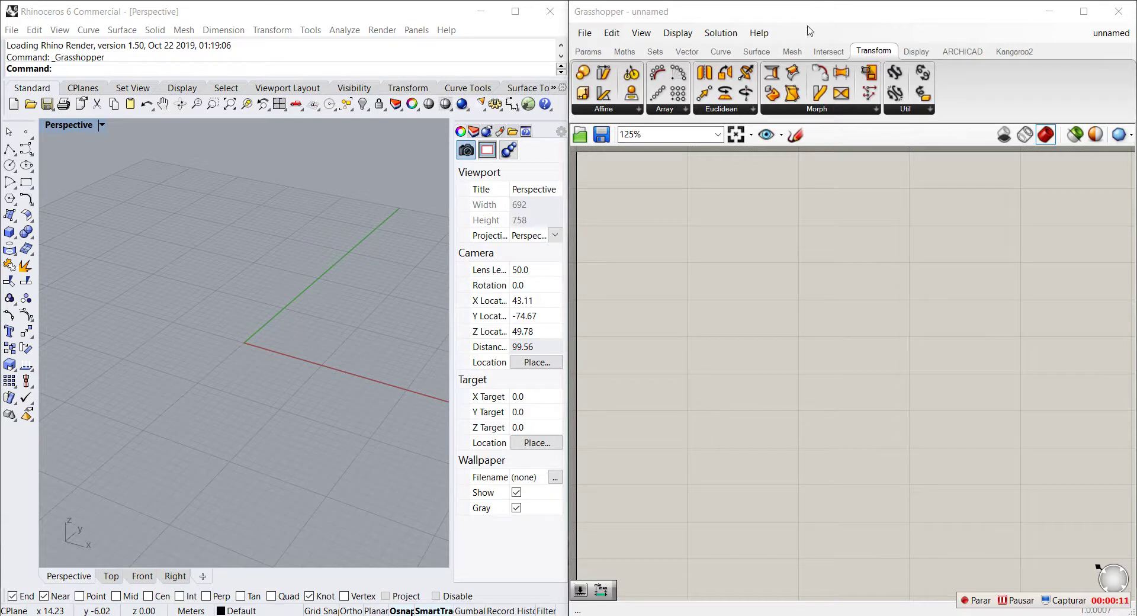
Step: Place a Bounding Box component and a Box 2Pt component one above the other on the canvas
click(762, 54)
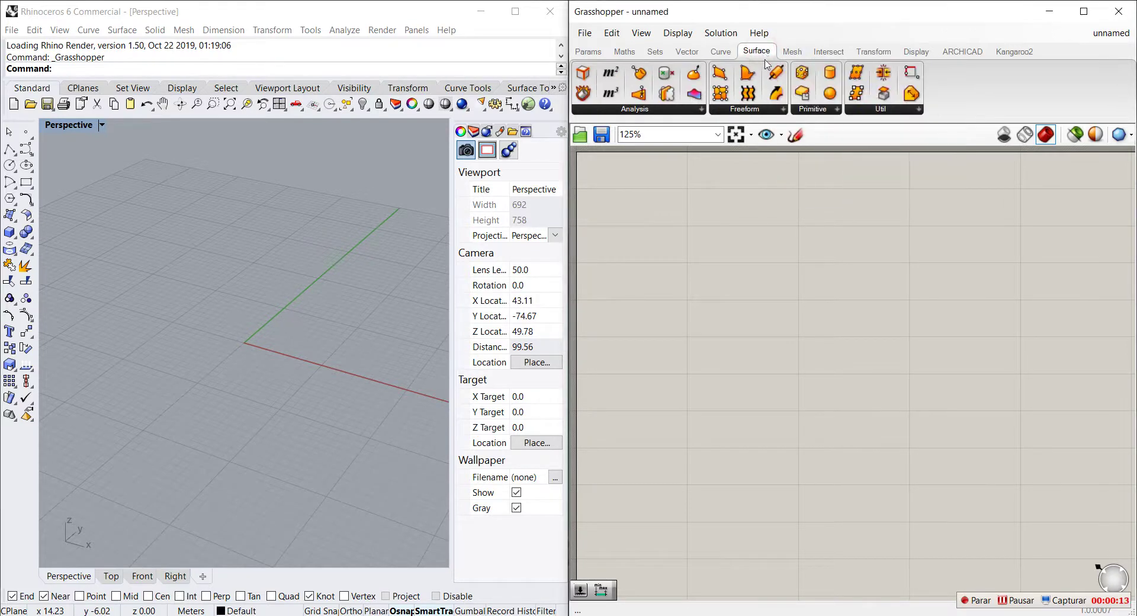
click(806, 110)
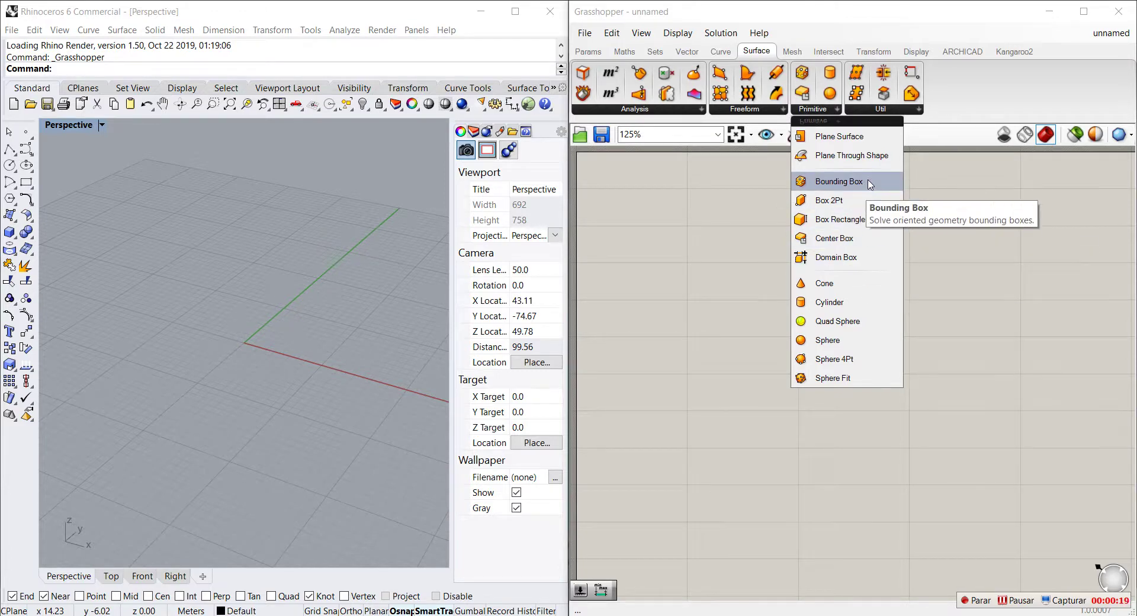
click(829, 181)
click(711, 224)
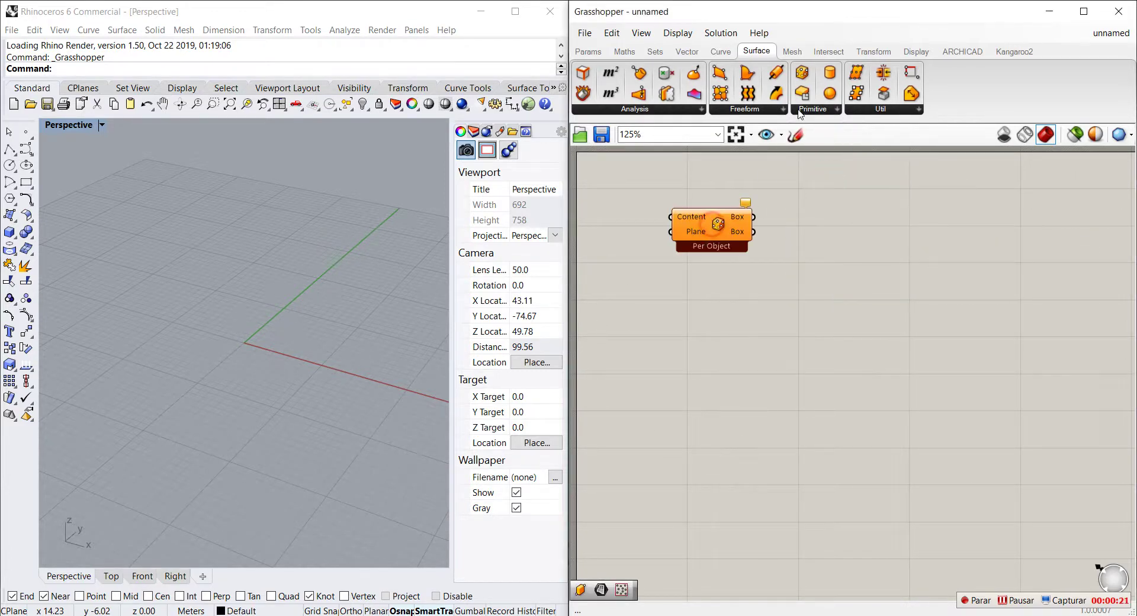
click(812, 109)
click(825, 201)
click(718, 291)
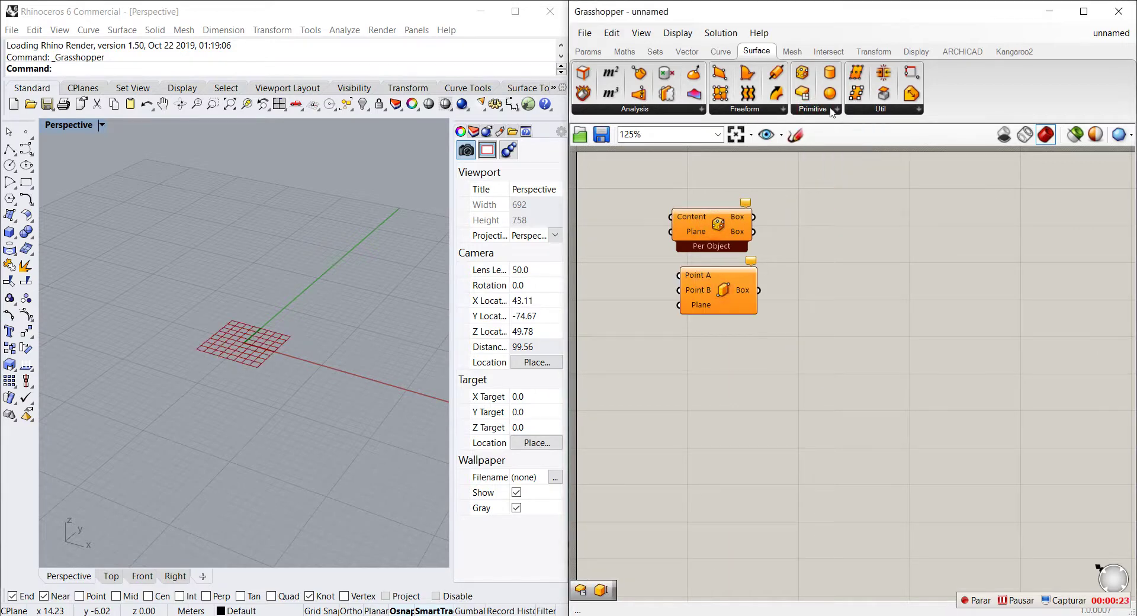
Step: Add a Box Rectangle component and a Center Box component below the Box 2Pt component
click(813, 109)
click(831, 220)
click(713, 351)
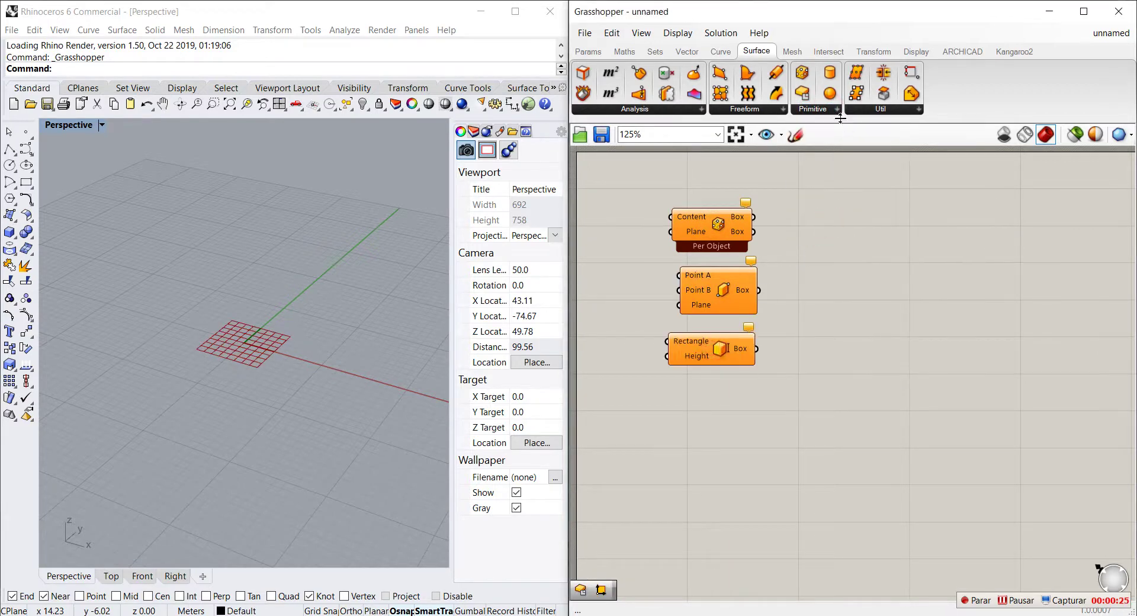
click(813, 109)
click(821, 238)
click(715, 395)
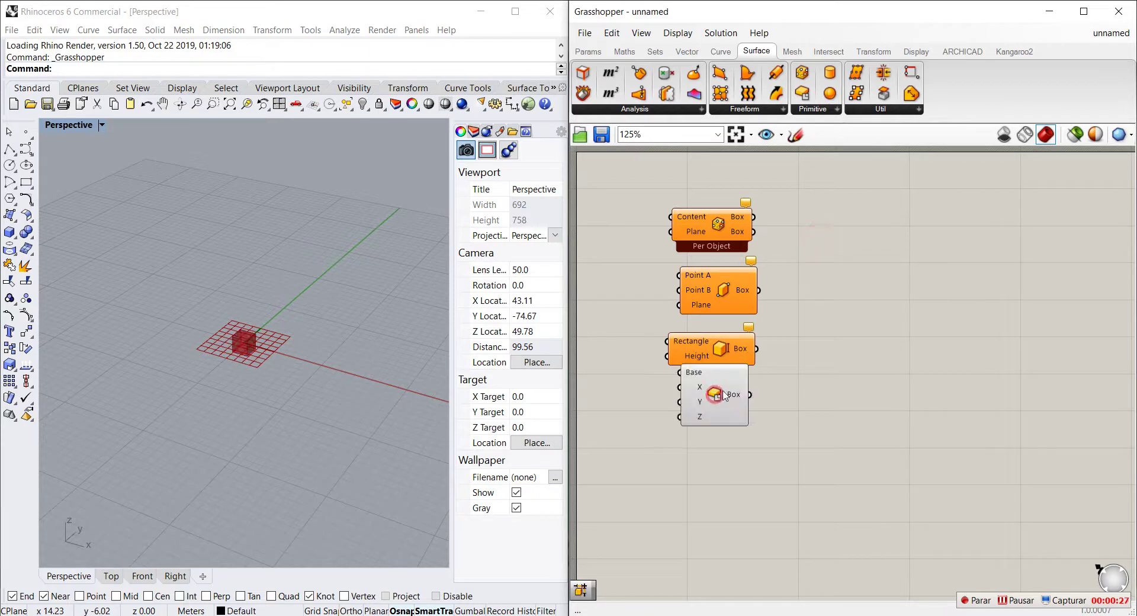
Step: Add a Domain Box component at the end of the column and space it apart from the Center Box component
click(813, 109)
click(829, 257)
click(714, 501)
mouse_move(721, 379)
mouse_down()
mouse_move(721, 411)
mouse_move(722, 400)
mouse_up()
drag(712, 469, 715, 501)
Step: Restrict the geometry preview to selected components and display the preview of the Center Box component
scroll(356, 420, up, 7)
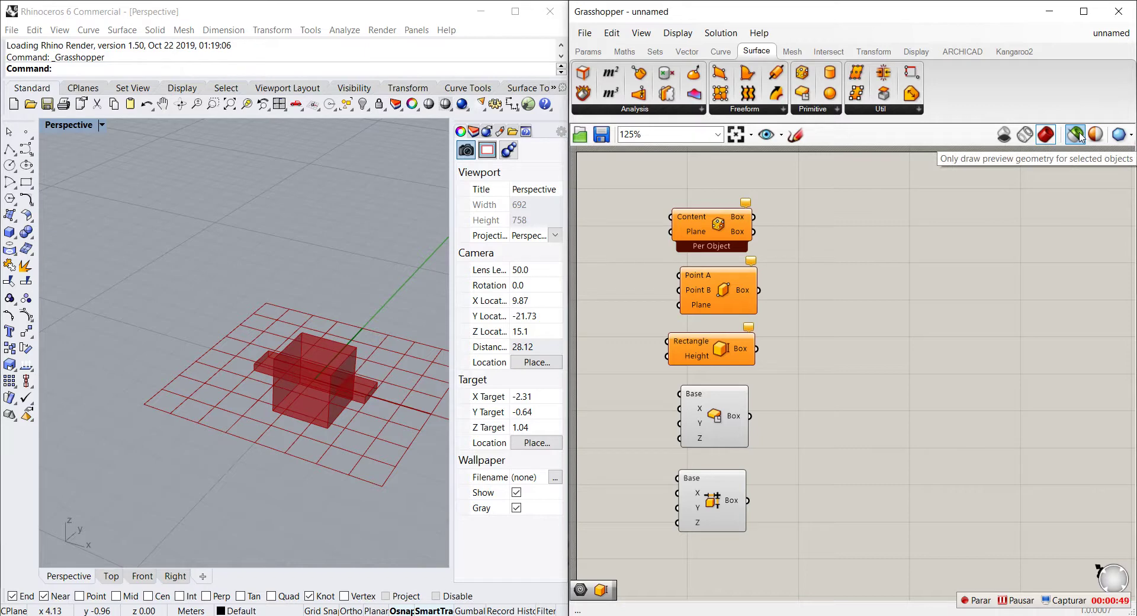
click(1076, 136)
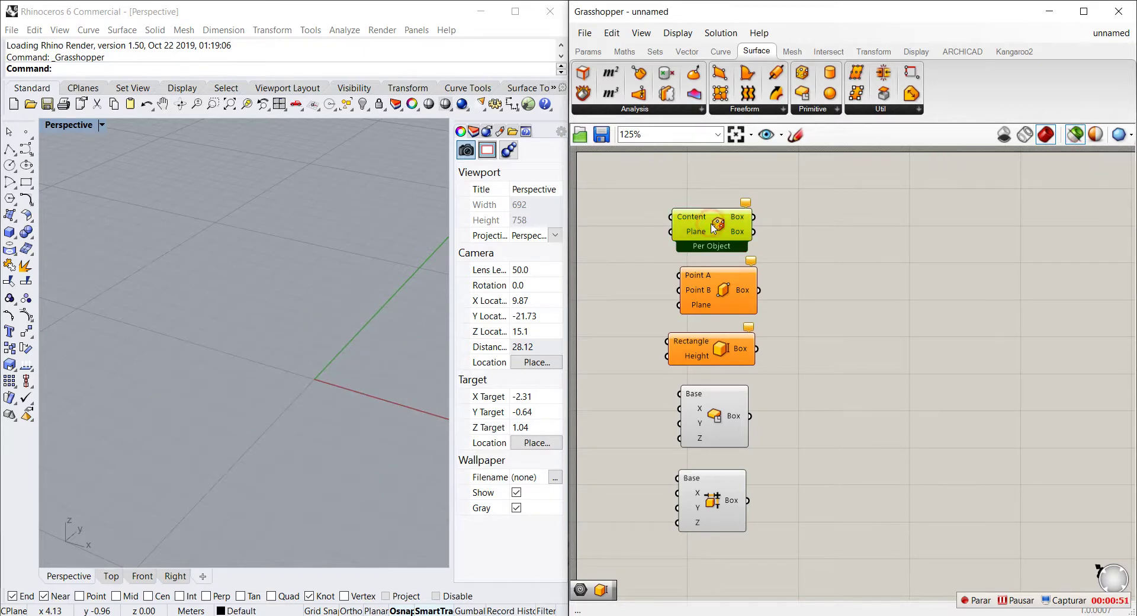
click(722, 426)
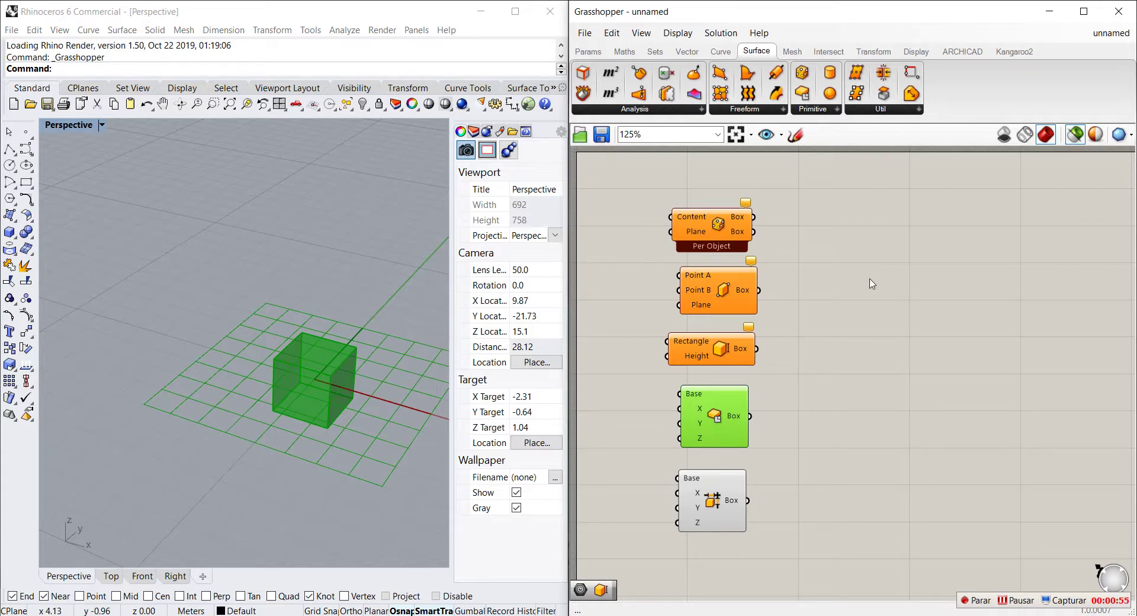
Step: Spread the box components farther apart vertically on the canvas
scroll(888, 267, down, 3)
drag(939, 503, 968, 259)
click(823, 442)
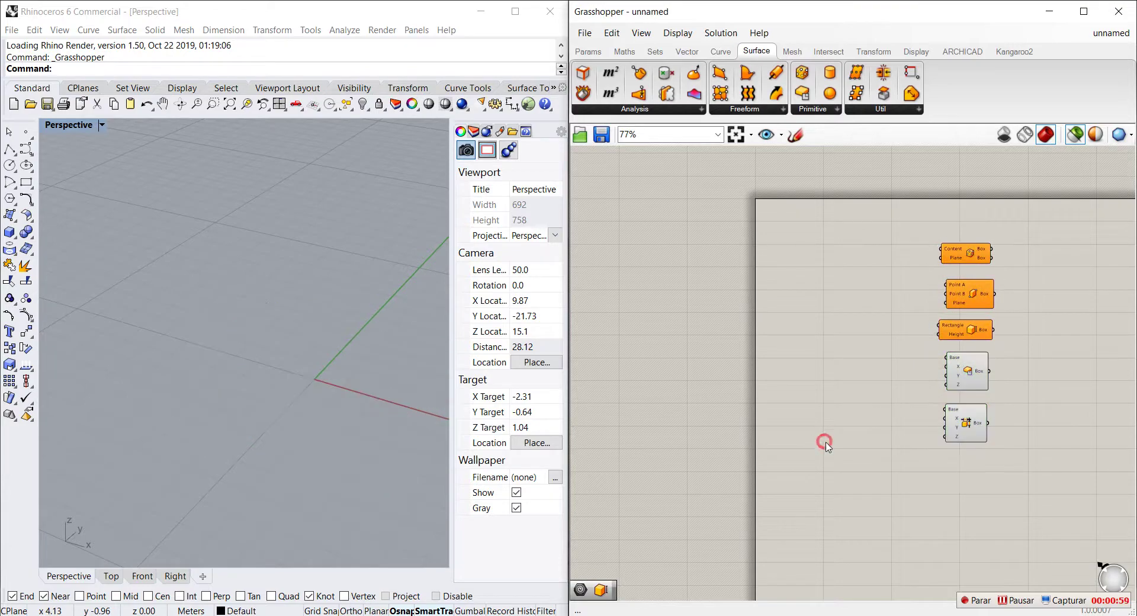
drag(994, 510, 965, 331)
click(1011, 535)
drag(1038, 525, 962, 400)
click(1038, 387)
Step: Examine the descriptions of the Bounding Box component and its Content and Plane inputs
scroll(957, 237, up, 5)
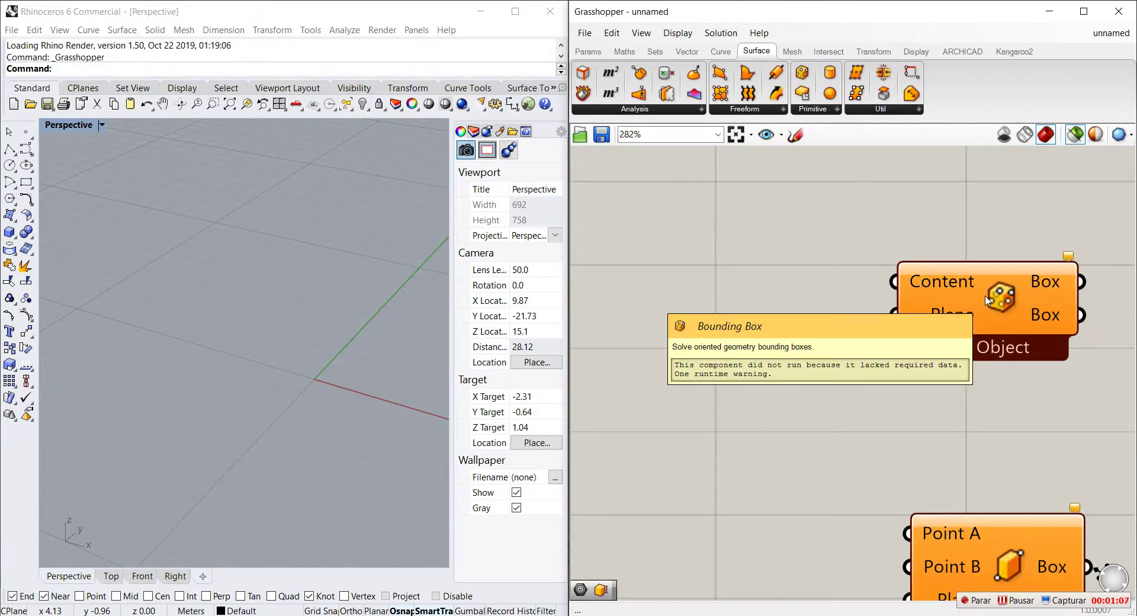
mouse_move(953, 287)
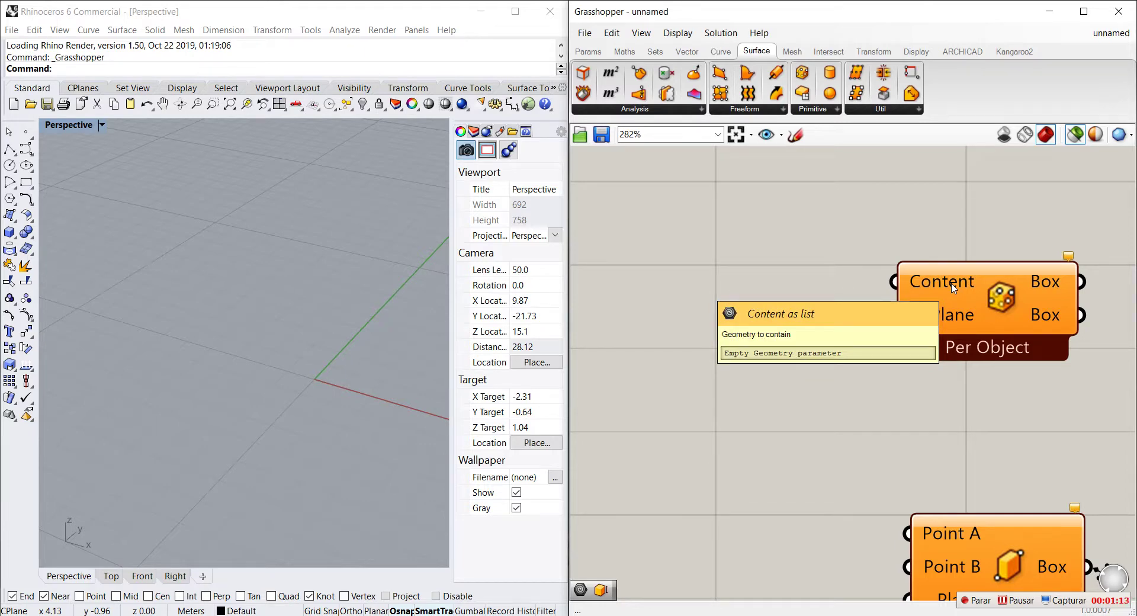
mouse_move(953, 316)
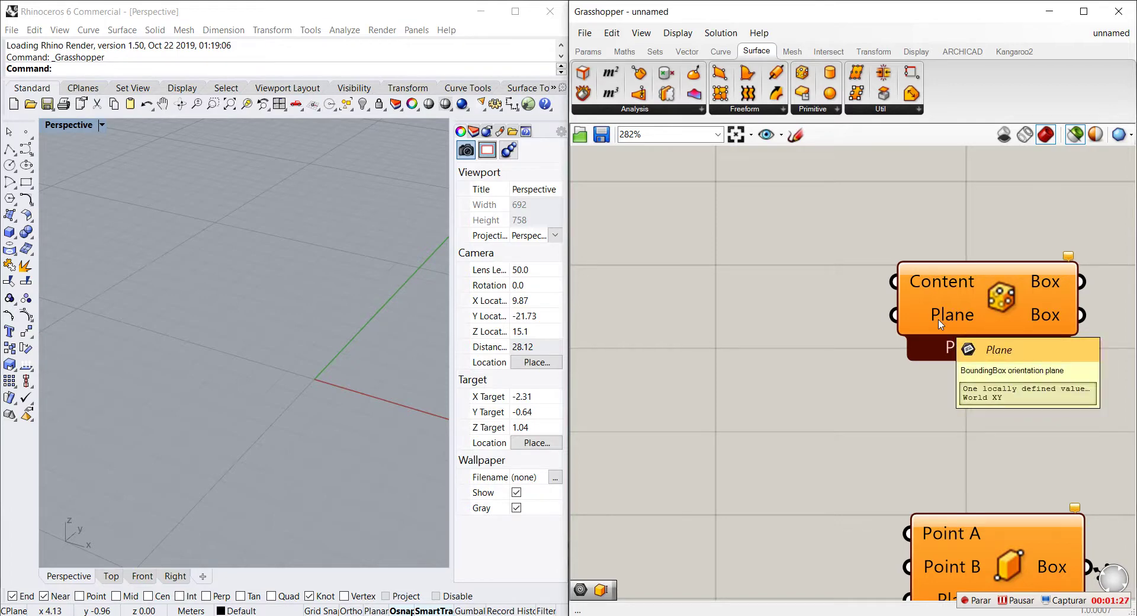
scroll(940, 323, down, 3)
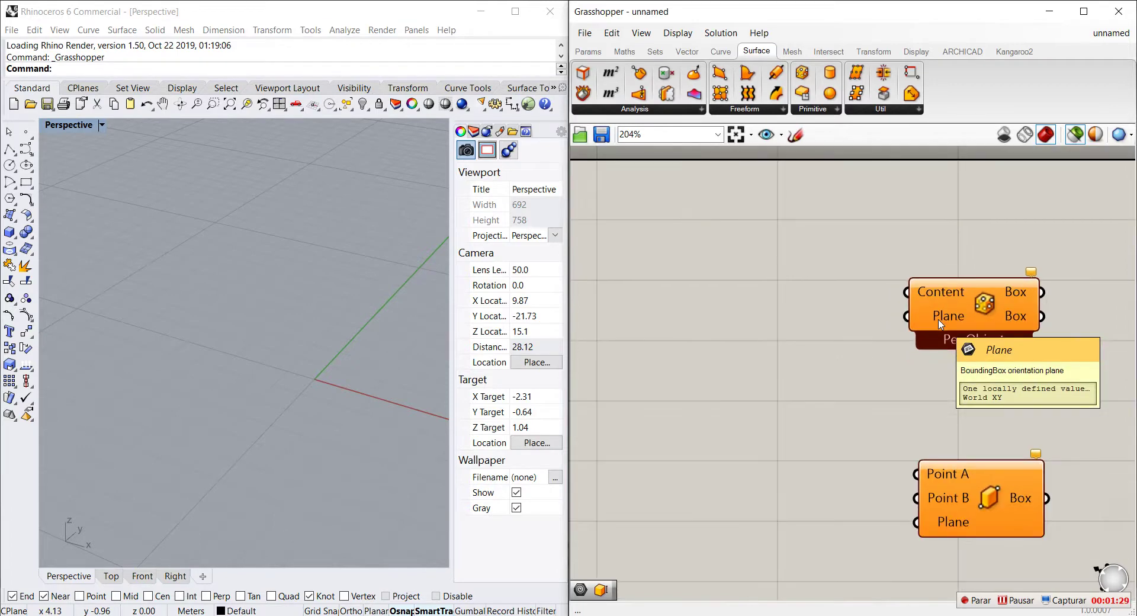
scroll(349, 261, down, 5)
Step: Switch to Rhino and draw a solid box near the origin in the Perspective viewport
scroll(349, 262, up, 4)
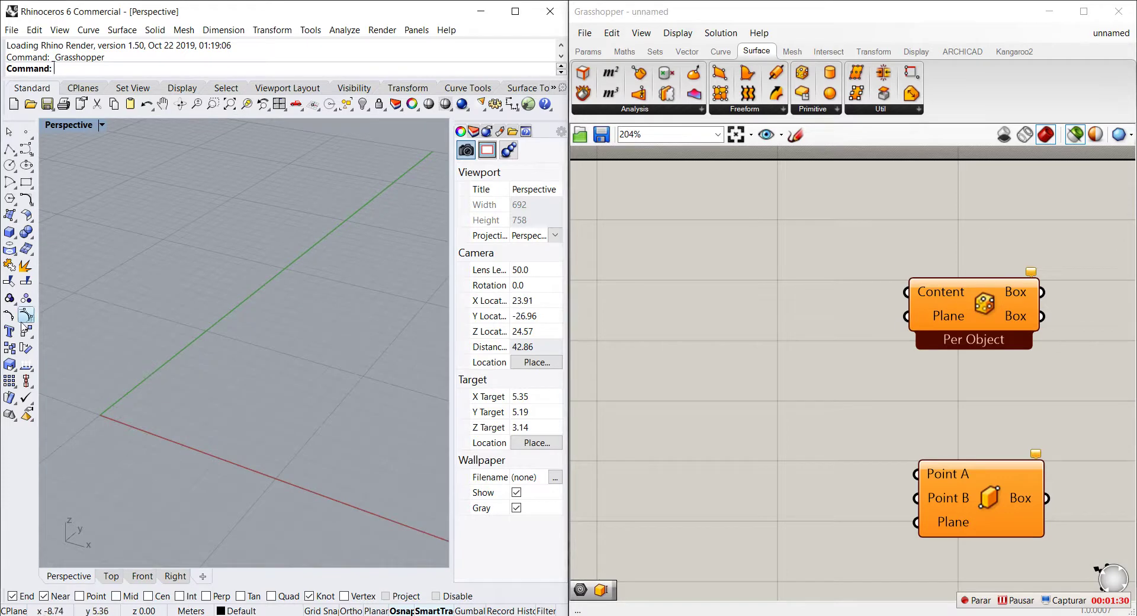
click(10, 232)
click(136, 408)
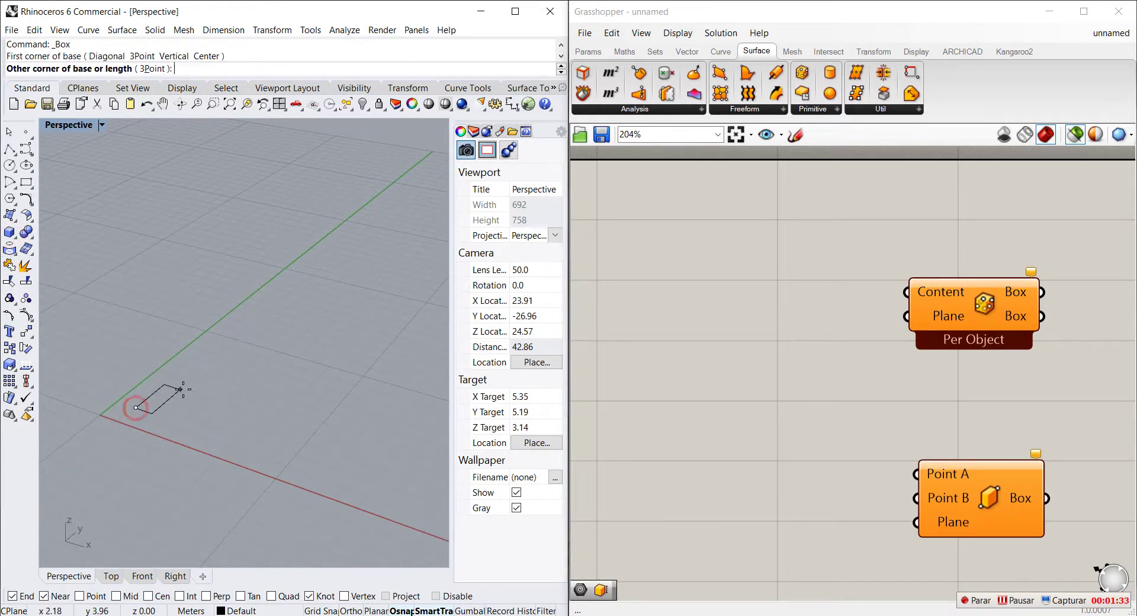
click(225, 397)
click(223, 327)
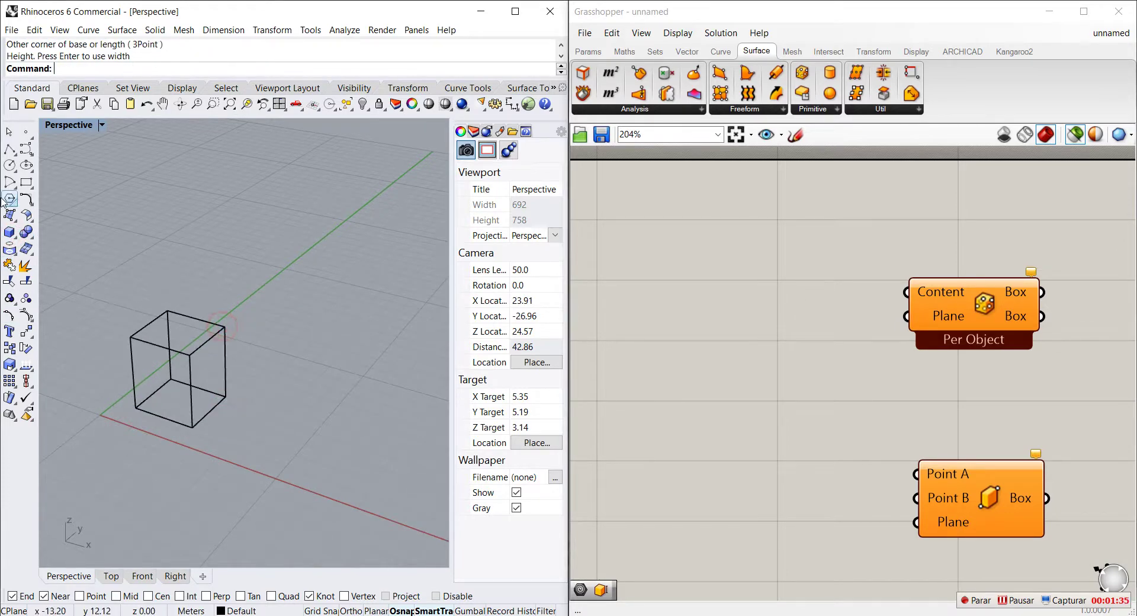
Step: Draw a sphere beside the box, near the red X axis
click(9, 231)
click(59, 239)
click(311, 389)
click(363, 381)
Step: Draw a vertical solid cylinder on the opposite side of the box from the sphere
scroll(303, 298, down, 3)
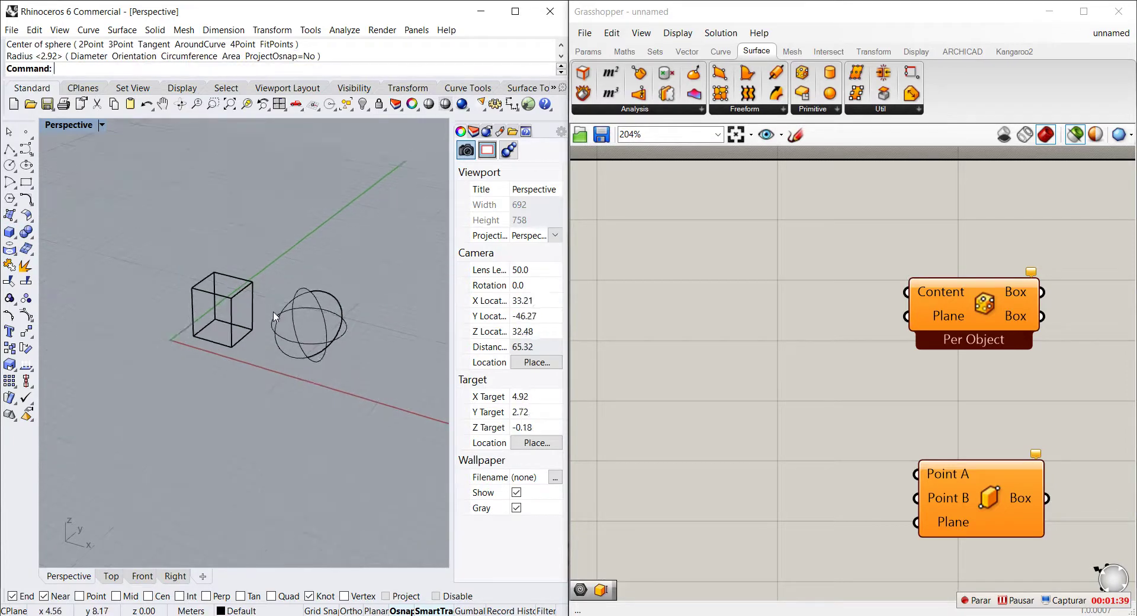
click(11, 233)
click(44, 238)
click(130, 396)
click(169, 383)
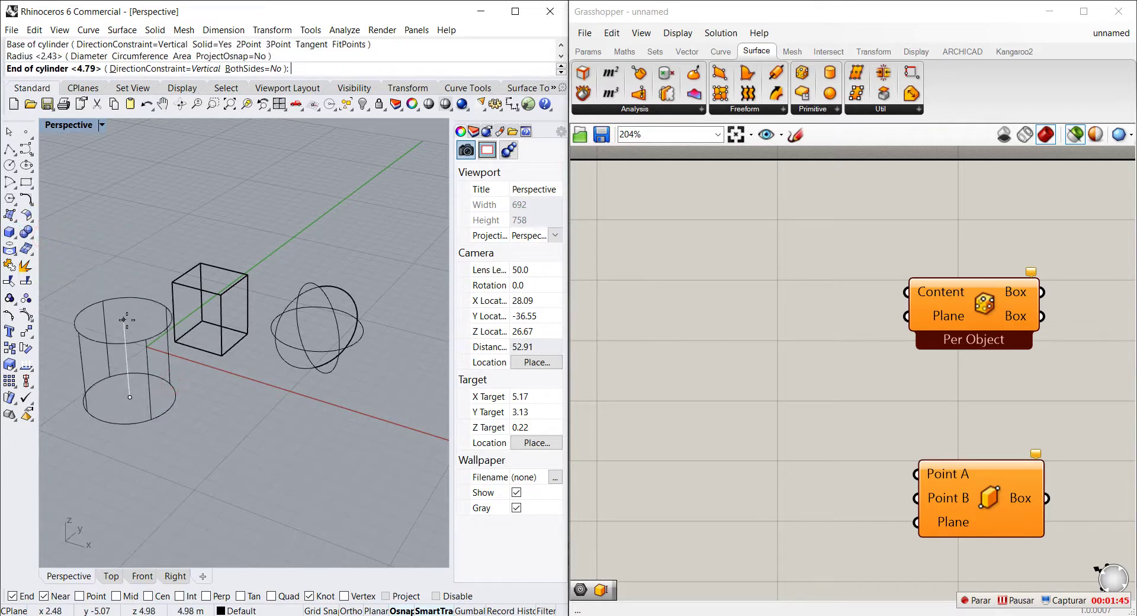
click(146, 322)
Step: Draw a wavy degree 3 curve with six points in front of the solids
click(9, 167)
click(202, 441)
click(237, 414)
click(270, 471)
click(345, 442)
click(383, 473)
click(378, 504)
key(Return)
drag(392, 497, 133, 280)
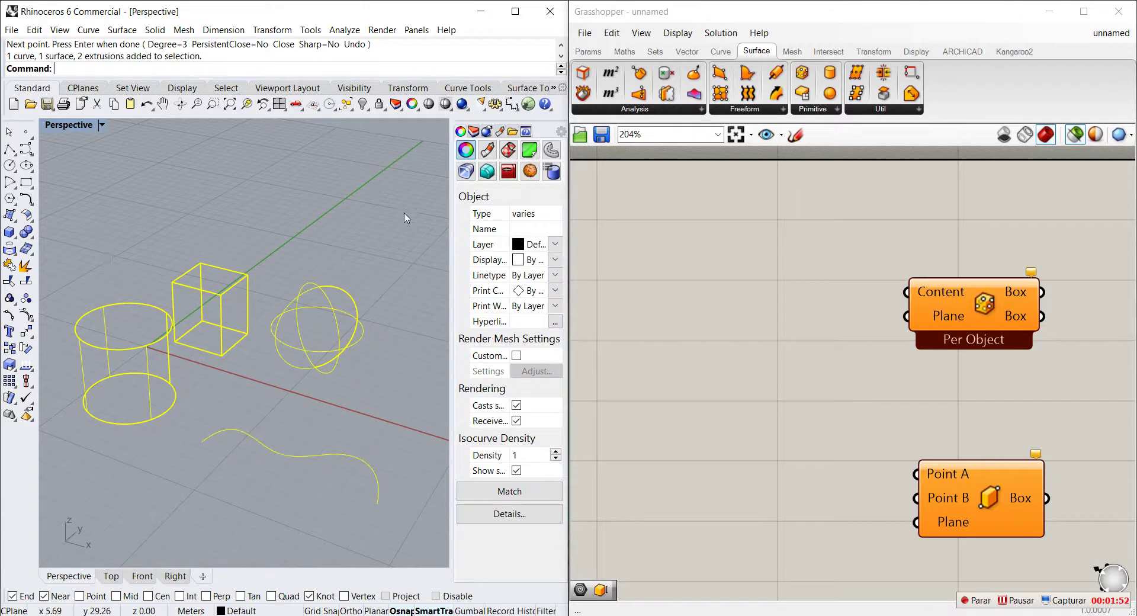
key(Escape)
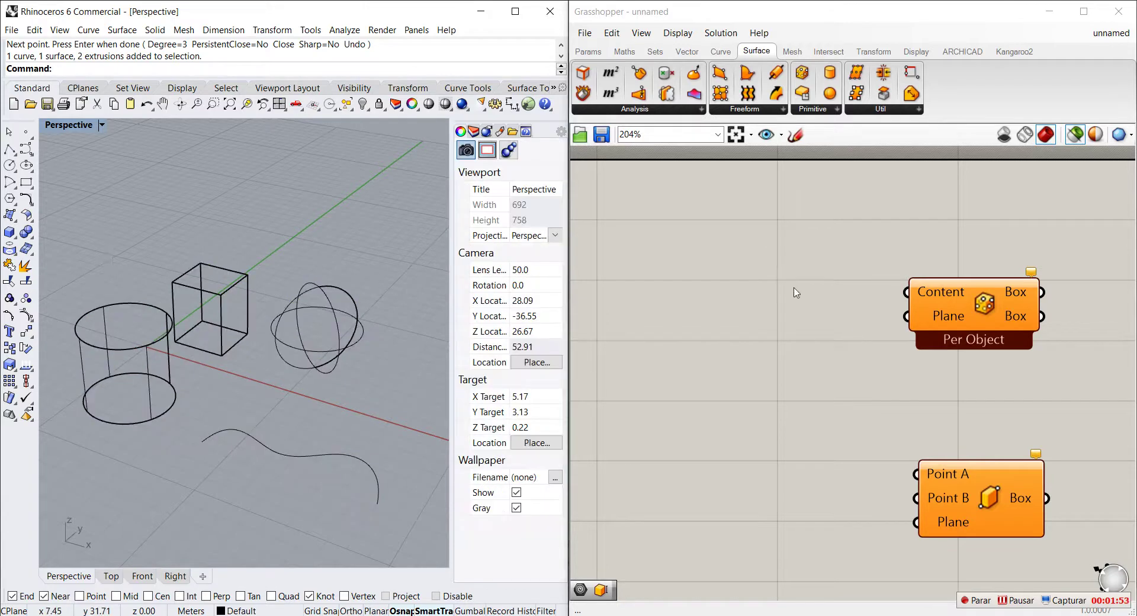
Step: Switch to Grasshopper and place a Geometry parameter beside the Bounding Box component's inputs
click(592, 53)
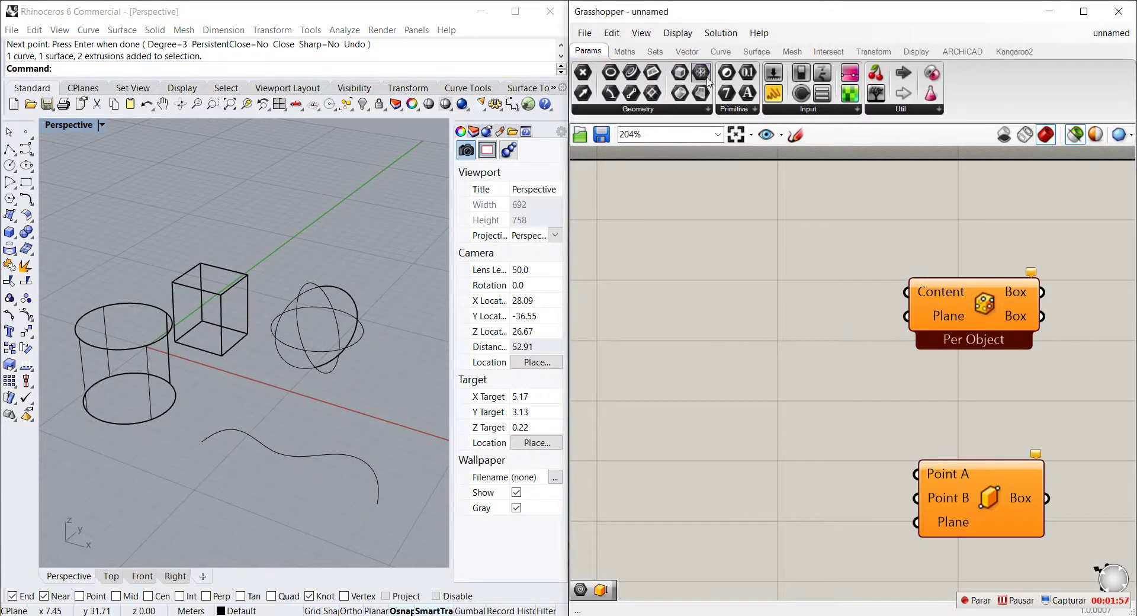
click(648, 110)
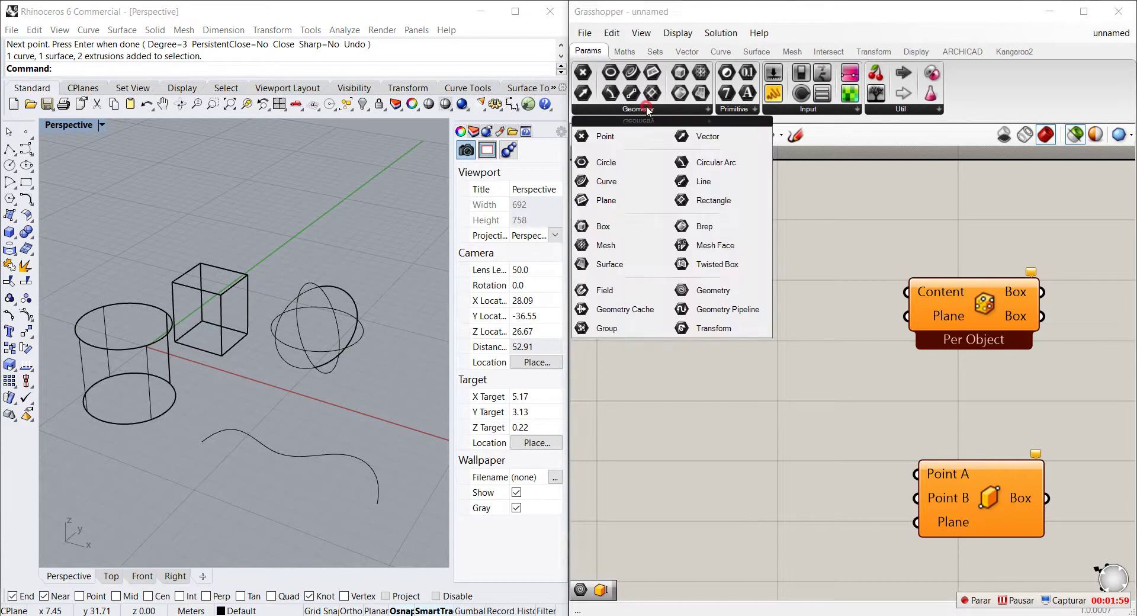
click(704, 289)
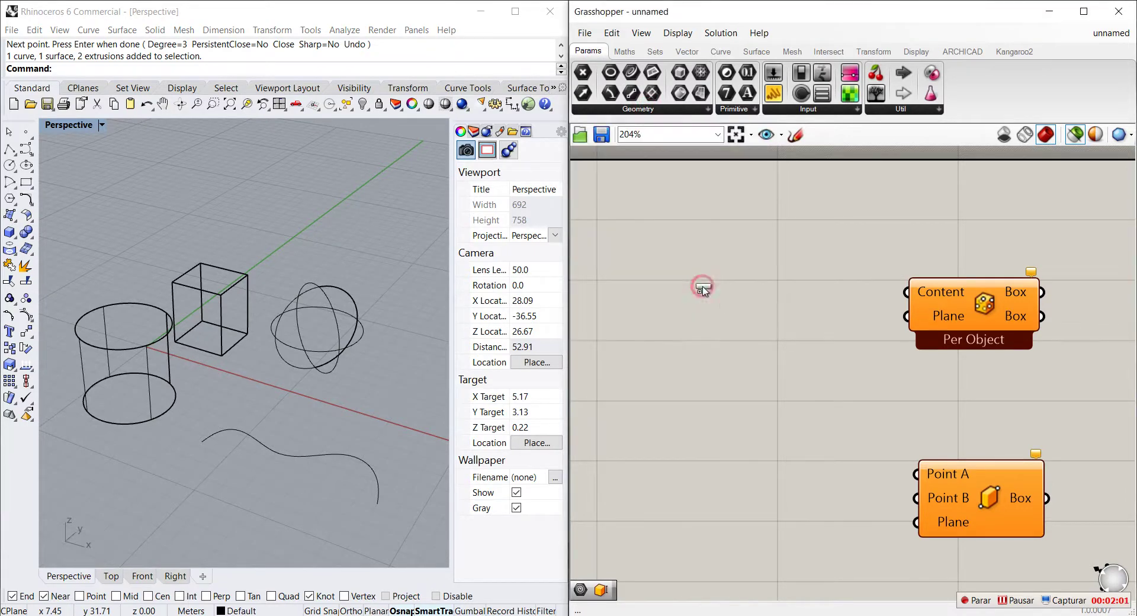
click(748, 292)
Step: Reference the box, sphere, cylinder and curve as multiple geometries in the Geometry parameter
right_click(749, 296)
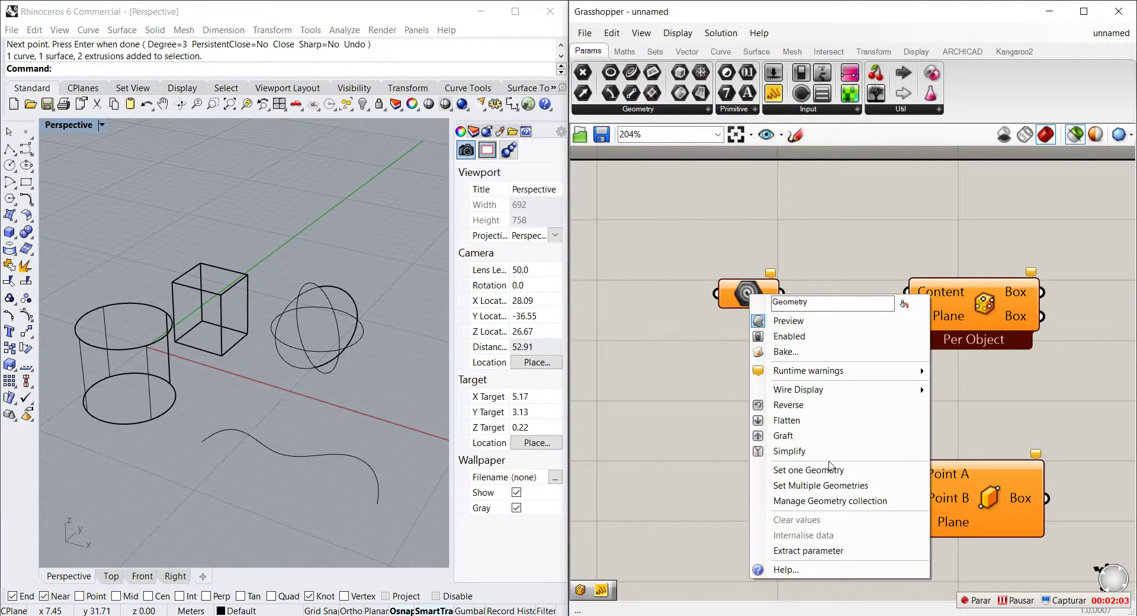
click(821, 485)
drag(407, 509, 89, 205)
key(Return)
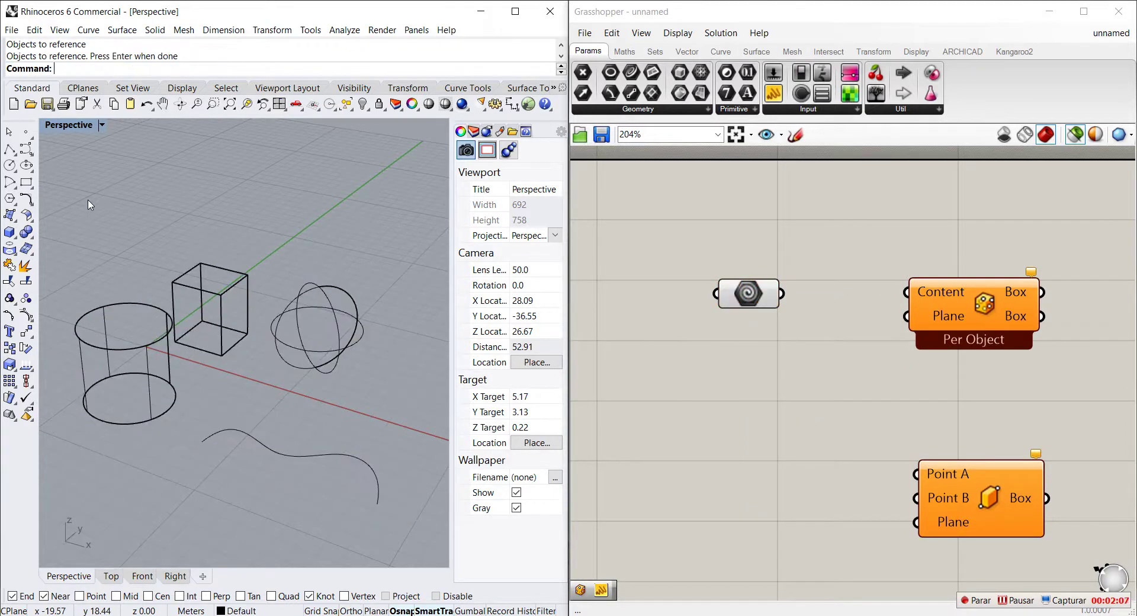
Step: Connect the Geometry parameter to the Content input of Bounding Box and preview the Per Object bounding boxes
drag(748, 294, 748, 289)
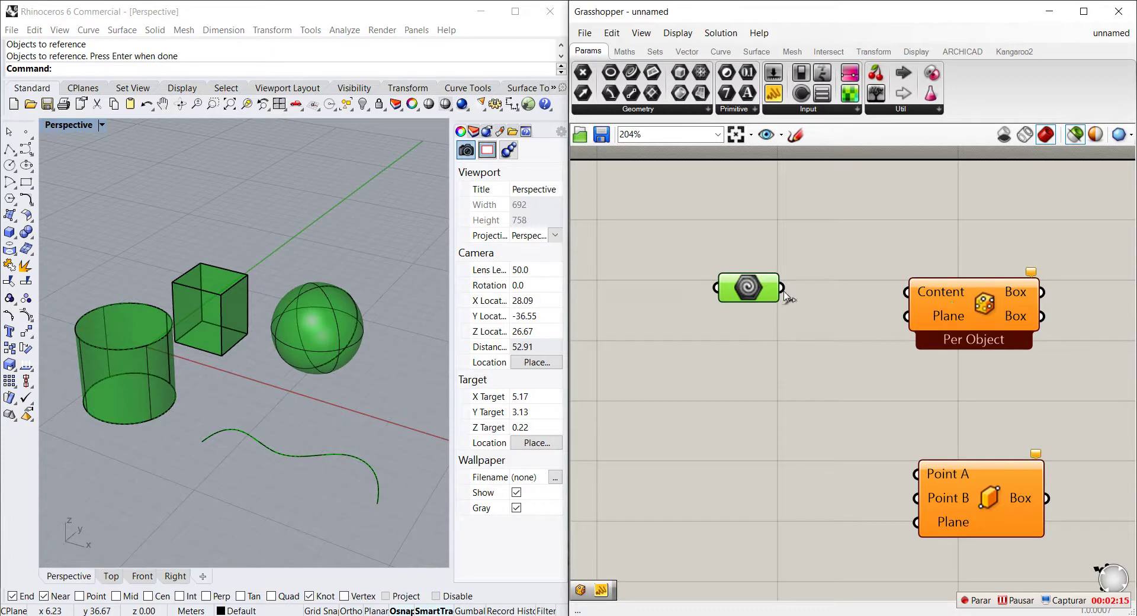
mouse_move(1000, 307)
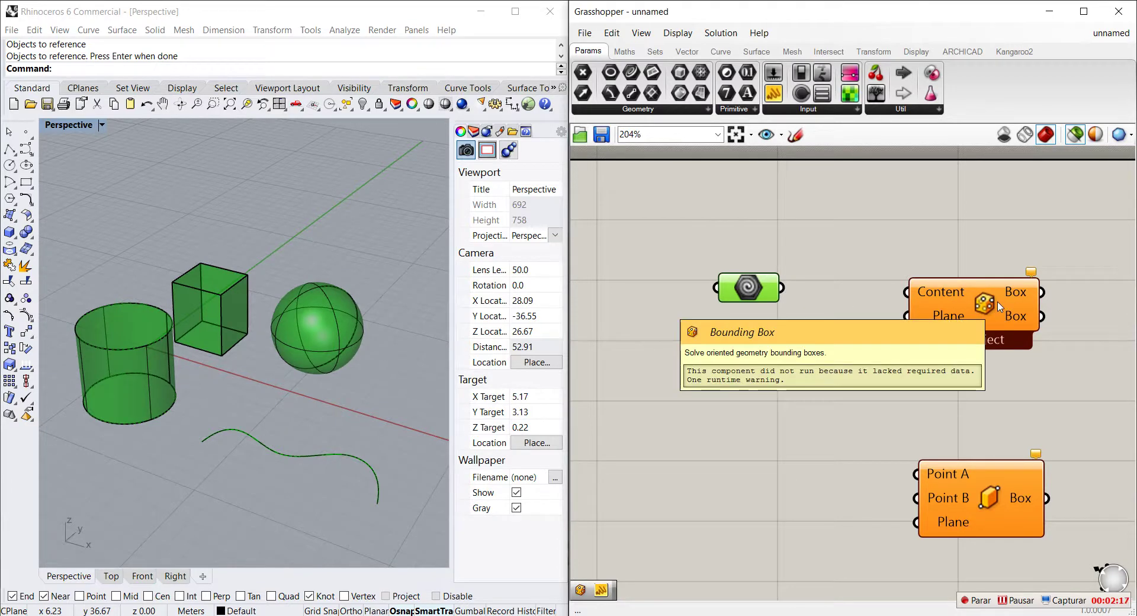
drag(783, 287, 797, 305)
click(838, 330)
click(980, 313)
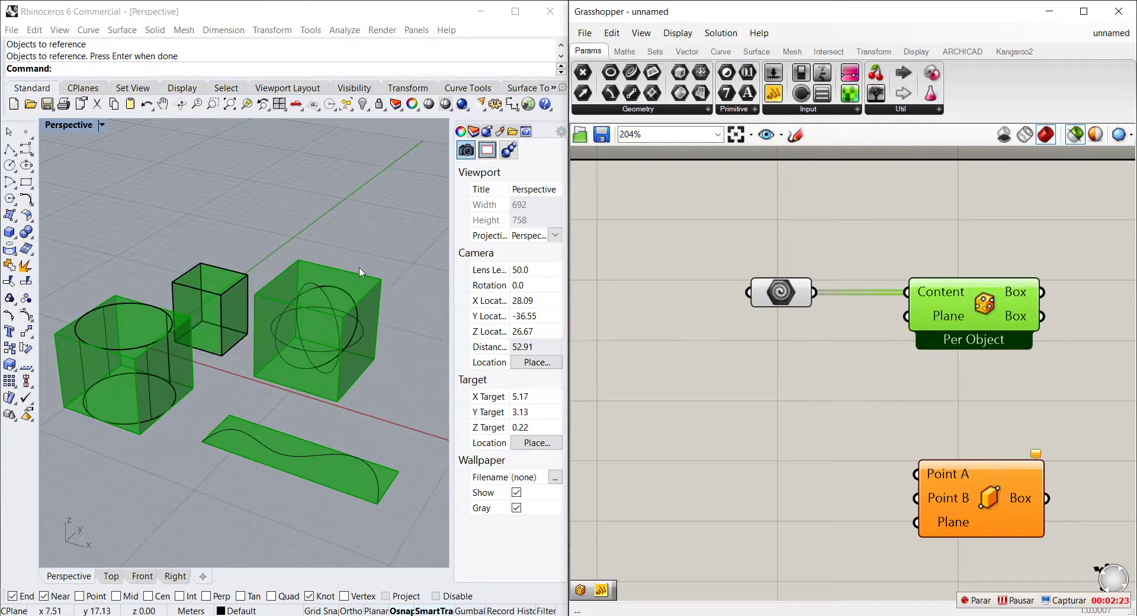
Step: Inspect the individual bounding boxes and switch the Bounding Box component to Union Box mode
scroll(339, 279, down, 5)
scroll(287, 297, up, 5)
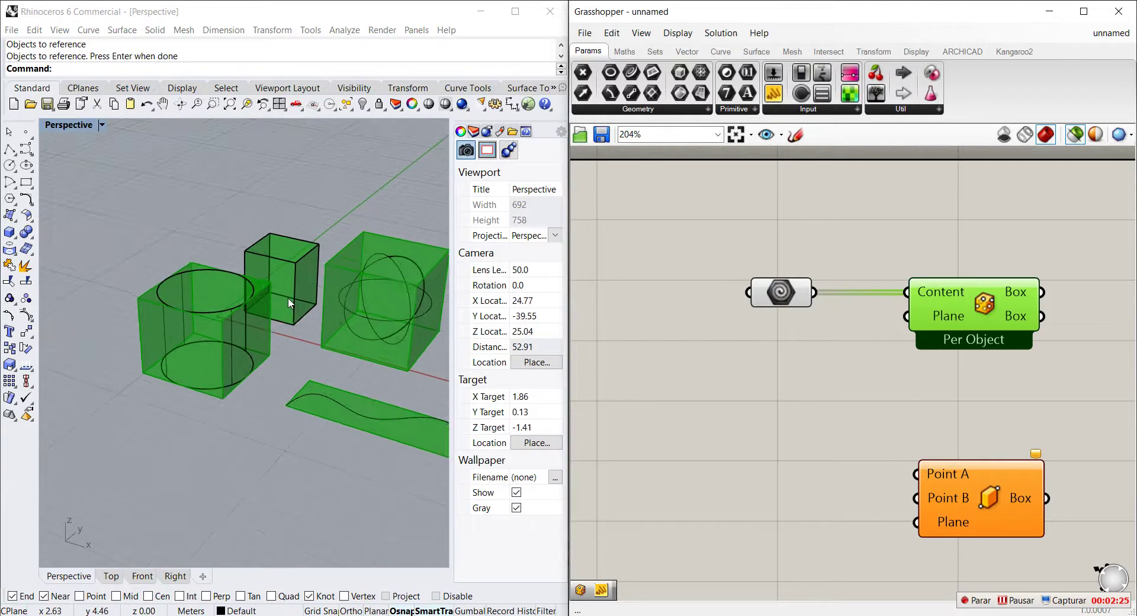
scroll(157, 343, down, 2)
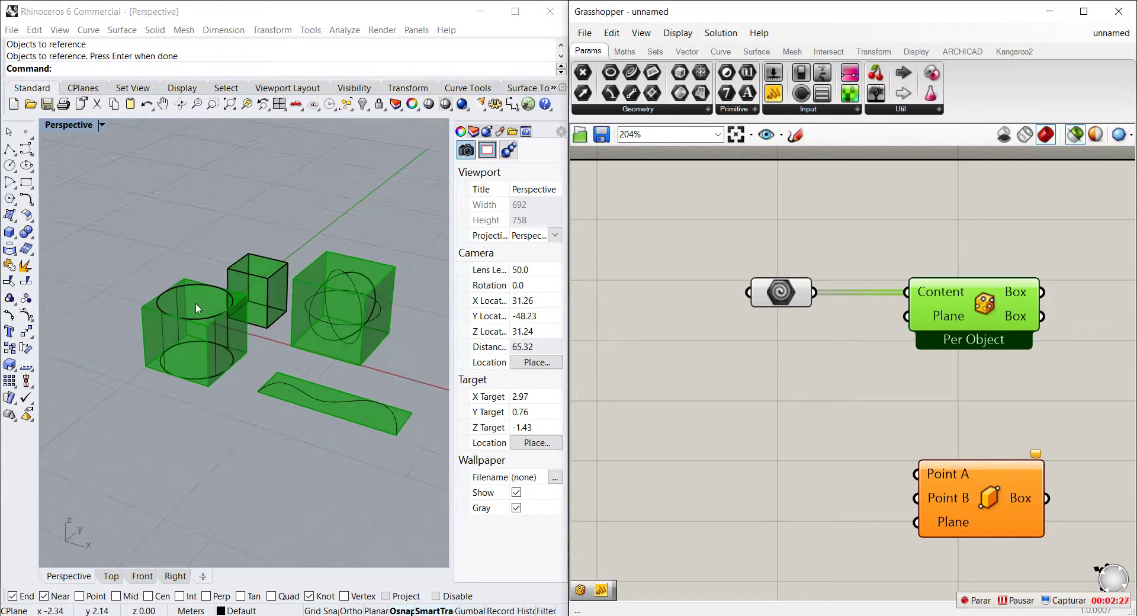
scroll(320, 275, up, 2)
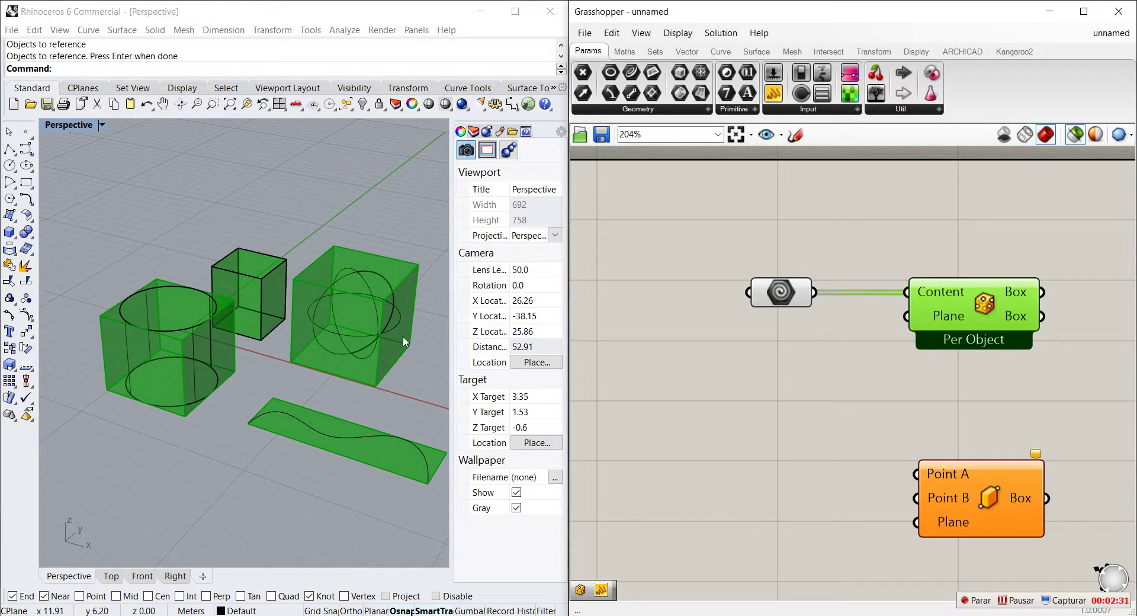
scroll(173, 329, down, 2)
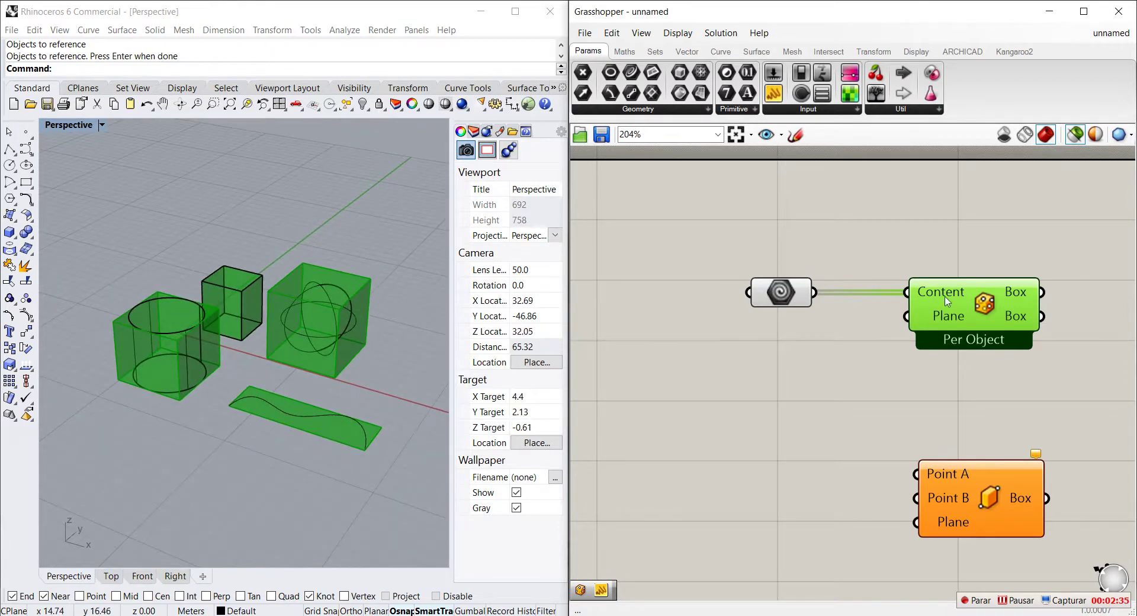
right_click(983, 309)
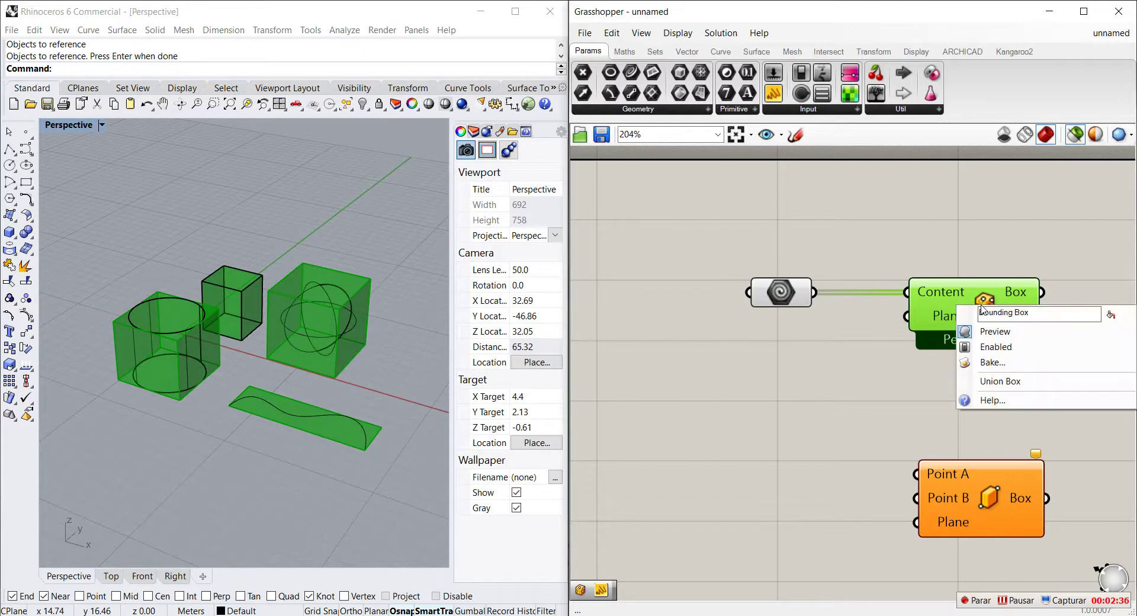
click(989, 382)
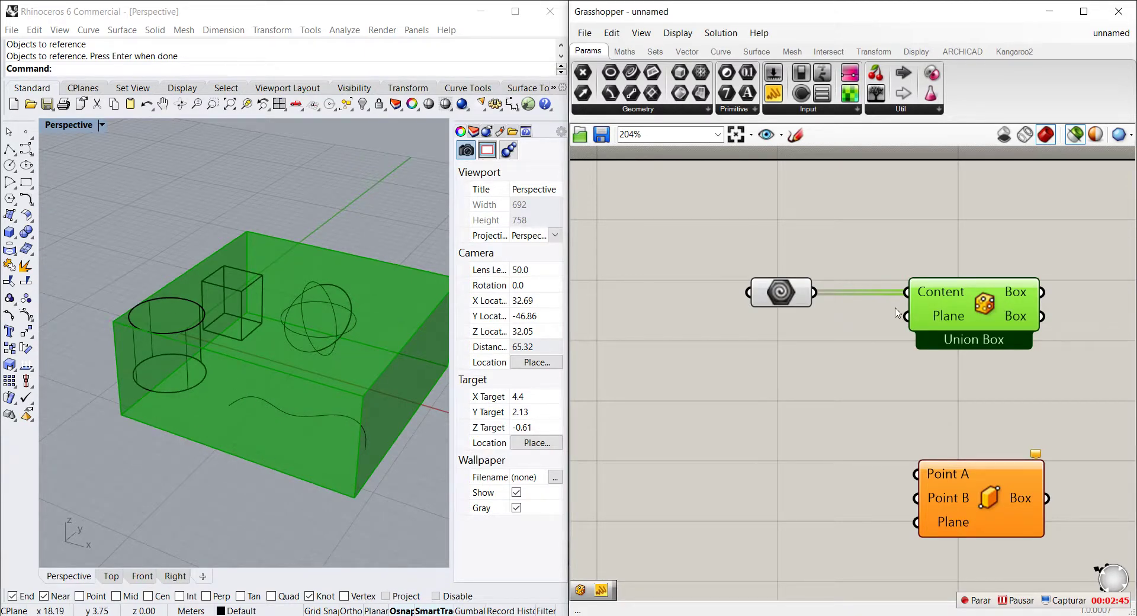
Step: Add a Plane parameter below the Geometry parameter, beside the Bounding Box component's Plane input
mouse_move(951, 316)
scroll(238, 308, down, 2)
scroll(238, 308, down, 4)
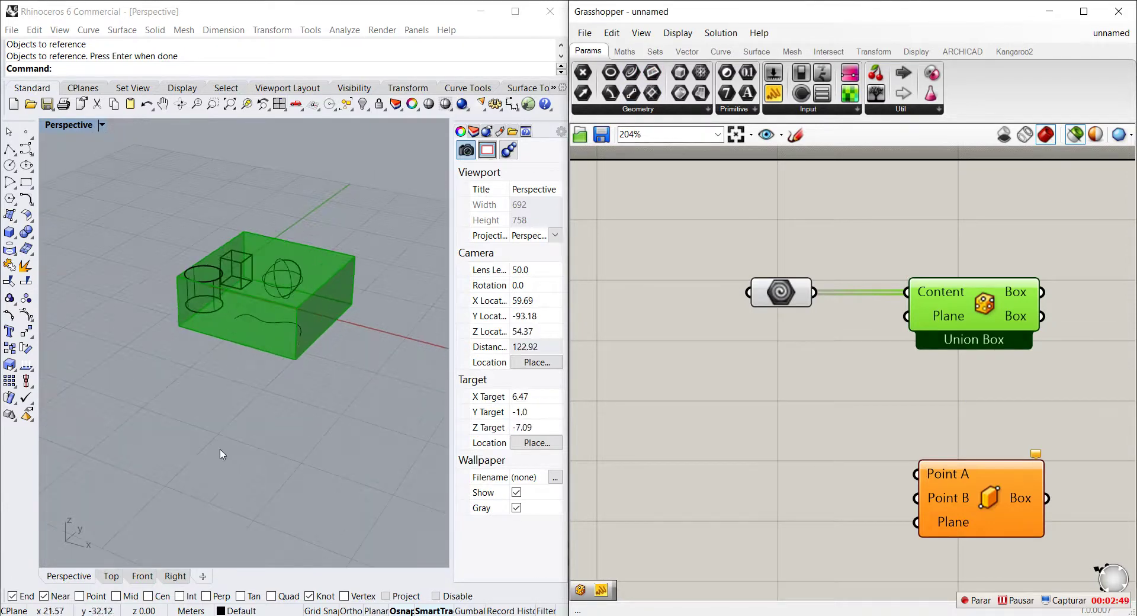
click(132, 295)
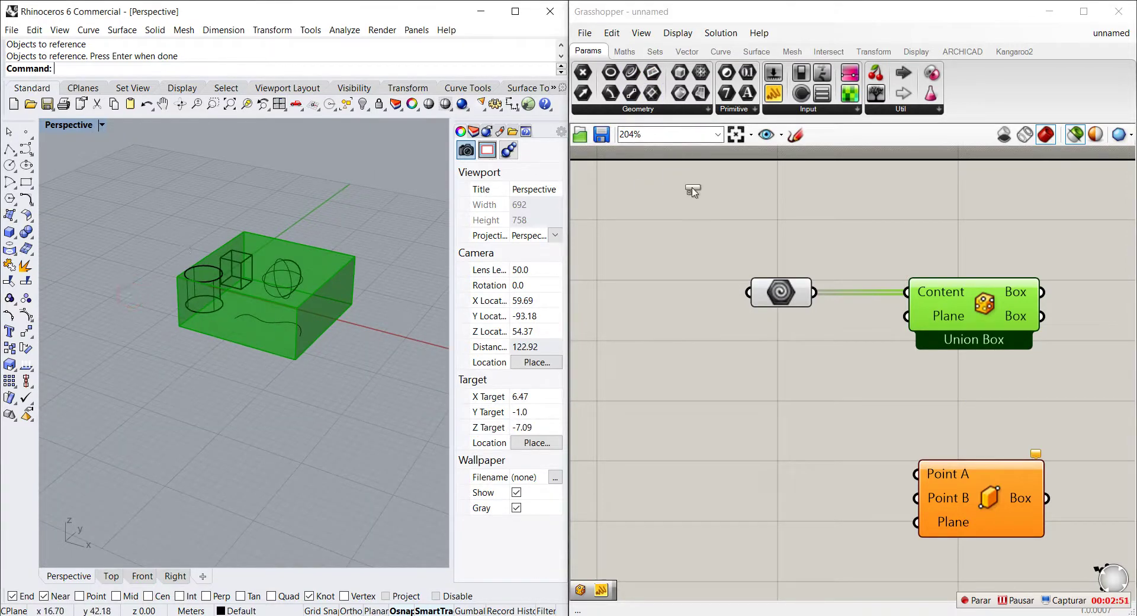
click(772, 339)
Step: Set one plane in the Plane parameter, picking its origin in front of the objects and tilting its X and Y axes off the ground
right_click(787, 340)
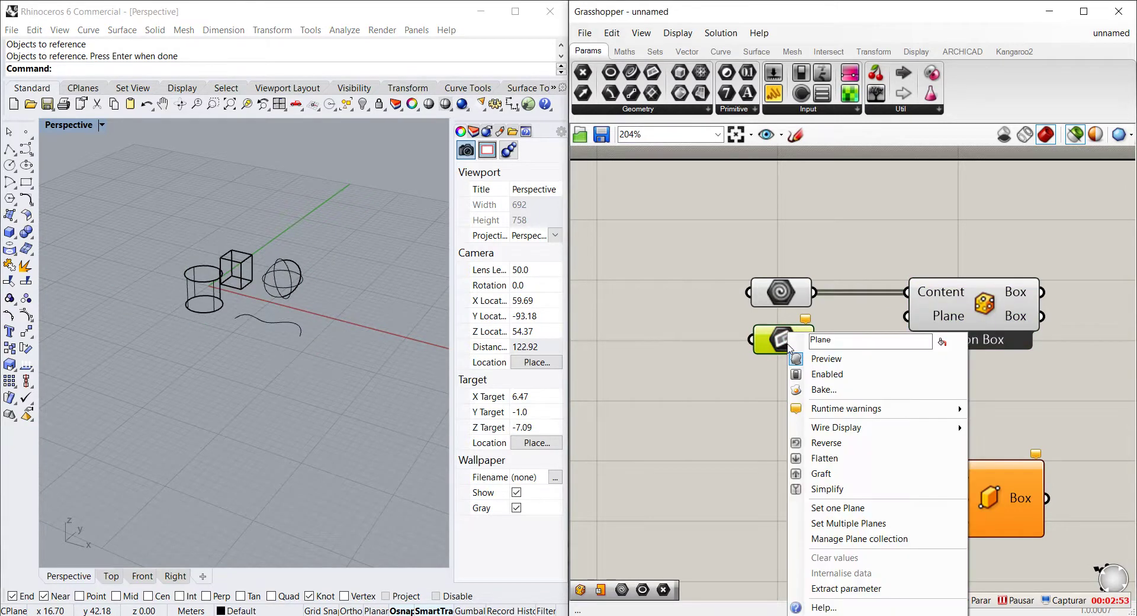
click(841, 508)
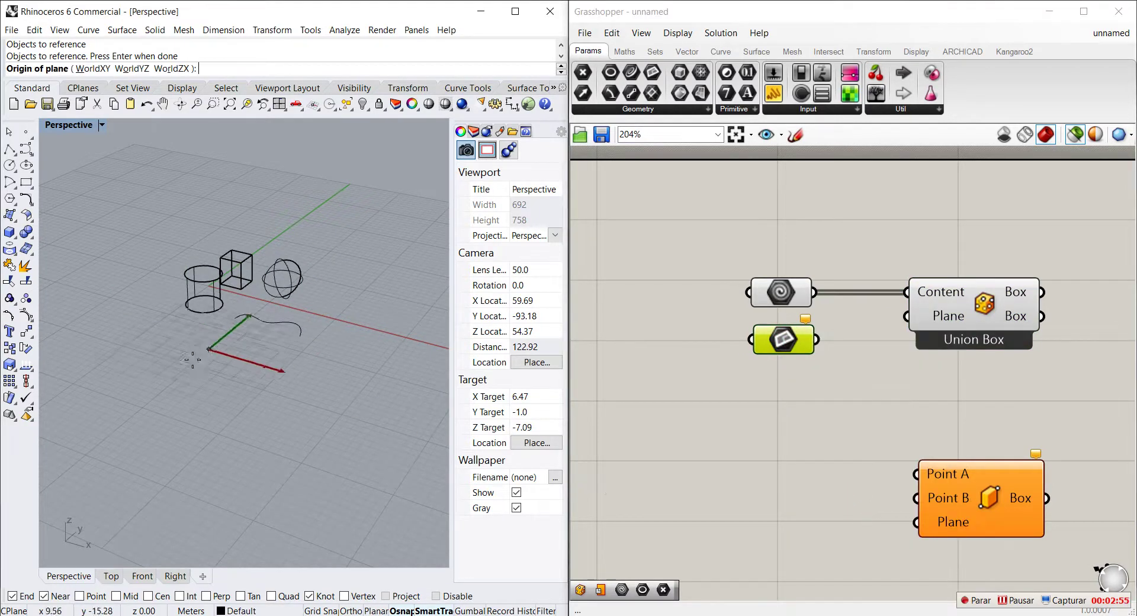
click(152, 395)
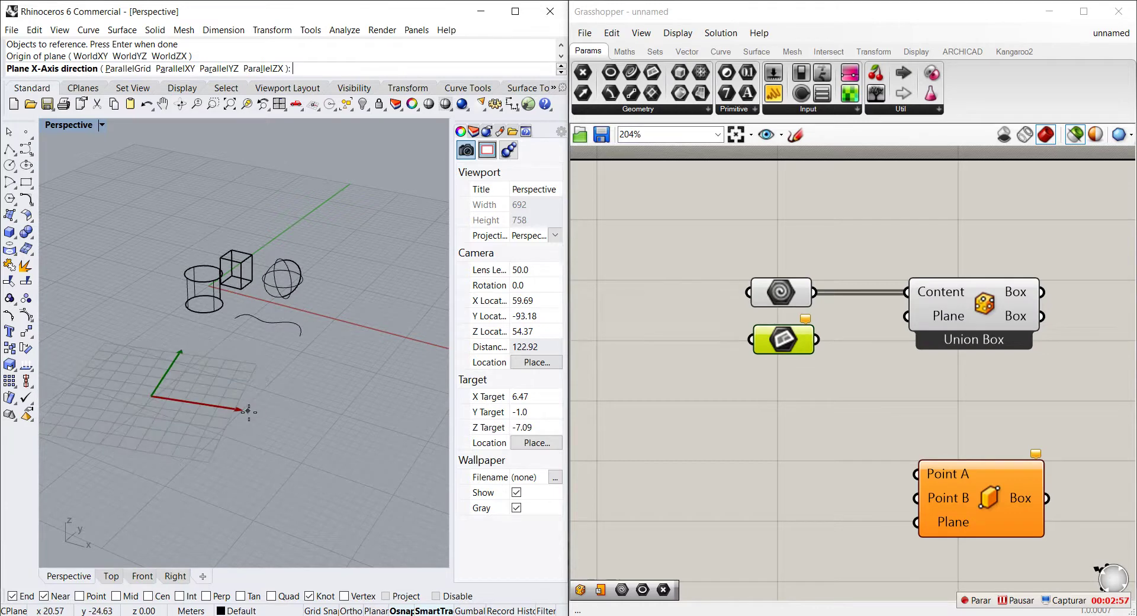
click(293, 445)
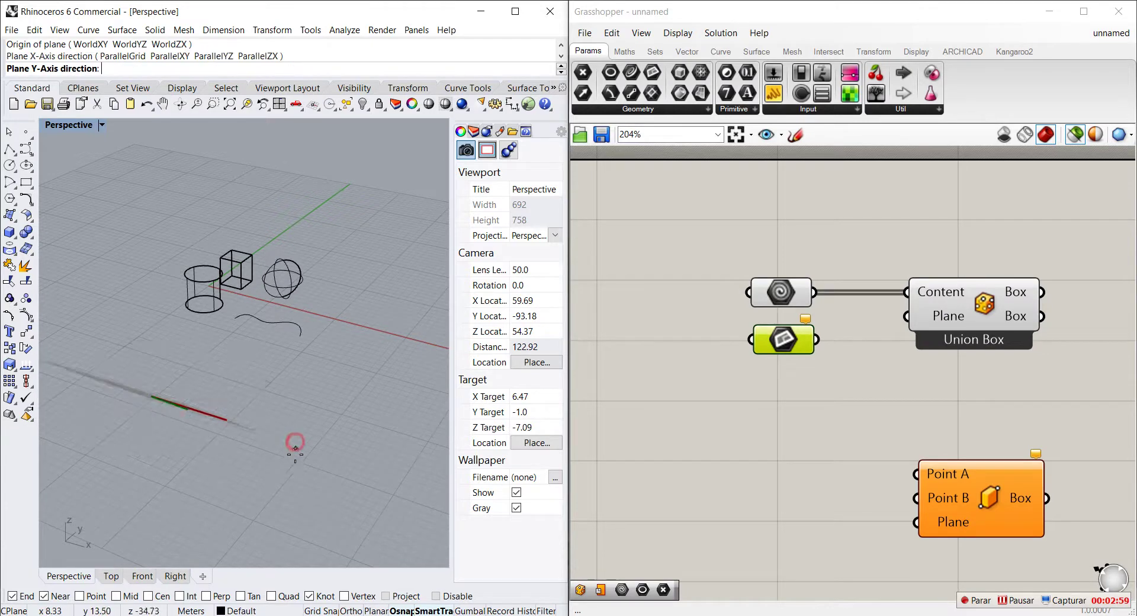
click(213, 454)
Step: Connect the Plane parameter to the Plane input of Bounding Box and preview the plane alongside the union box
right_drag(254, 368, 175, 305)
drag(816, 340, 907, 316)
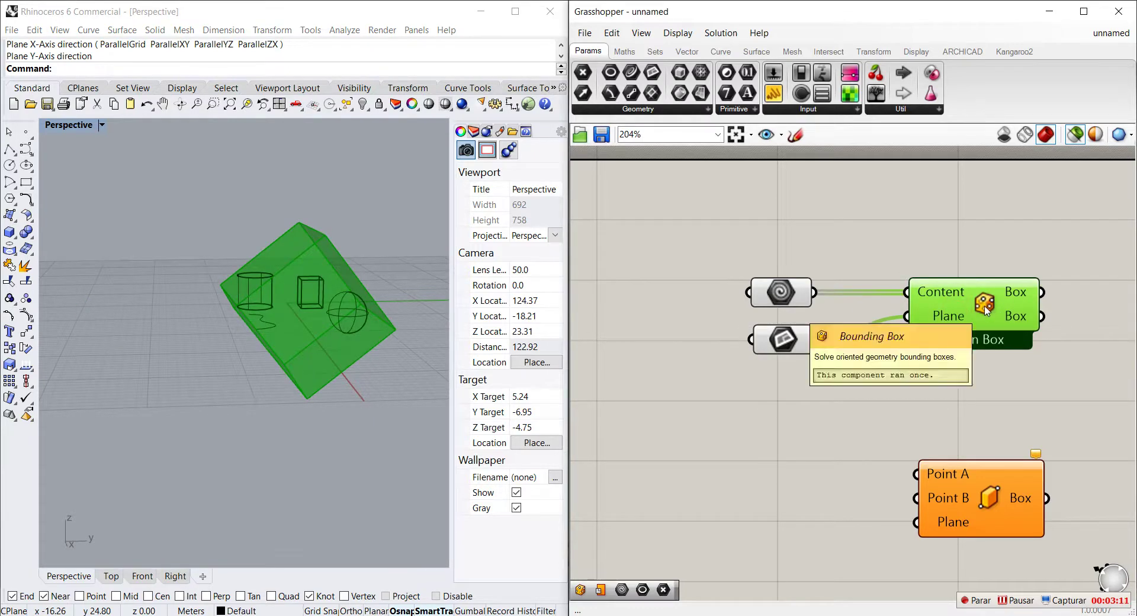
click(792, 341)
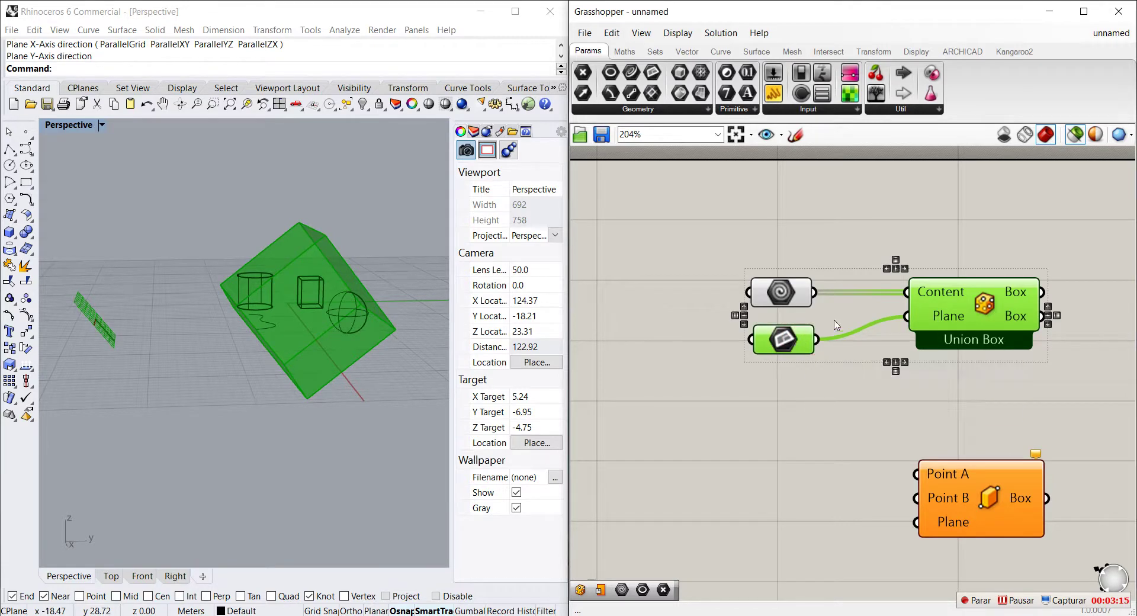
Step: Switch Bounding Box back to Per Object mode and inspect the tilted box around each object
right_click(986, 315)
click(979, 381)
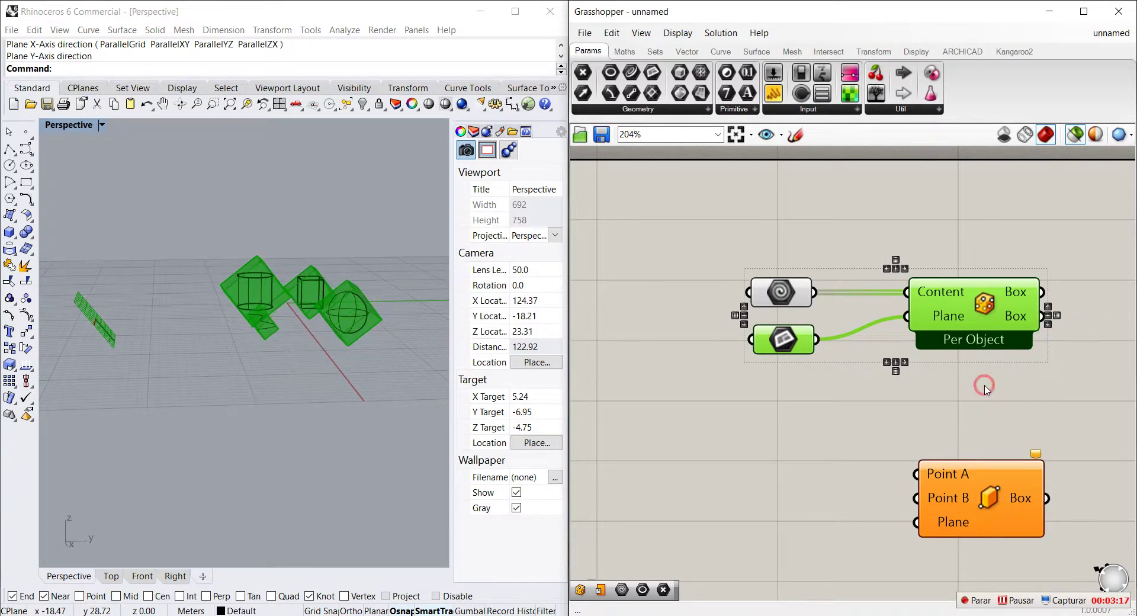
scroll(304, 290, up, 4)
scroll(340, 365, down, 3)
scroll(247, 265, up, 2)
scroll(266, 282, down, 1)
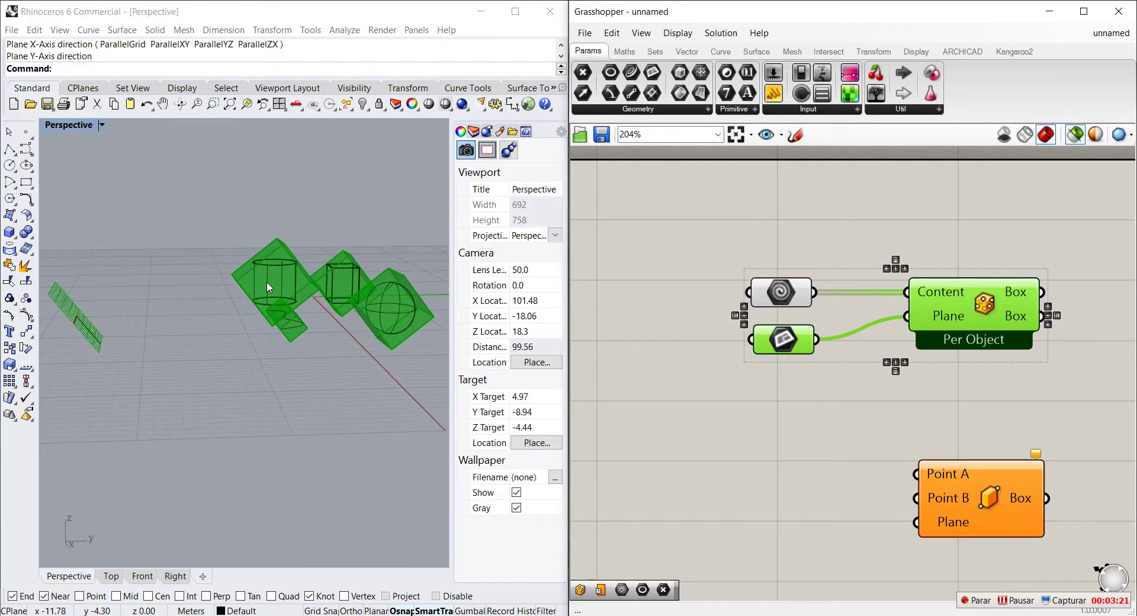
Step: Examine the Box 2Pt component's inputs and description
click(843, 374)
scroll(824, 360, down, 2)
right_drag(821, 358, 810, 264)
scroll(847, 522, up, 1)
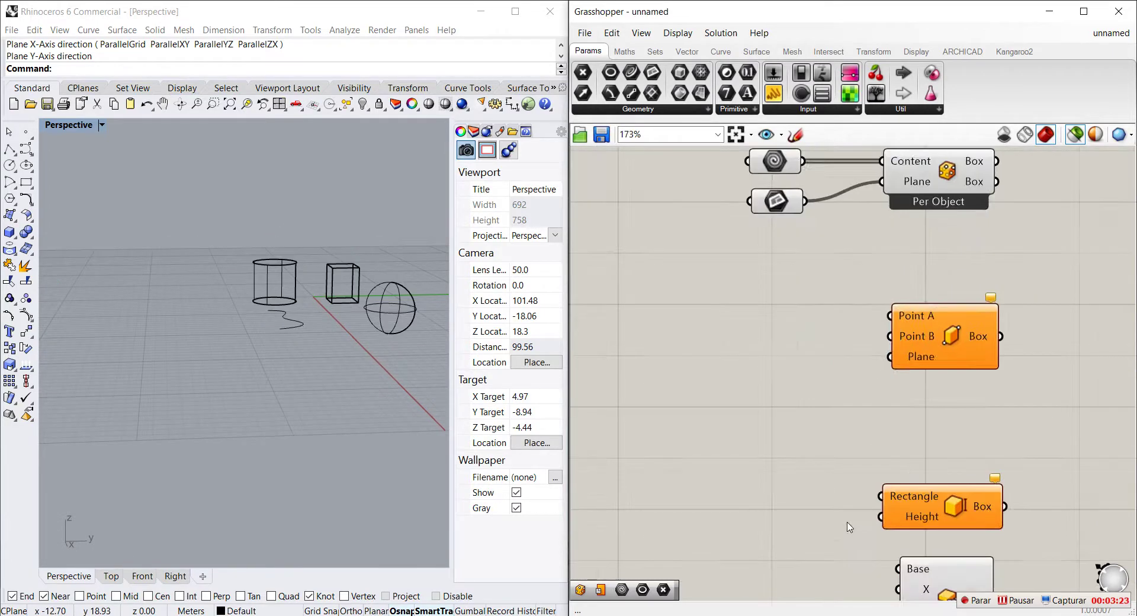
scroll(911, 336, down, 2)
right_drag(248, 330, 371, 365)
scroll(371, 365, down, 1)
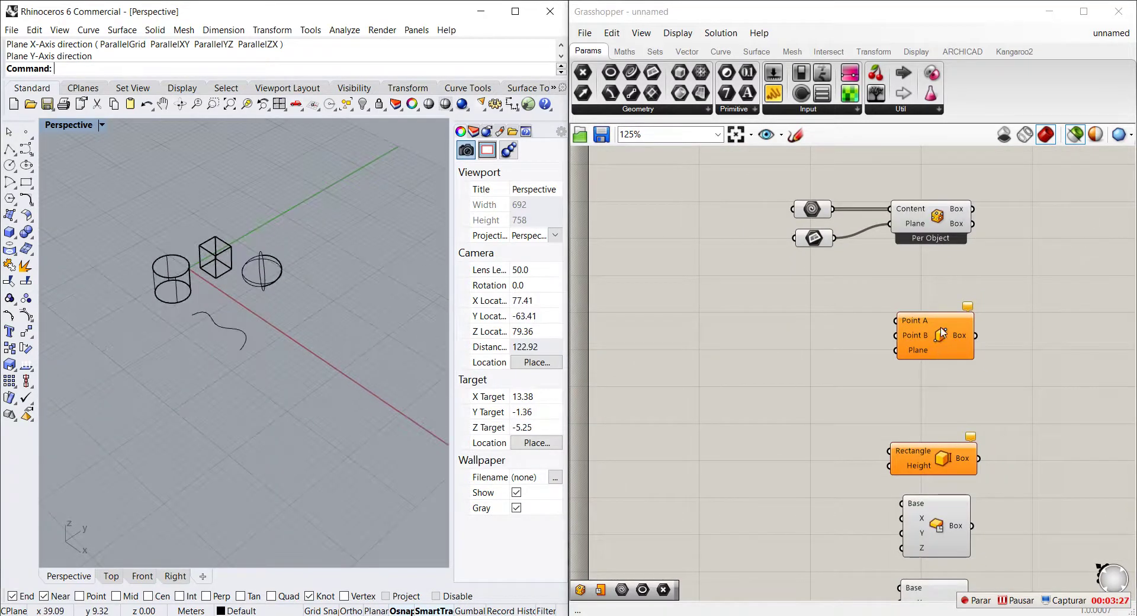
scroll(942, 335, up, 4)
click(943, 353)
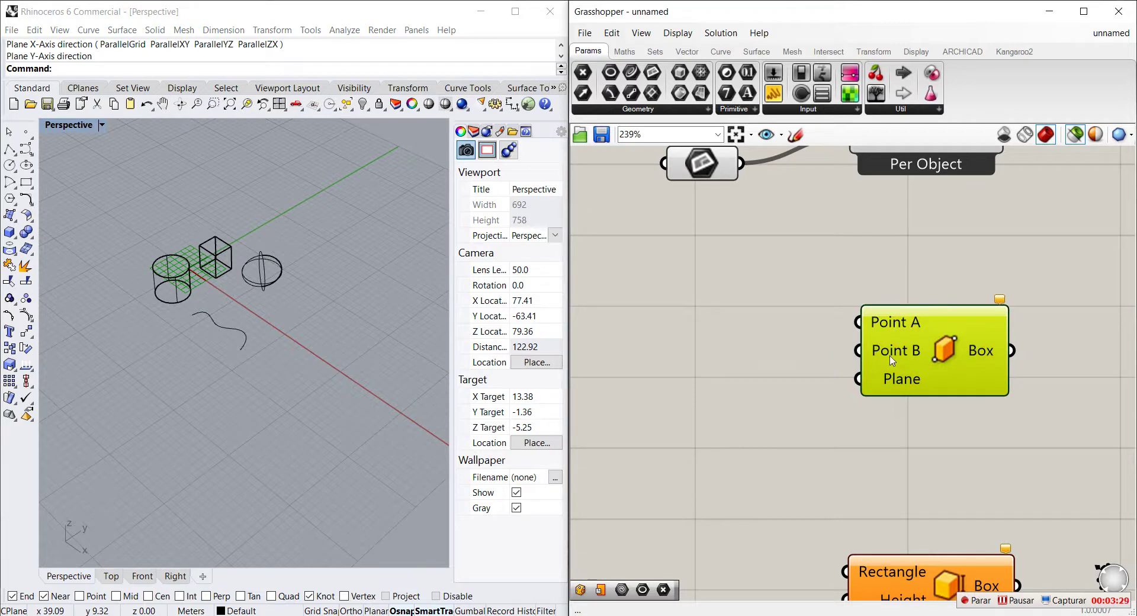
mouse_move(949, 348)
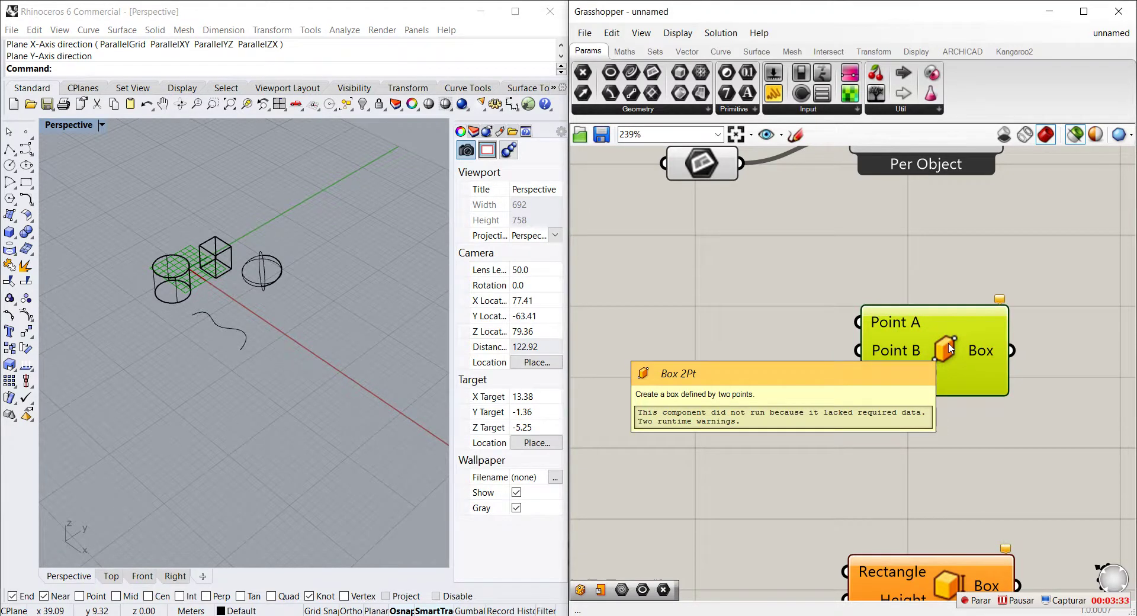
click(800, 459)
scroll(822, 382, down, 3)
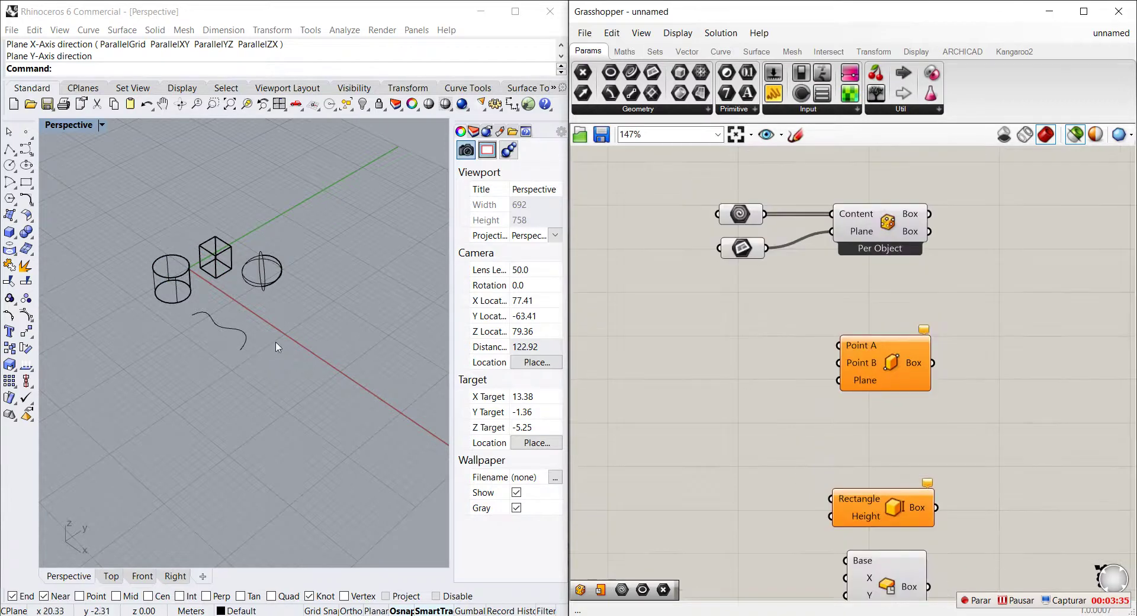
Step: Create two single points in Rhino on the ground plane, one on each side of the X axis away from the existing objects
shift+right_drag(276, 348, 223, 338)
click(25, 132)
click(264, 373)
click(264, 371)
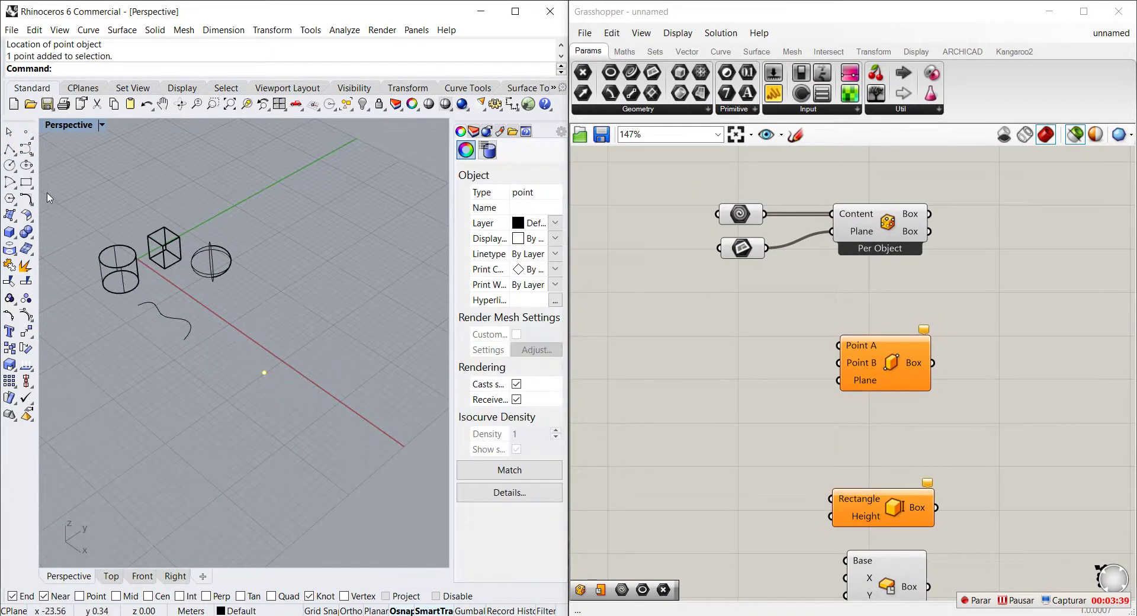
click(25, 132)
click(369, 360)
click(368, 360)
Step: Move the second point straight up from the ground using the Vertical option of the Move command
key(Return)
text(V)
key(Return)
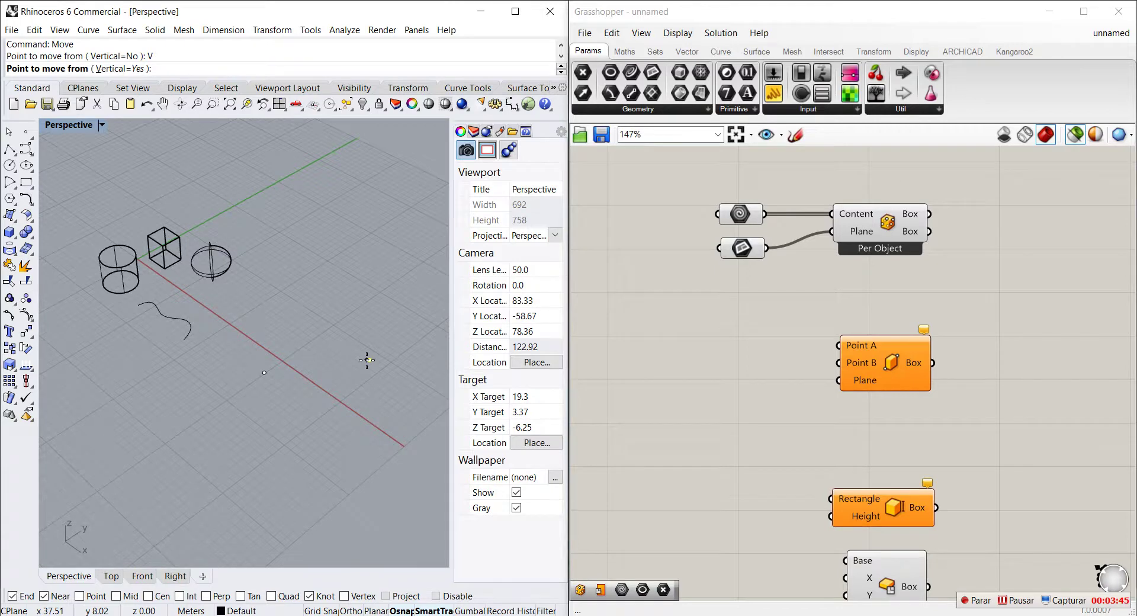
click(368, 360)
click(380, 283)
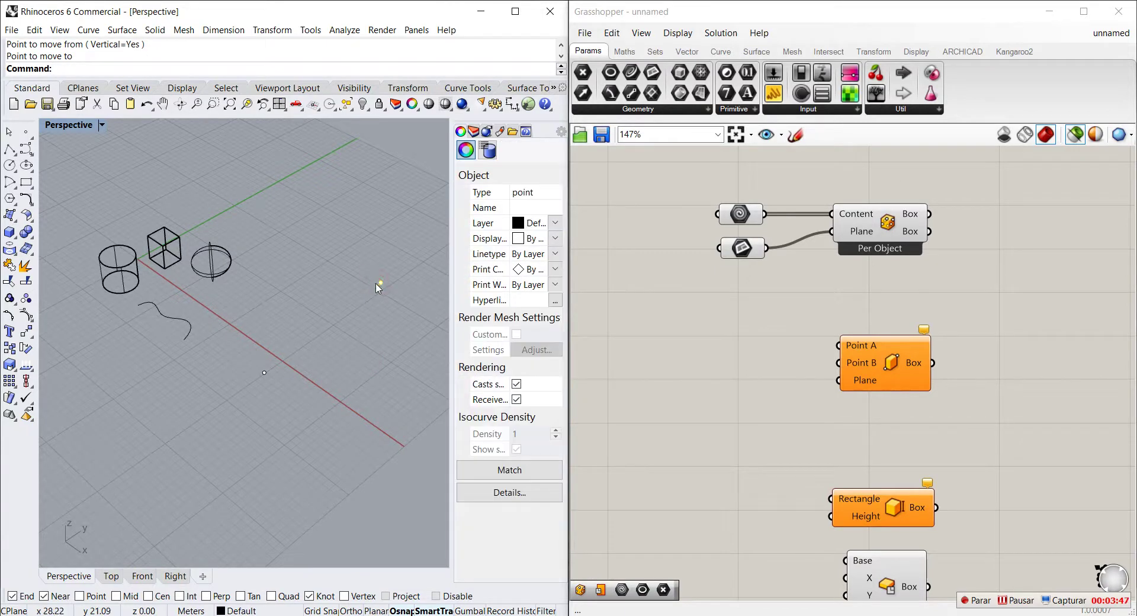
right_drag(266, 371, 372, 331)
click(365, 333)
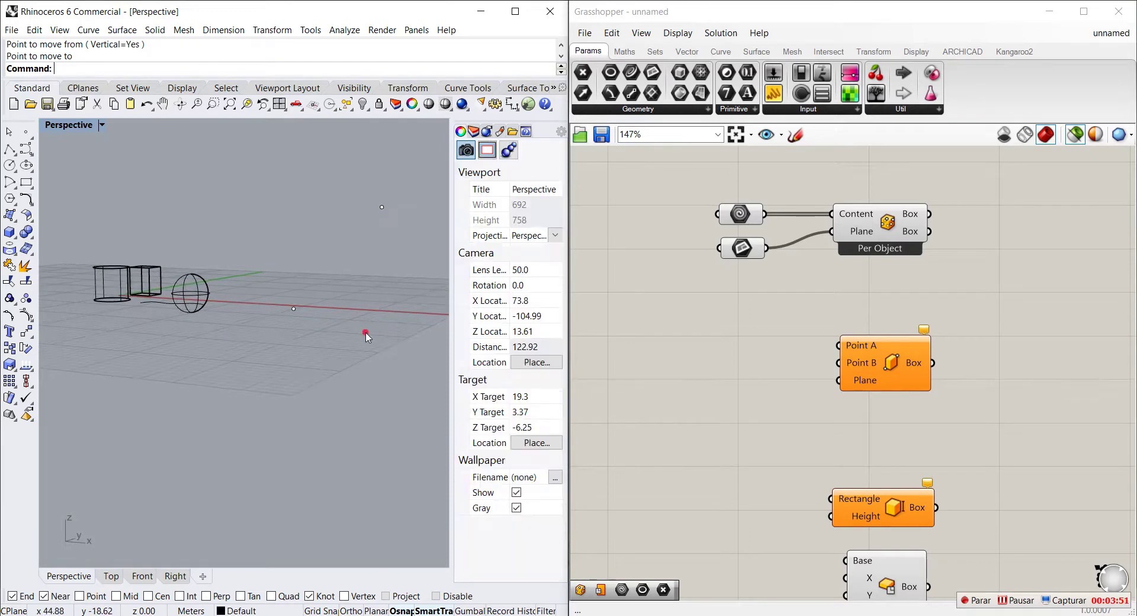
Step: Place two Point parameters beside Box 2Pt in Grasshopper and reference the ground-level Rhino point in the upper one
click(584, 74)
mouse_move(727, 371)
mouse_down()
mouse_move(735, 340)
mouse_move(729, 371)
mouse_up()
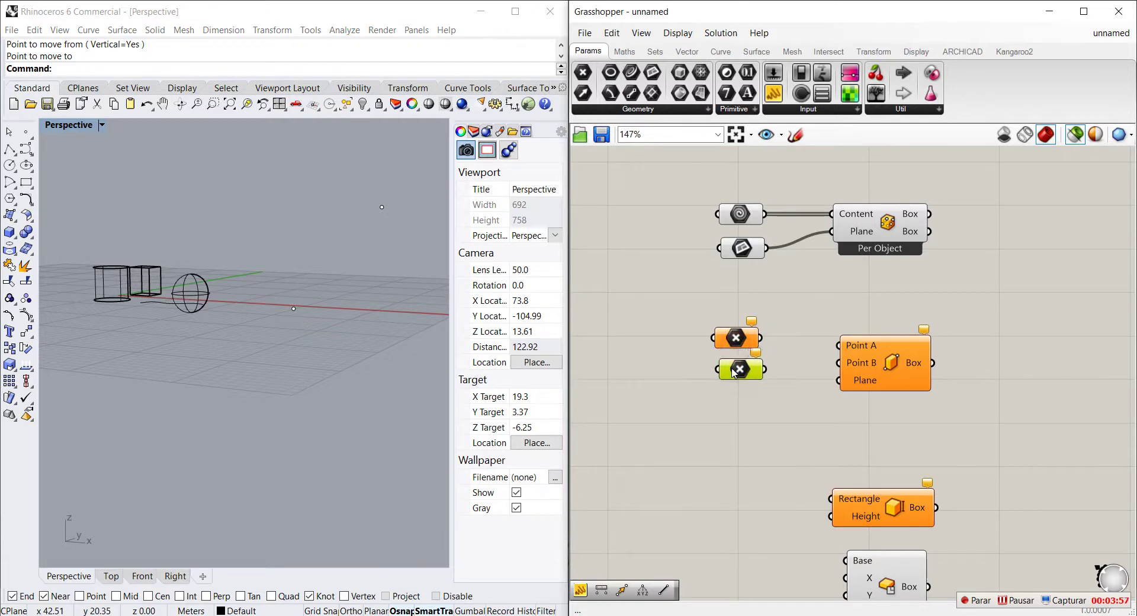
click(736, 342)
right_click(736, 342)
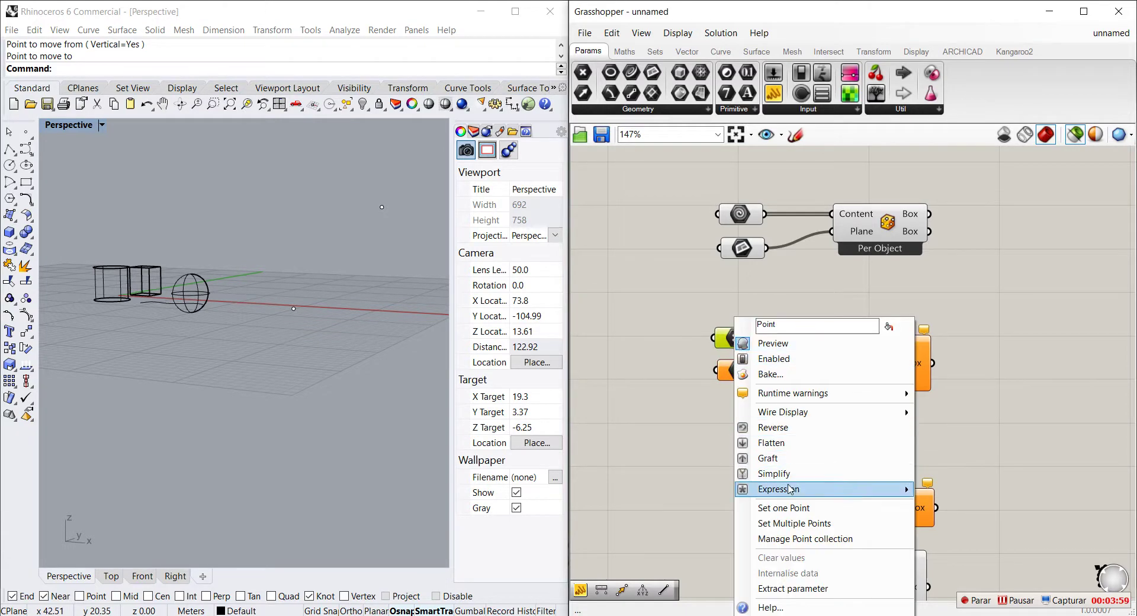
click(781, 508)
click(283, 274)
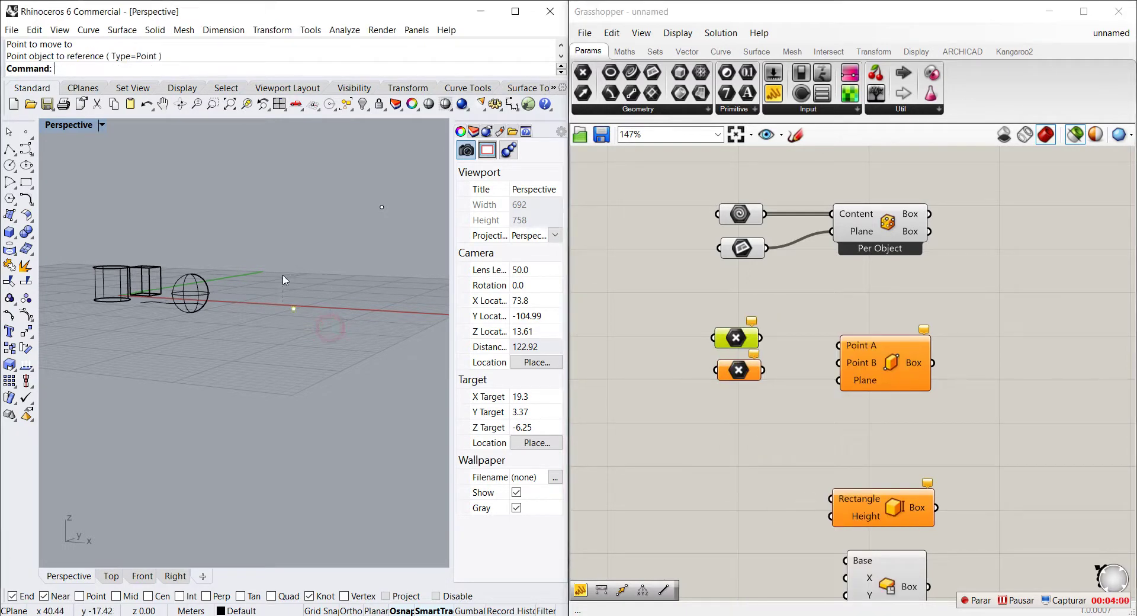
Step: Reference the raised Rhino point in the lower Point parameter
click(738, 370)
right_click(737, 370)
click(770, 508)
click(382, 208)
Step: Connect the two Point parameters to Point A and Point B of Box 2Pt and preview the box
drag(760, 338, 839, 345)
drag(763, 370, 841, 363)
drag(748, 370, 743, 367)
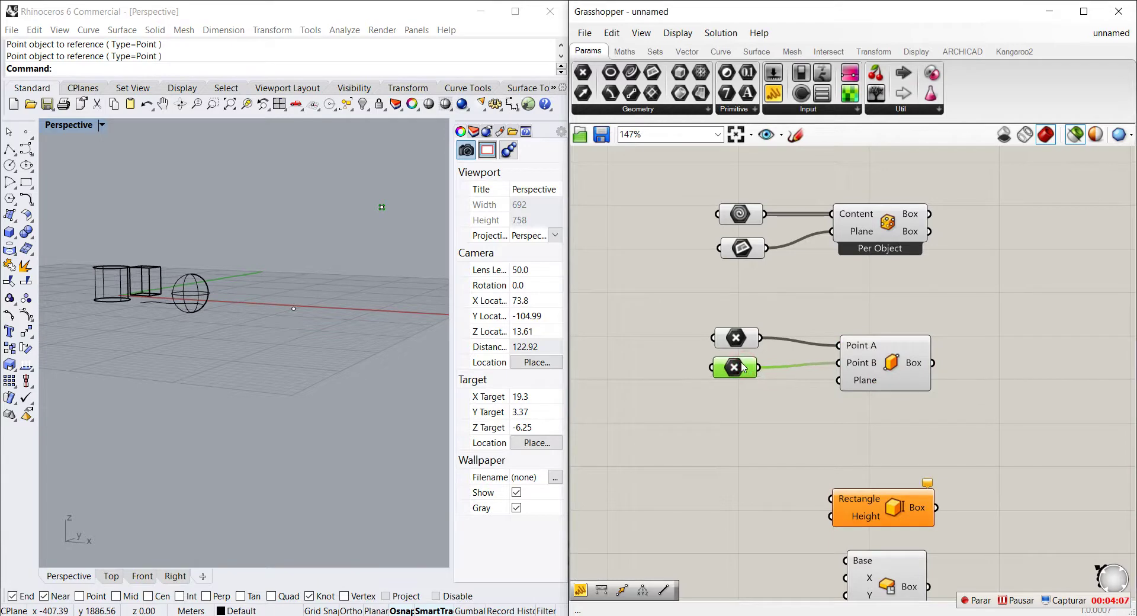
click(899, 354)
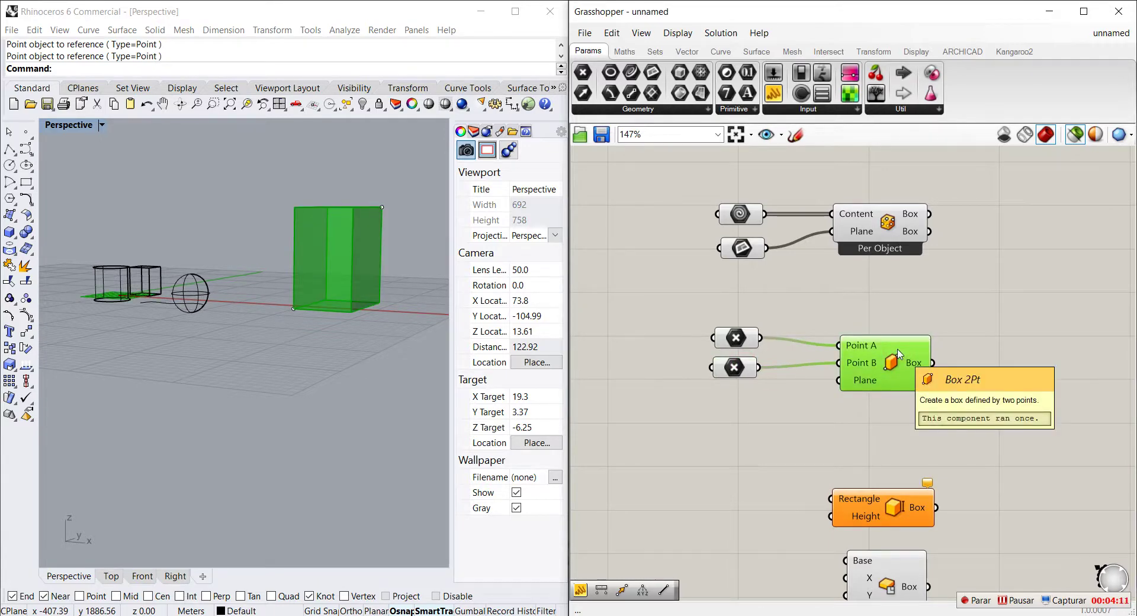
Step: Copy the Plane parameter below the two Point parameters, connect it to Box 2Pt's Plane input, and inspect the box's tilted orientation
click(739, 248)
drag(737, 248, 838, 379)
click(888, 364)
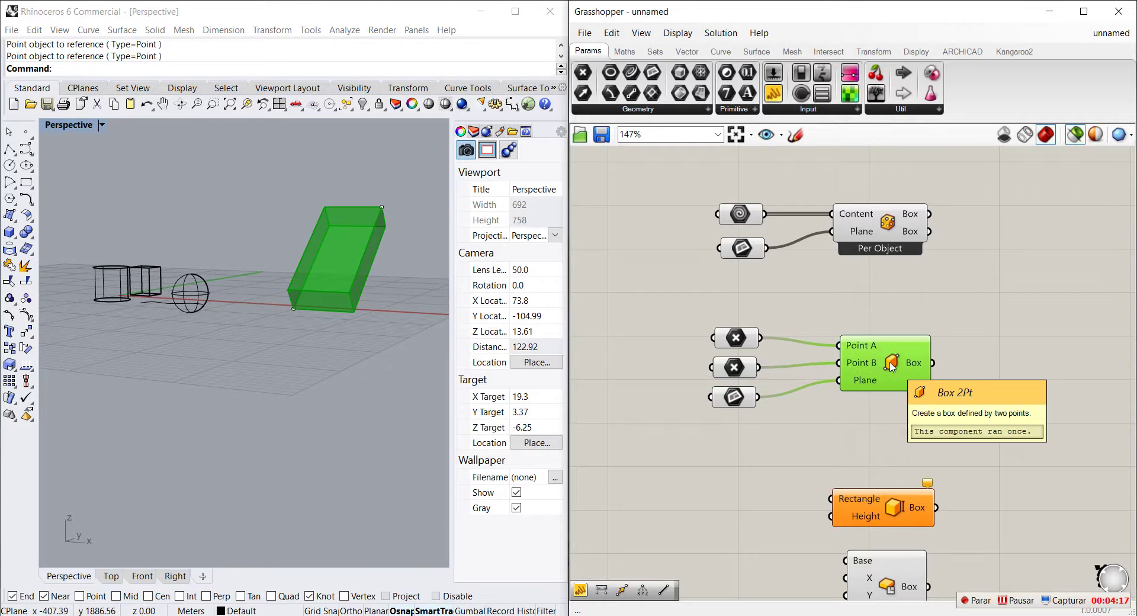
shift+click(734, 398)
right_drag(367, 431, 200, 307)
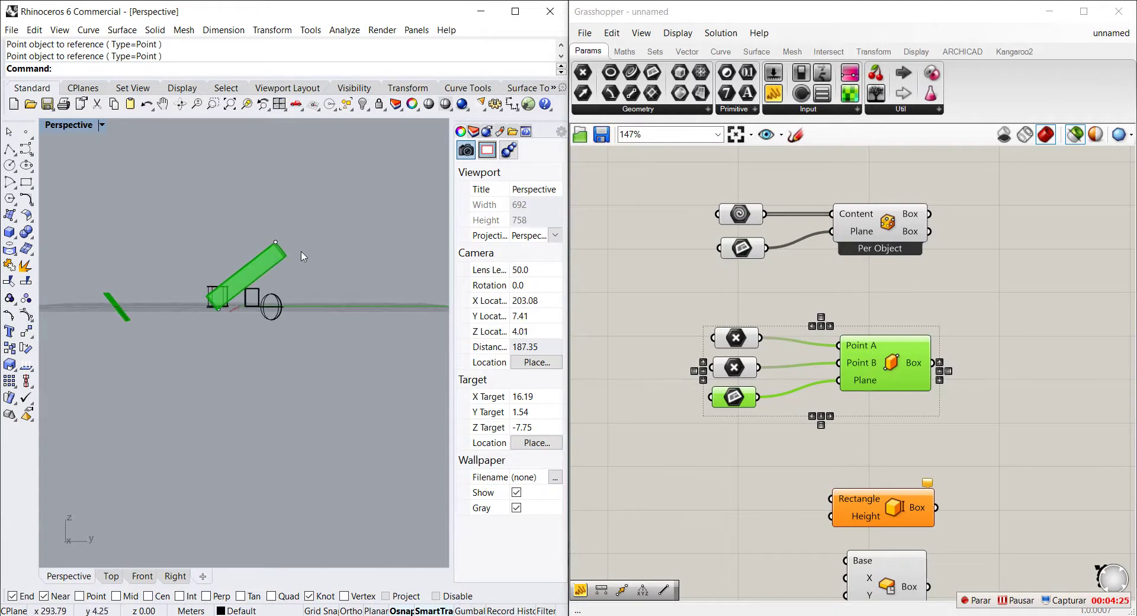
right_drag(265, 265, 297, 316)
click(702, 467)
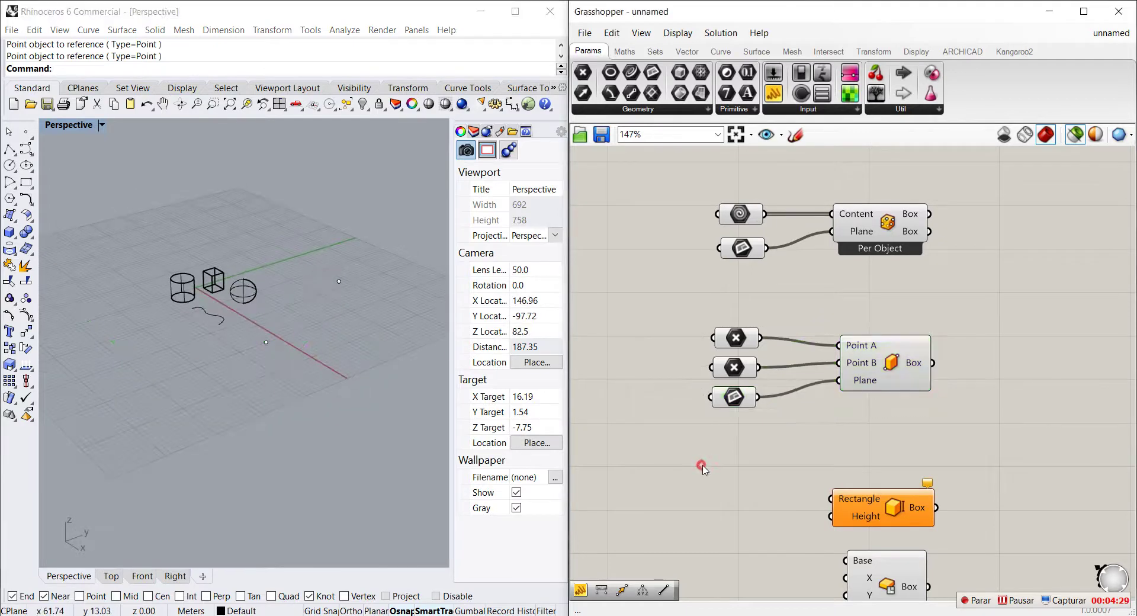
Step: Place a Rectangle parameter beside the box component that has Rectangle and Height inputs
scroll(701, 467, down, 4)
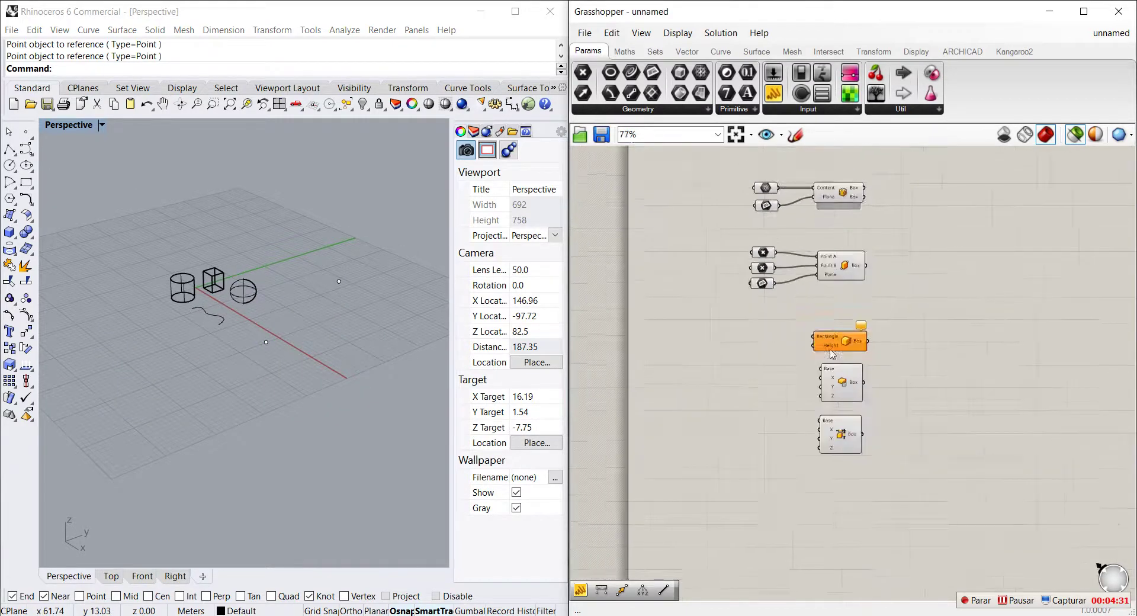
scroll(837, 363, up, 3)
drag(912, 515, 839, 449)
click(942, 363)
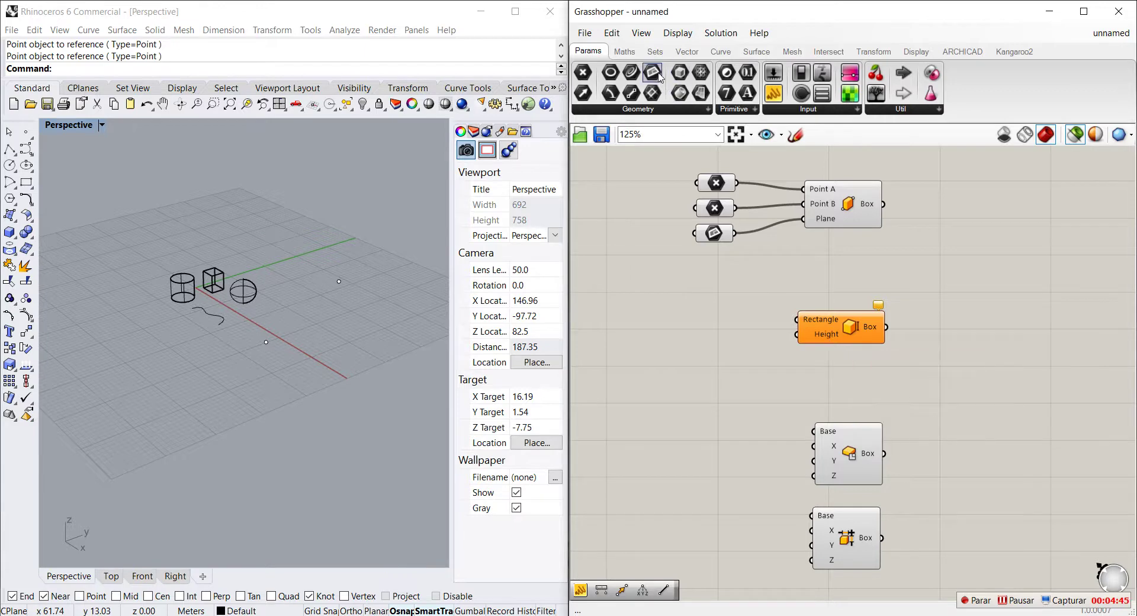
click(655, 109)
drag(699, 201, 715, 308)
Step: Set one rectangle in the Rectangle parameter, drawn by two opposite corners on the ground clear of the existing objects
right_click(714, 307)
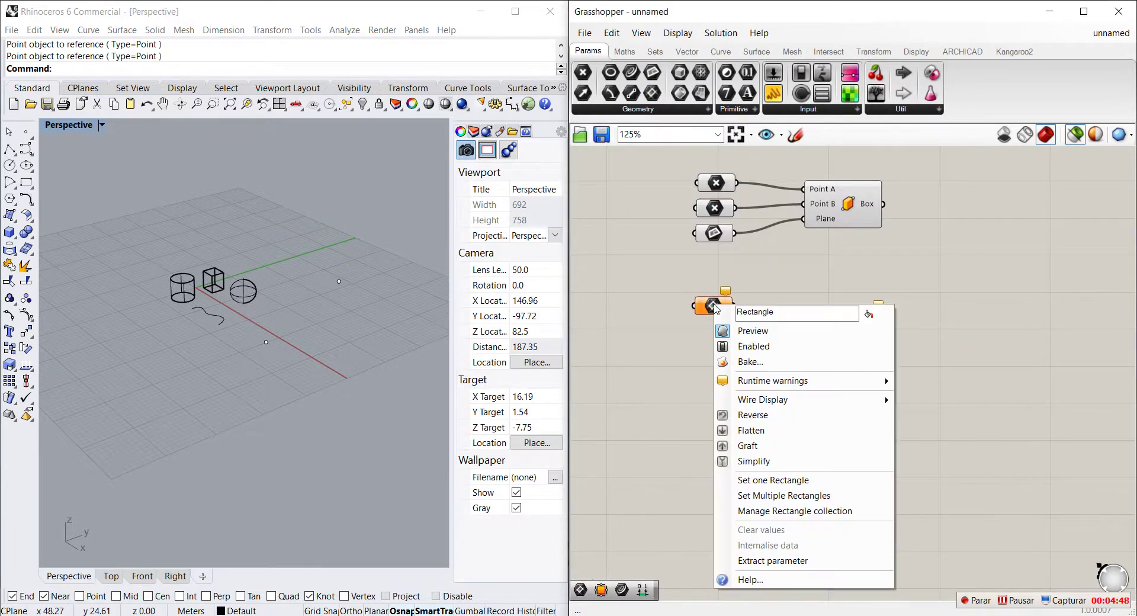
click(769, 480)
scroll(335, 372, down, 3)
scroll(237, 332, up, 3)
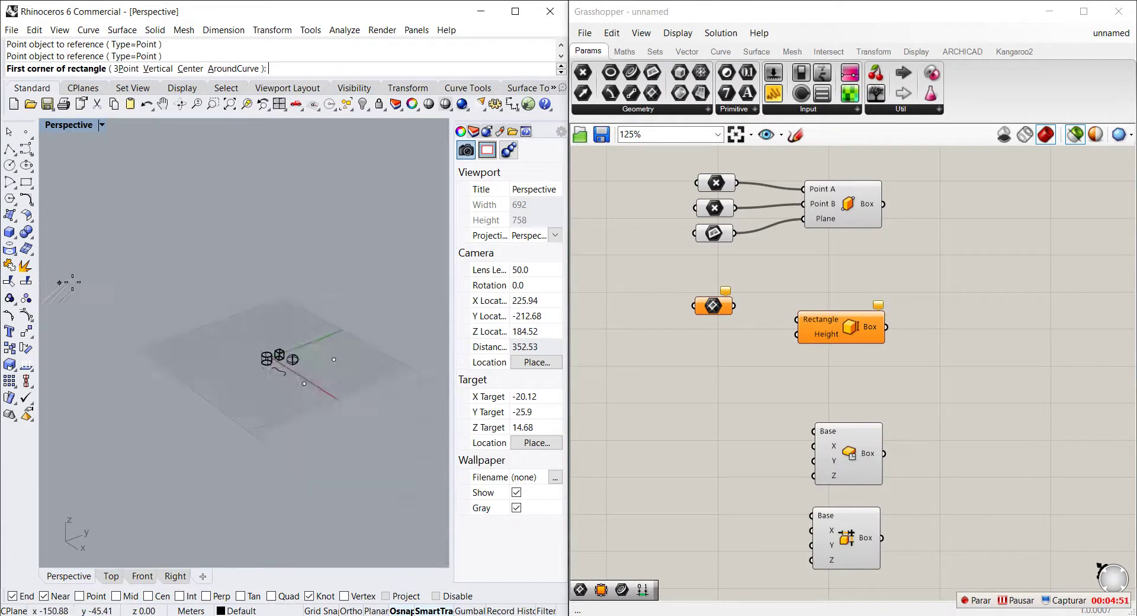
click(272, 415)
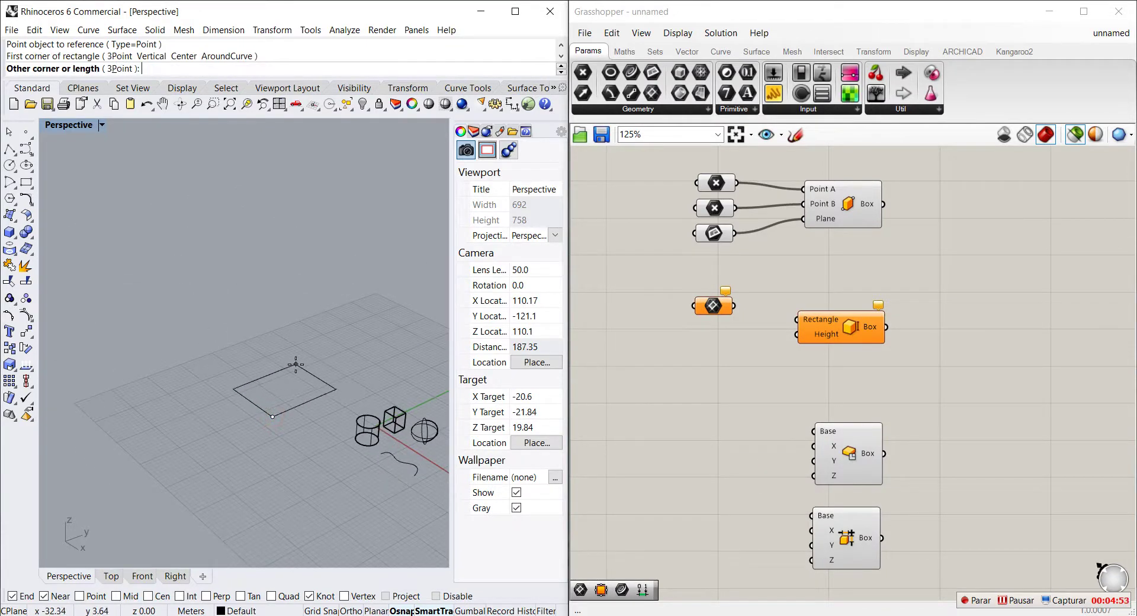
click(324, 360)
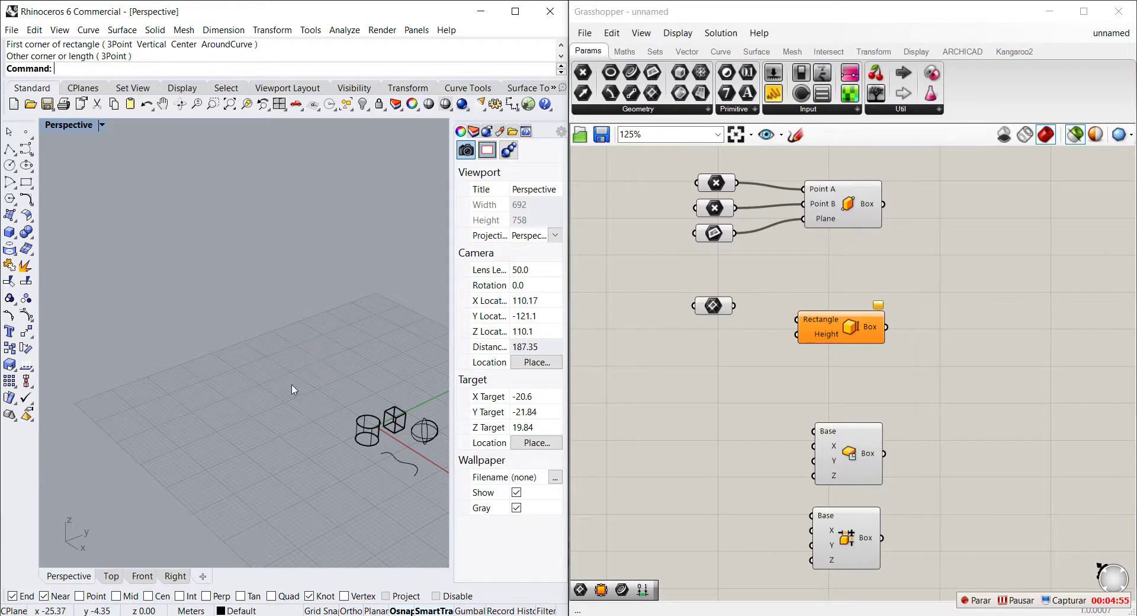
Step: Connect the Rectangle parameter to the box component's Rectangle input and preview the box over the drawn rectangle
click(713, 306)
scroll(299, 391, up, 5)
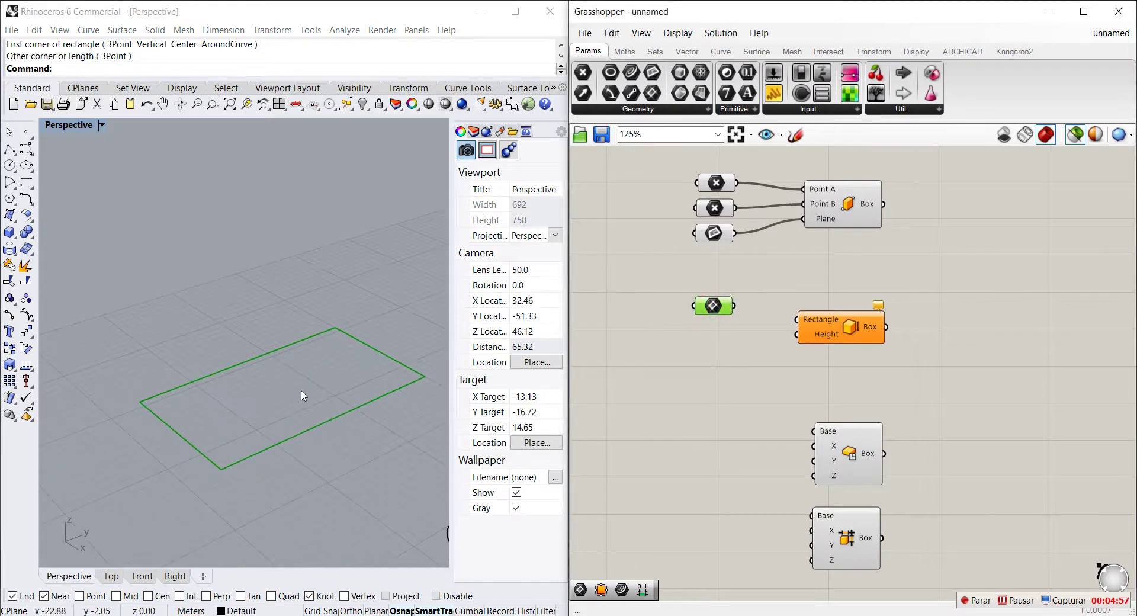
drag(735, 306, 797, 319)
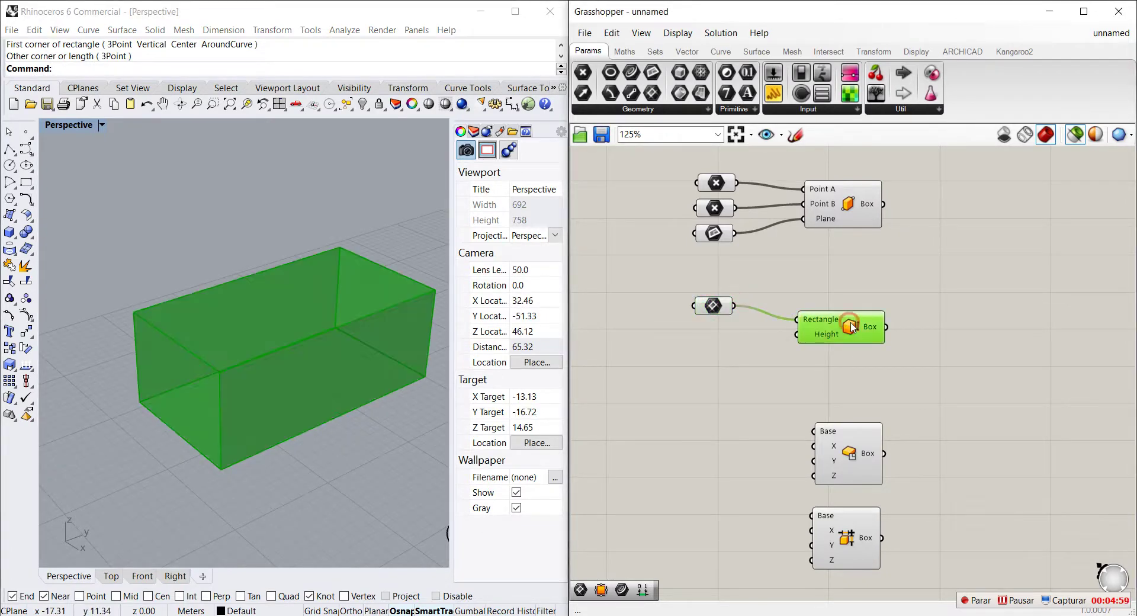
Step: Place a Construct Domain component below the Rectangle parameter and connect its Domain output to the rectangle box's Height input
right_drag(279, 439, 379, 398)
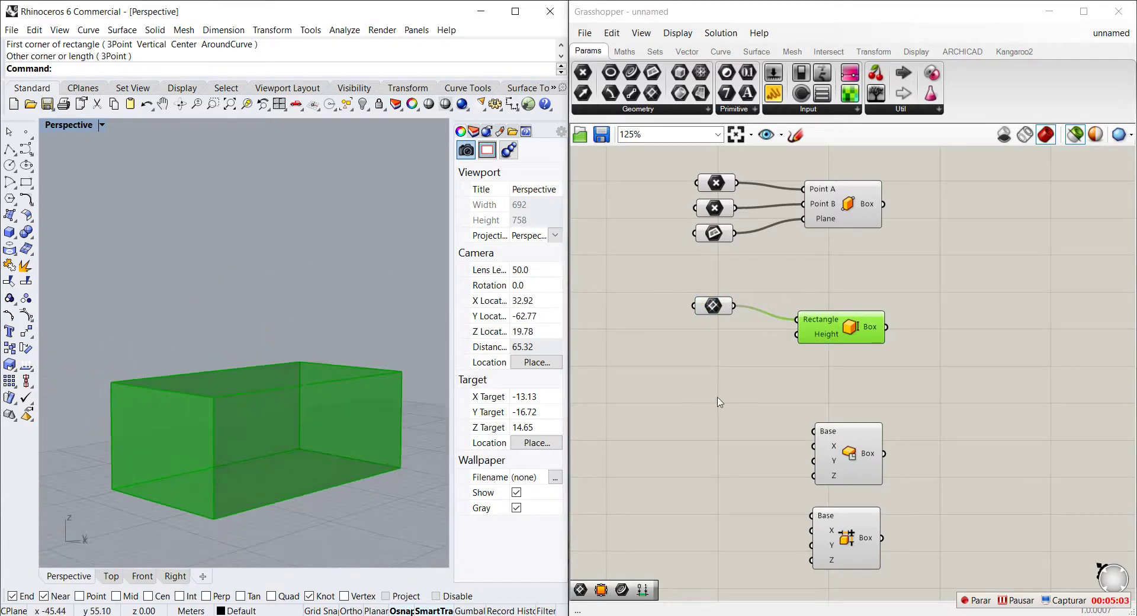
mouse_move(832, 339)
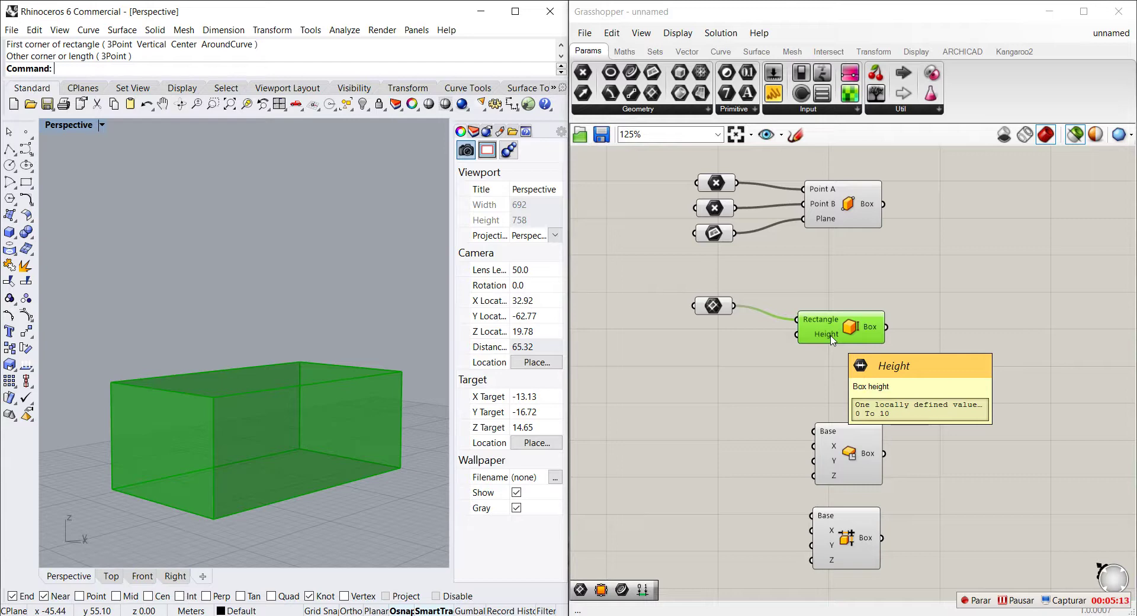
click(624, 51)
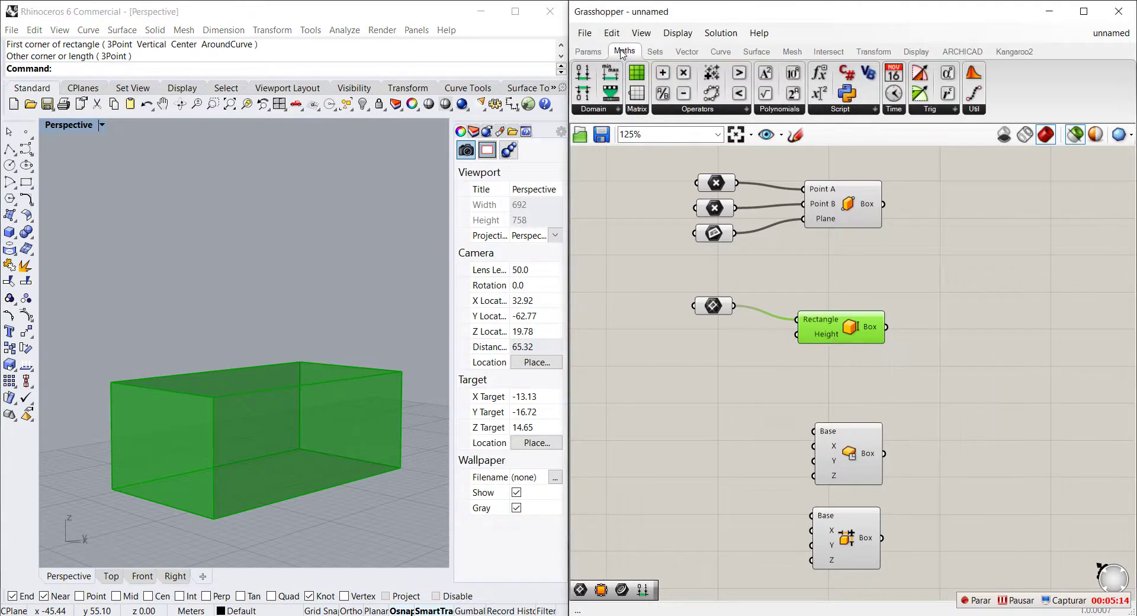
click(590, 74)
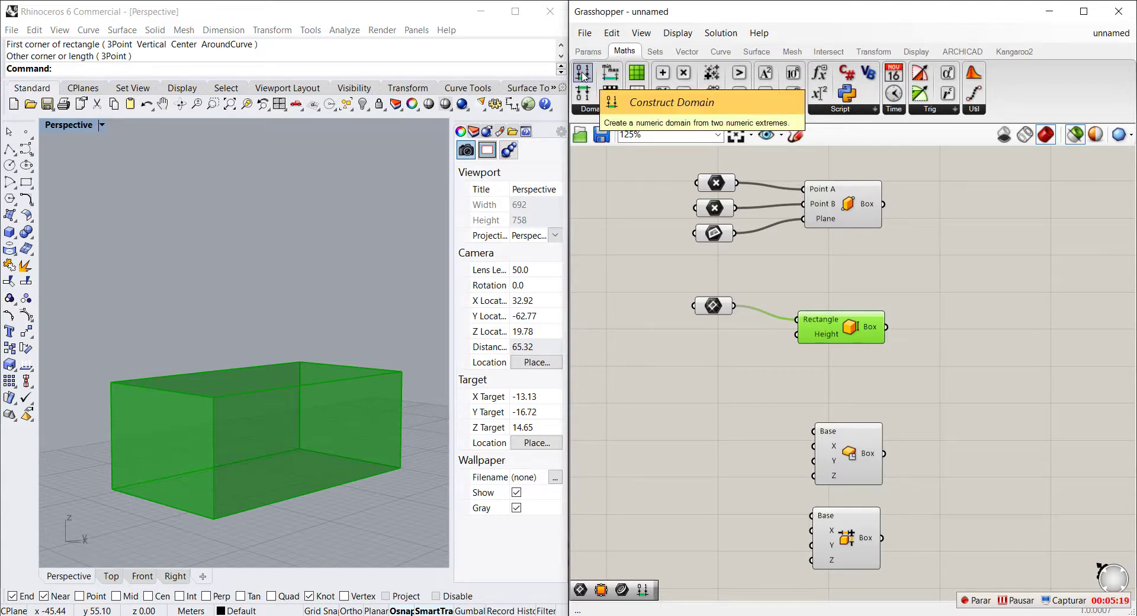
click(717, 353)
drag(774, 354, 797, 335)
scroll(921, 250, down, 1)
right_drag(742, 323, 812, 297)
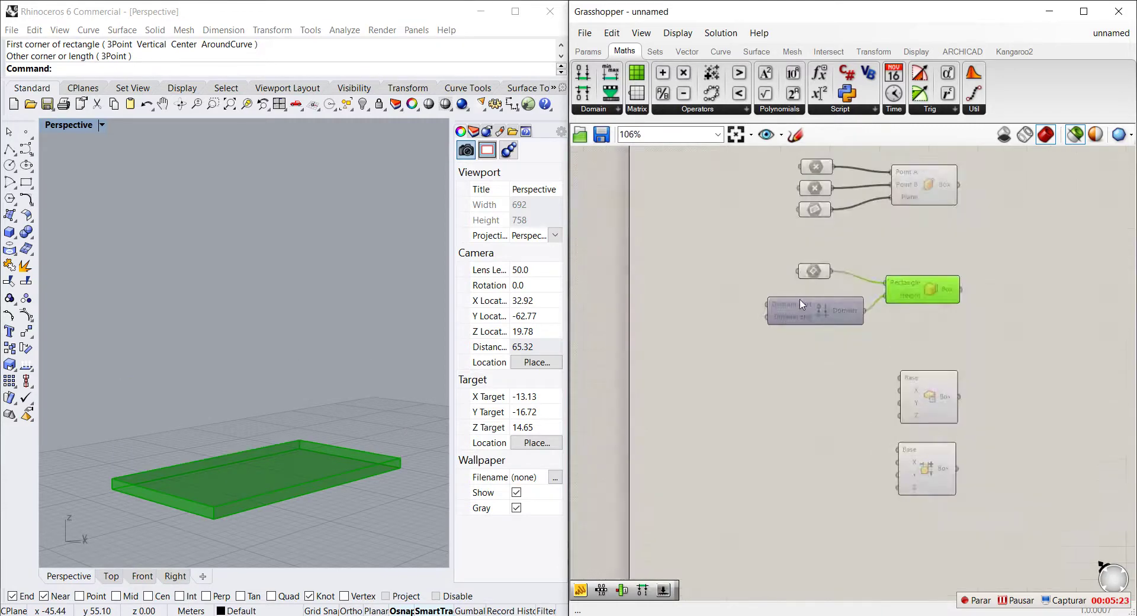
scroll(717, 309, up, 2)
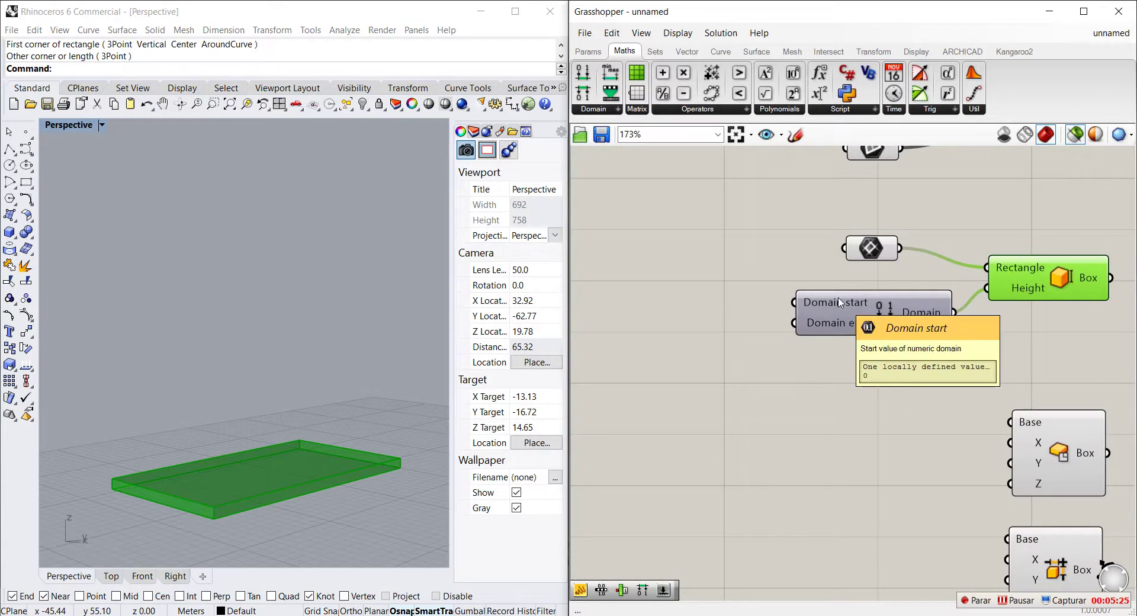
Step: Create an integer number slider starting at -10, duplicate it below, and connect the pair to Domain start and Domain end
double_click(669, 292)
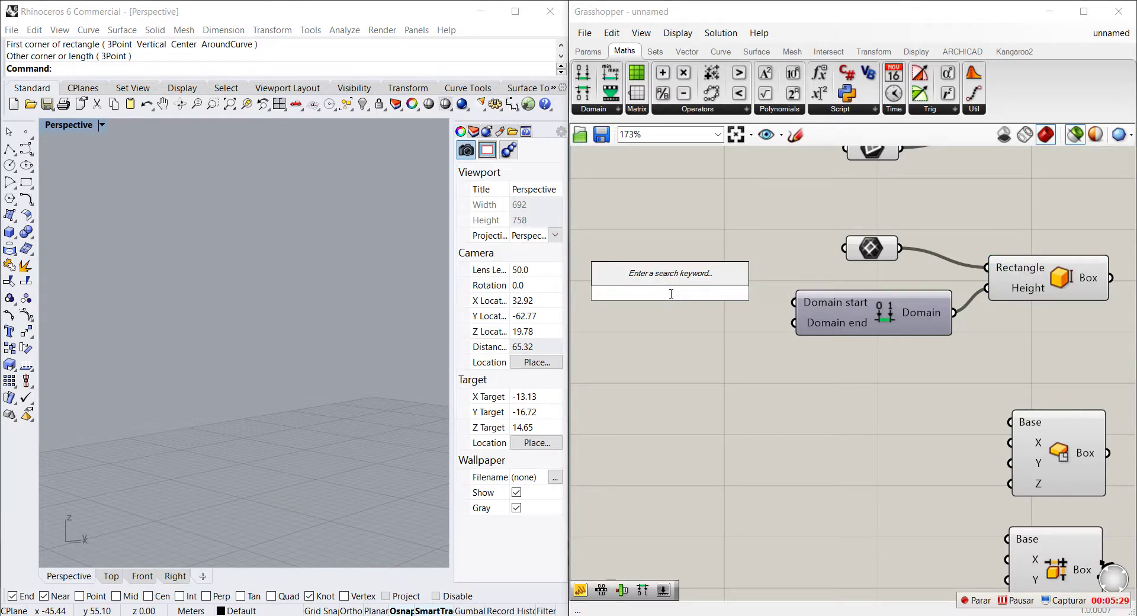
text(-10)
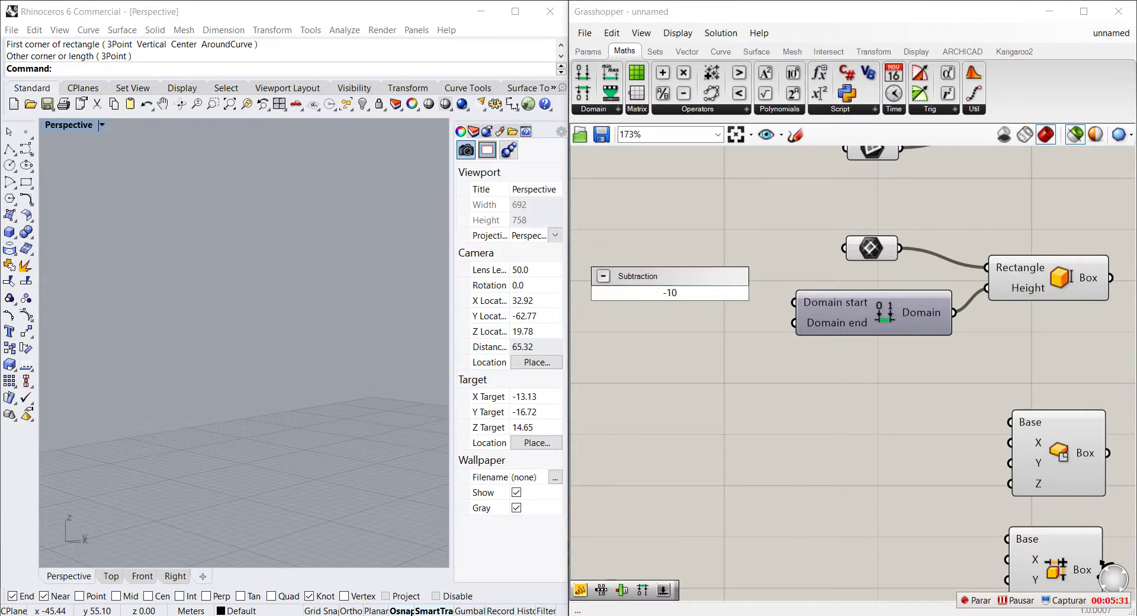
text(<)
key(Return)
click(628, 299)
alt+drag(623, 294, 621, 340)
drag(777, 293, 793, 303)
drag(777, 340, 794, 324)
Step: Preview the rectangle-based box and vary its height domain, reaching -7 for the start and 9 for the end
scroll(257, 379, down, 14)
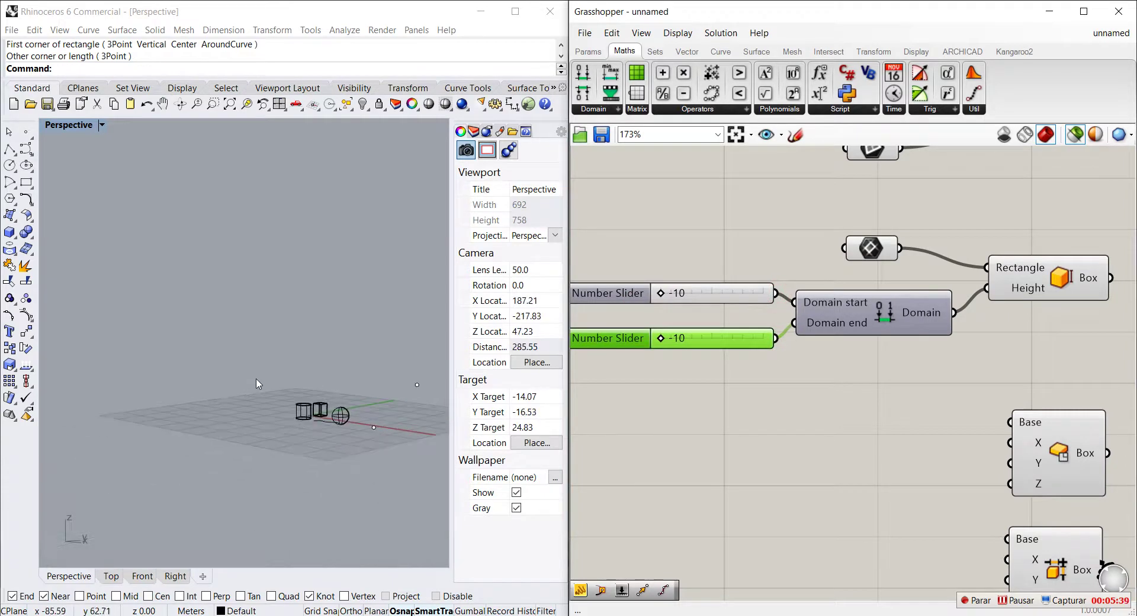
scroll(257, 384, up, 3)
click(1040, 289)
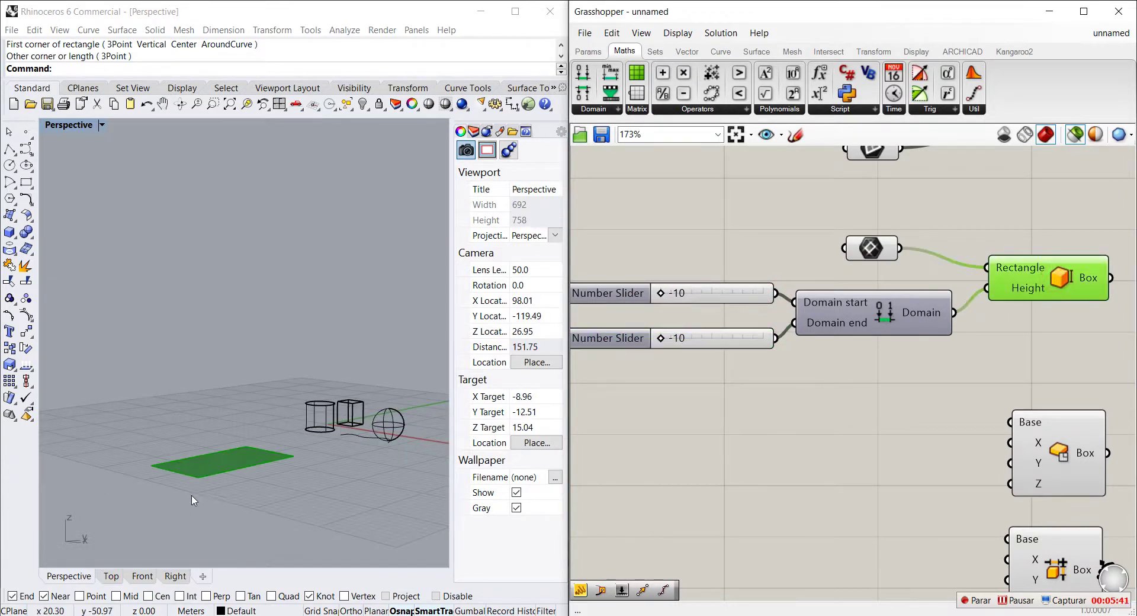
scroll(192, 500, up, 3)
drag(662, 342, 727, 339)
right_drag(247, 453, 268, 438)
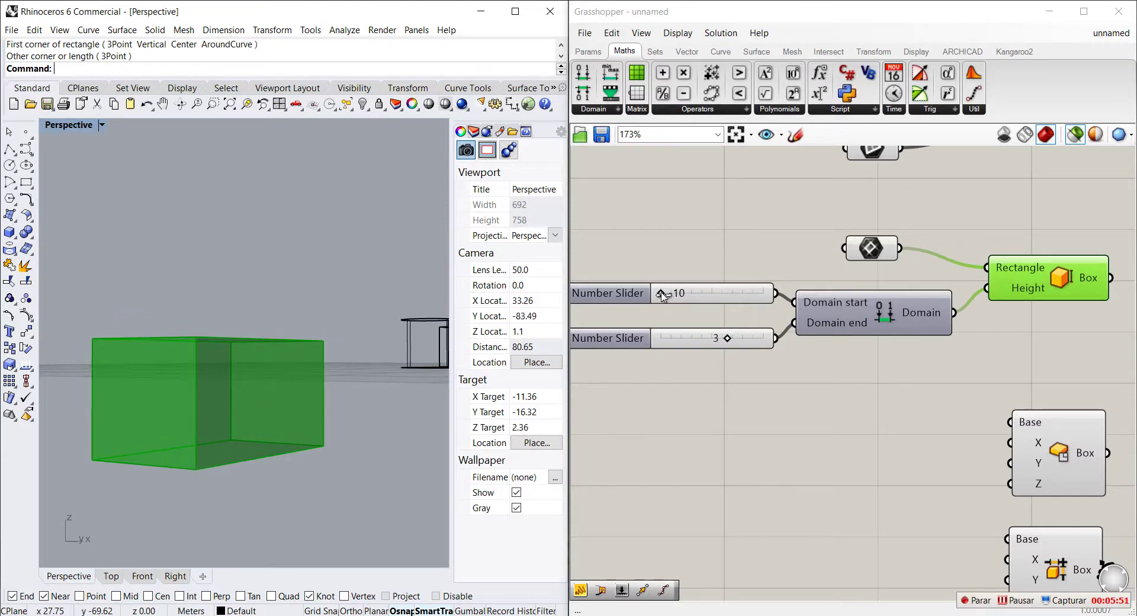
mouse_move(663, 294)
mouse_down()
mouse_move(704, 299)
mouse_move(678, 299)
mouse_up()
drag(727, 339, 760, 333)
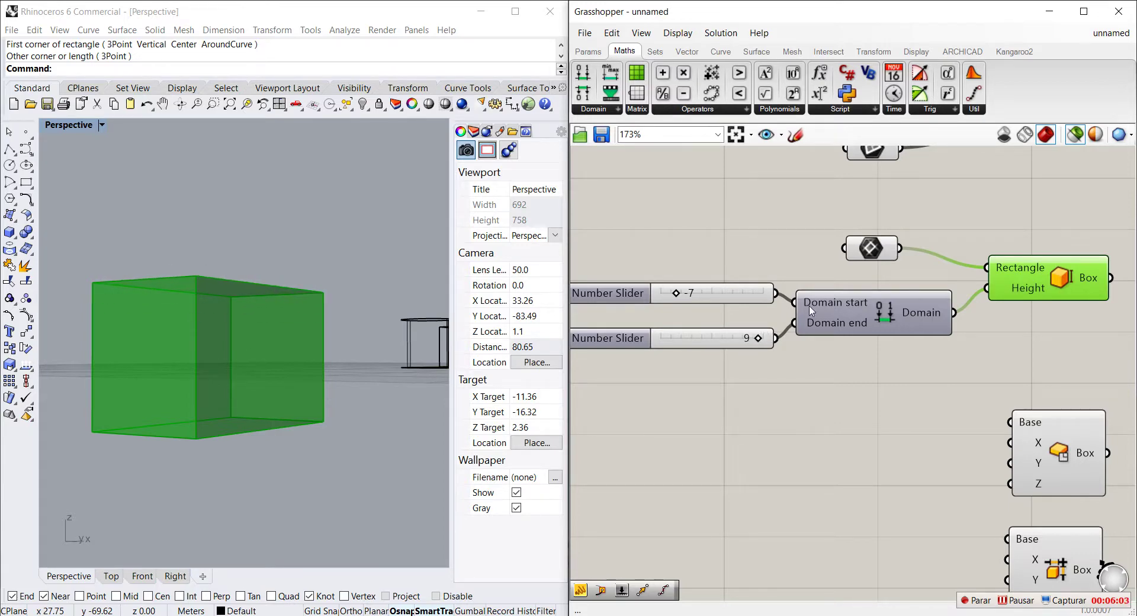
Step: Set the Domain start slider to -10 and the Domain end slider to 8, and deselect the box component
mouse_move(676, 292)
mouse_down()
mouse_move(701, 300)
mouse_move(662, 307)
mouse_up()
mouse_move(760, 342)
mouse_down()
mouse_move(730, 347)
mouse_move(749, 343)
mouse_up()
click(1065, 265)
click(781, 398)
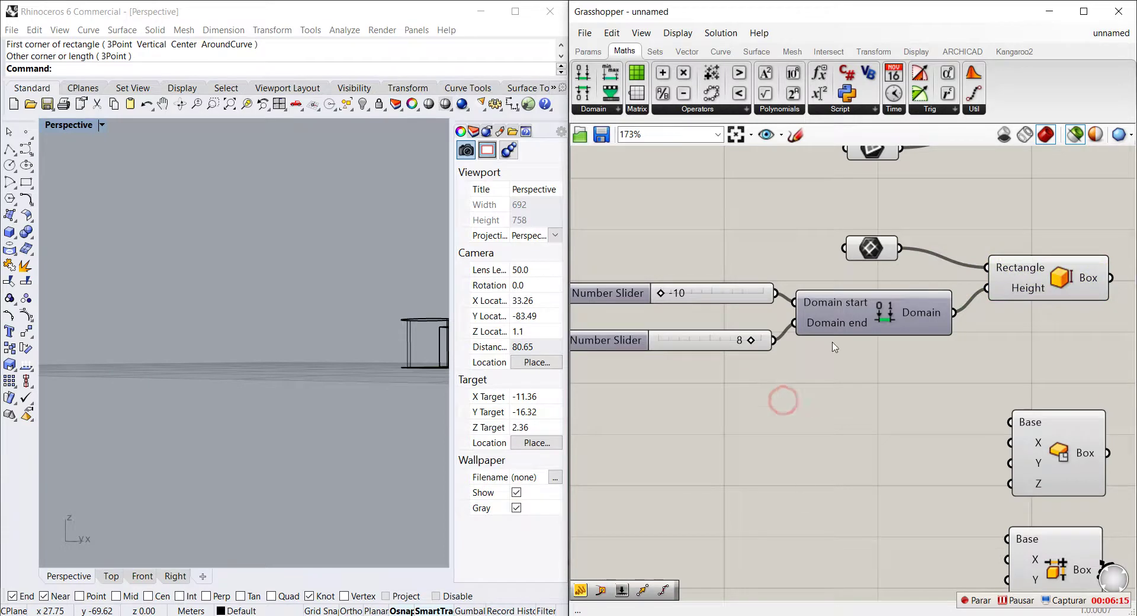
Step: Move the two unconnected box components with Base, X, Y and Z inputs further down the canvas, leaving a wider gap between them
scroll(805, 257, down, 5)
right_drag(356, 337, 244, 325)
scroll(243, 325, down, 10)
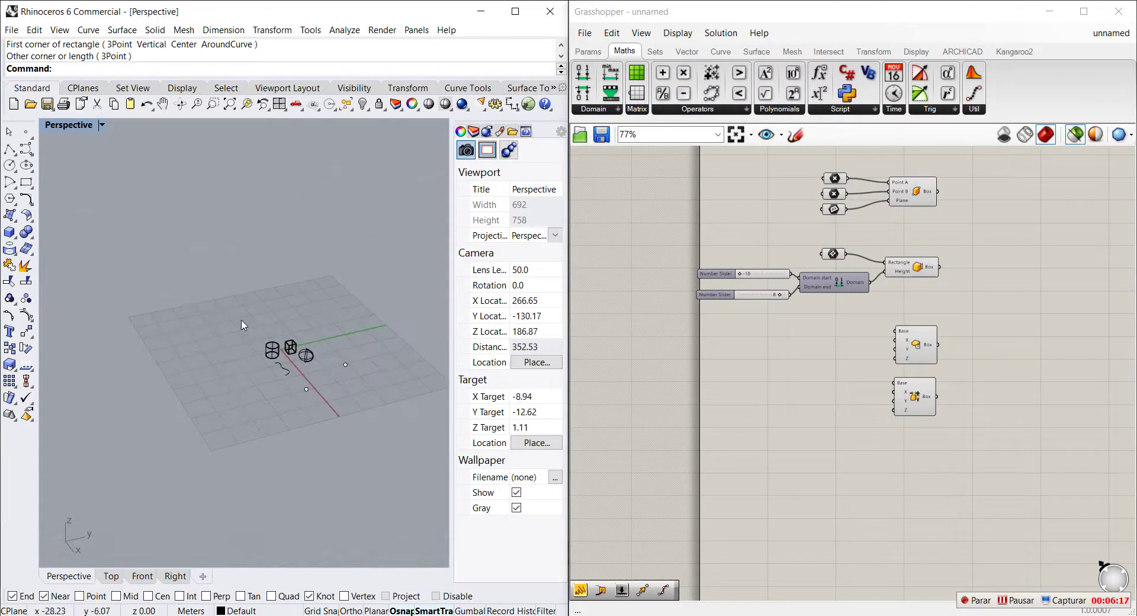
scroll(237, 334, up, 7)
drag(949, 423, 906, 364)
click(967, 454)
drag(921, 414, 924, 451)
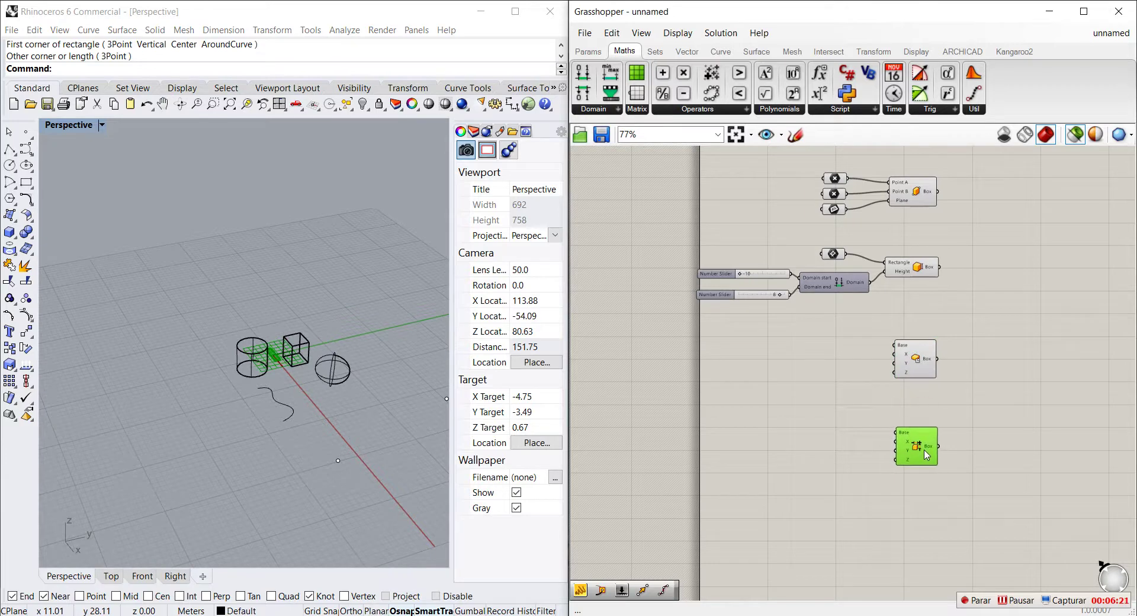
click(926, 482)
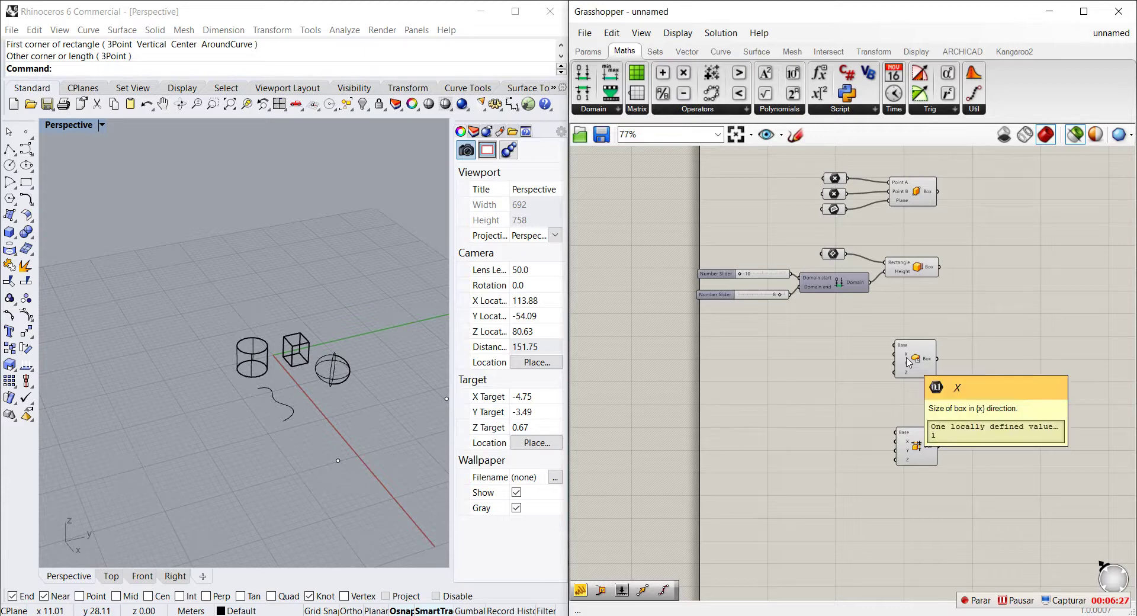
Step: Move the Rhino curve, sphere, cube and cylinder together about 13 m away from the origin to clear the area
scroll(853, 338, up, 3)
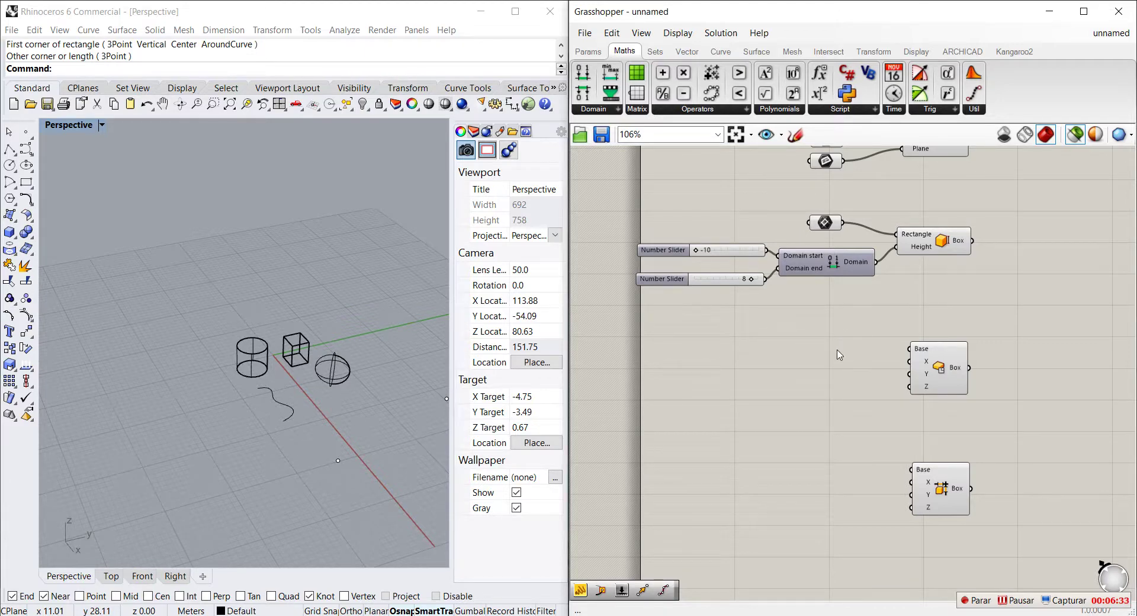
scroll(844, 353, up, 1)
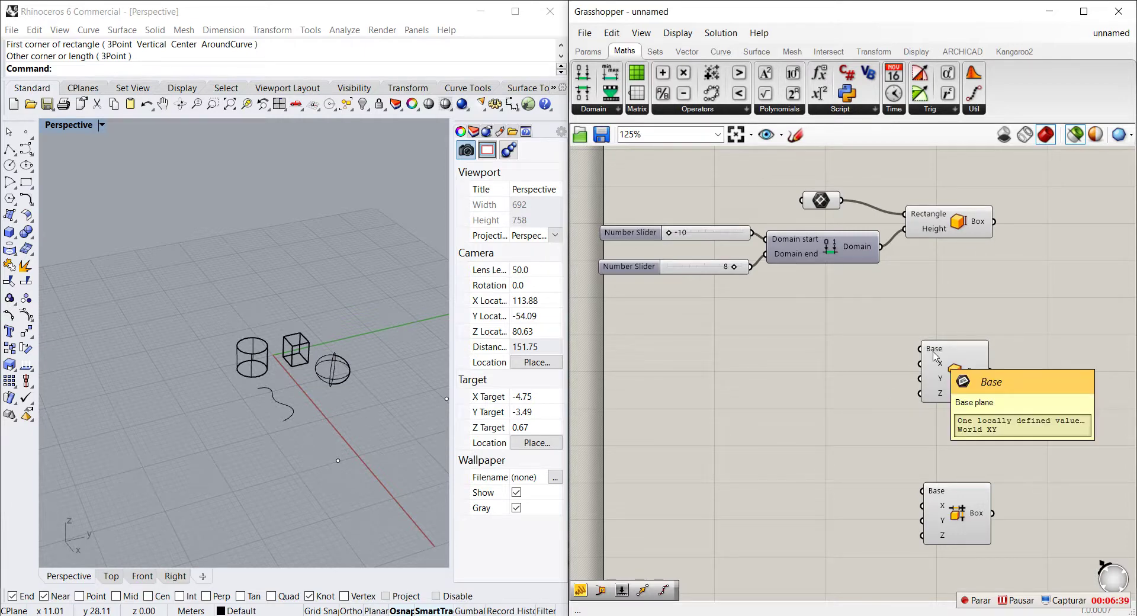
right_drag(132, 358, 292, 346)
scroll(284, 330, up, 10)
scroll(258, 311, down, 4)
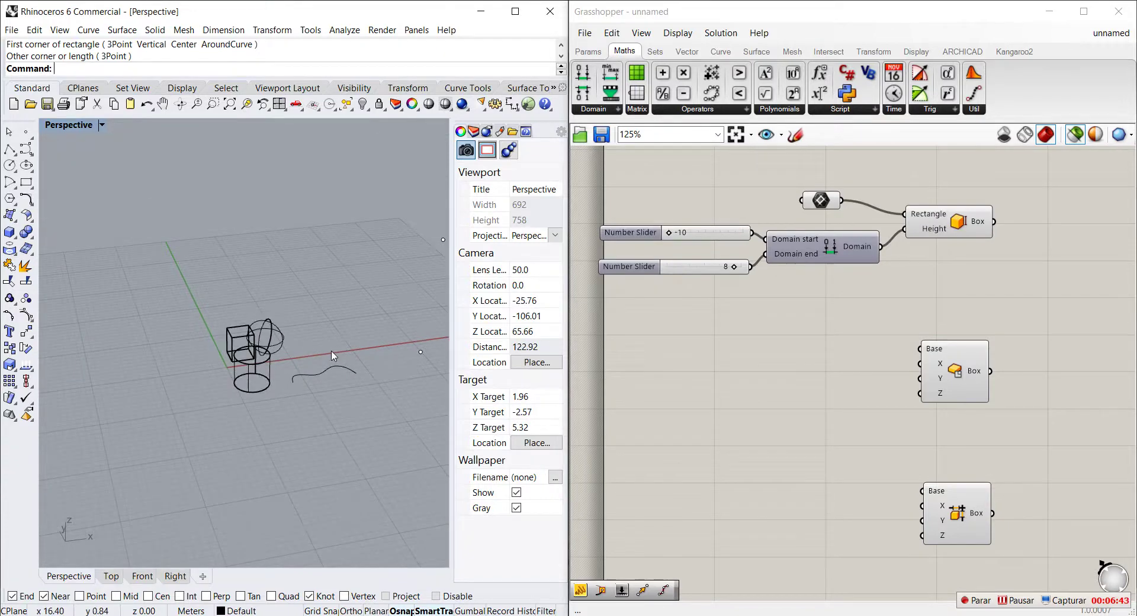
drag(355, 406, 214, 311)
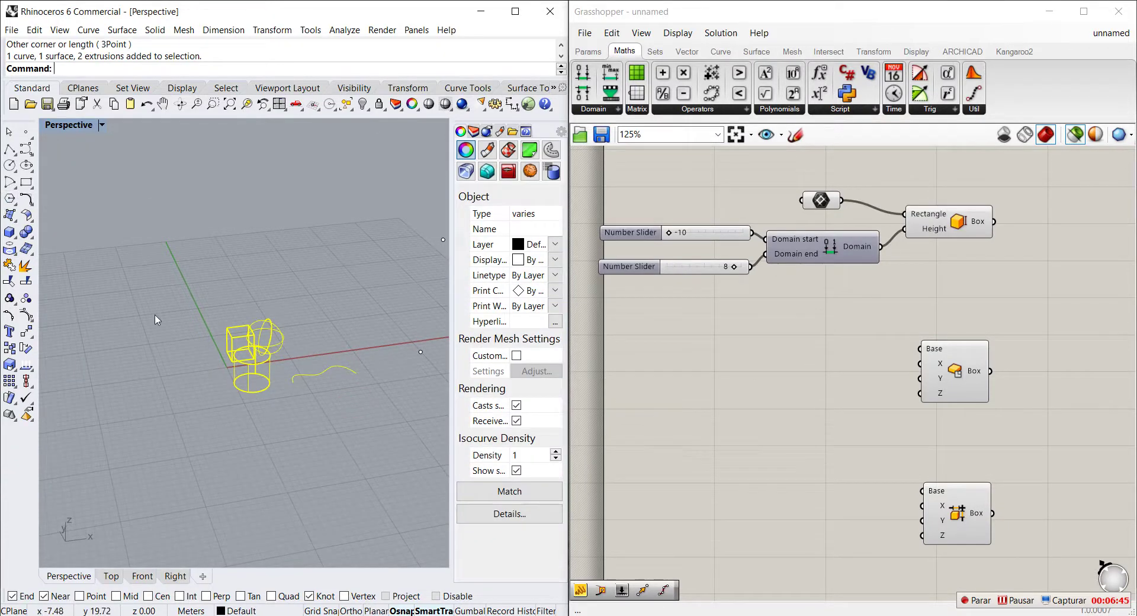
key(Return)
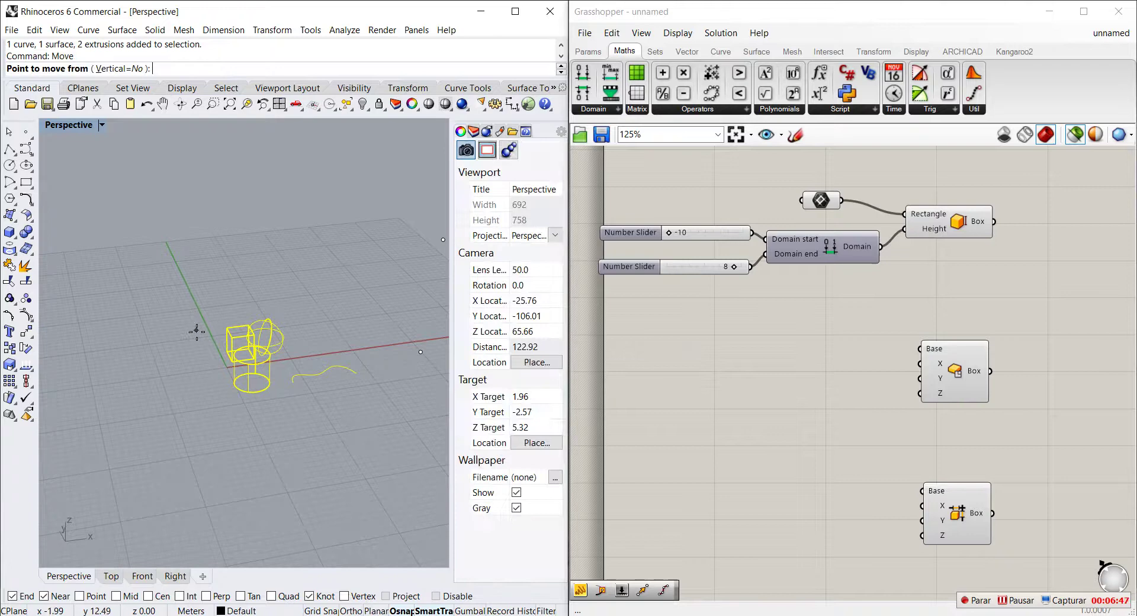
click(203, 354)
click(294, 449)
key(Escape)
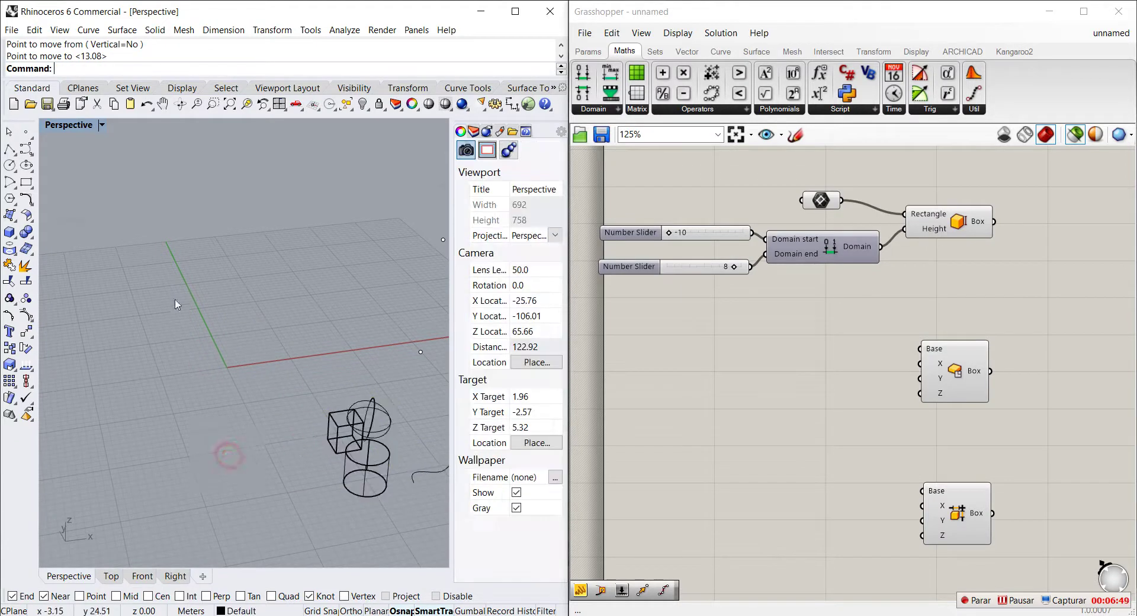
Step: Preview the upper Base-X-Y-Z box component at the origin and add an integer number slider from 0 to 10 beside its inputs
scroll(228, 375, up, 4)
click(958, 377)
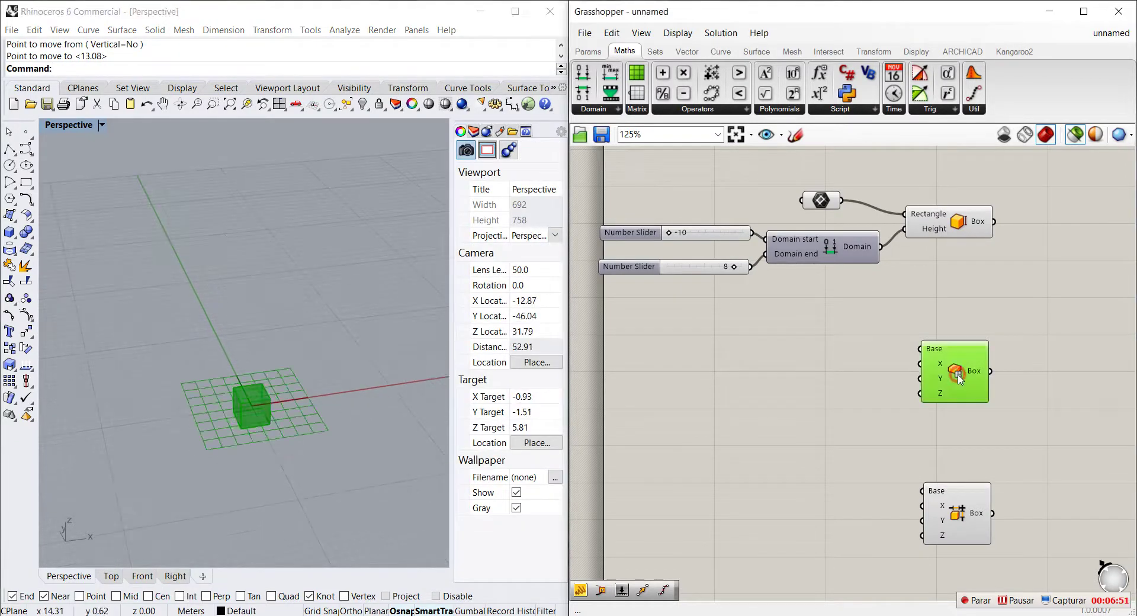
scroll(305, 387, up, 8)
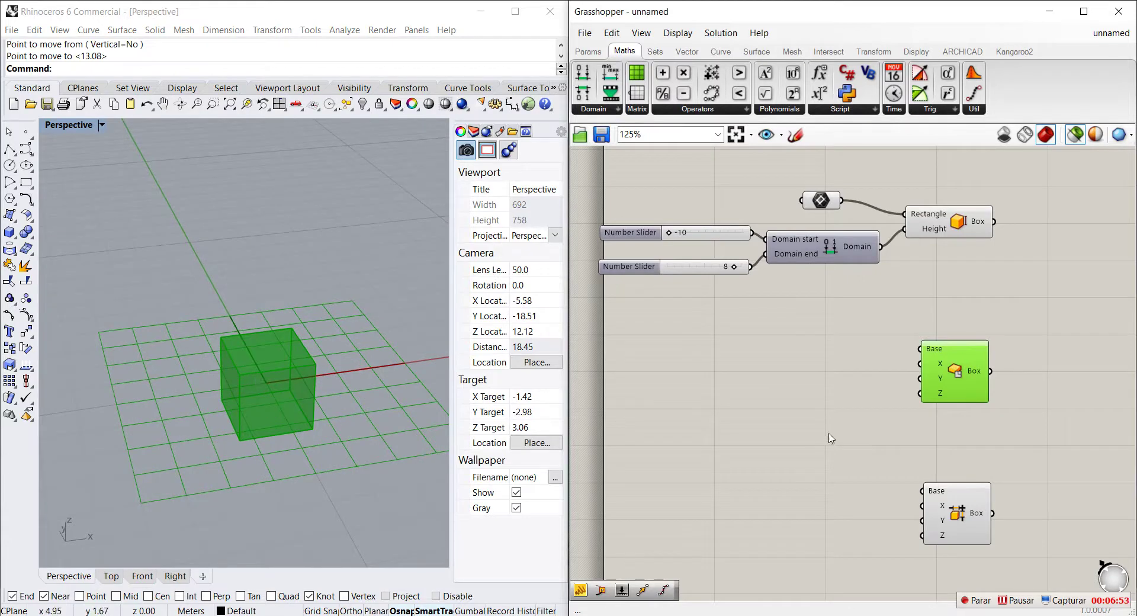
mouse_move(939, 367)
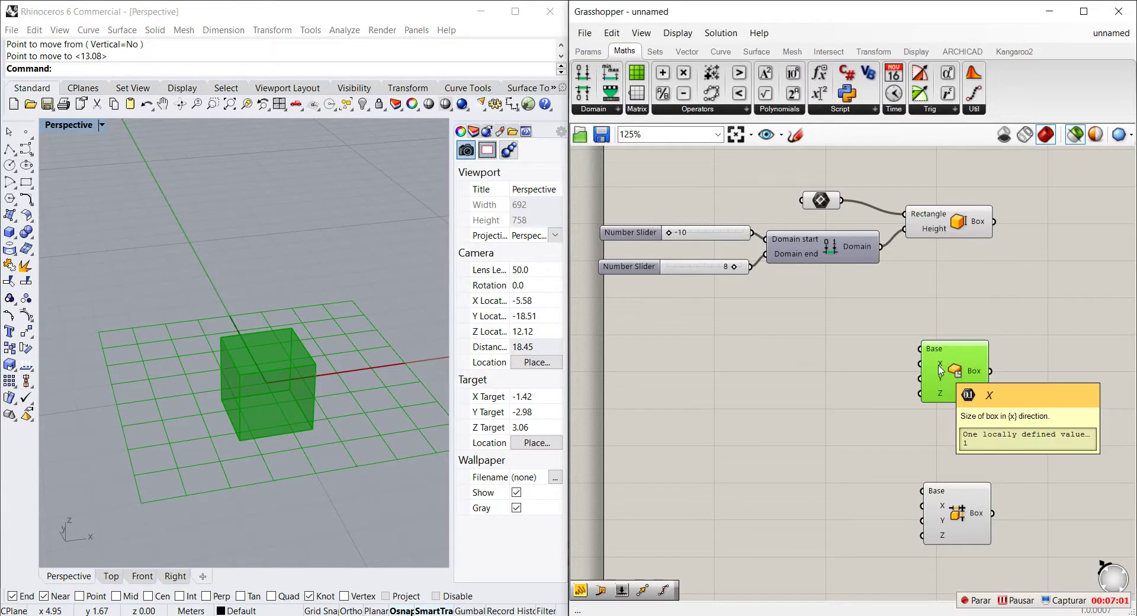
double_click(800, 364)
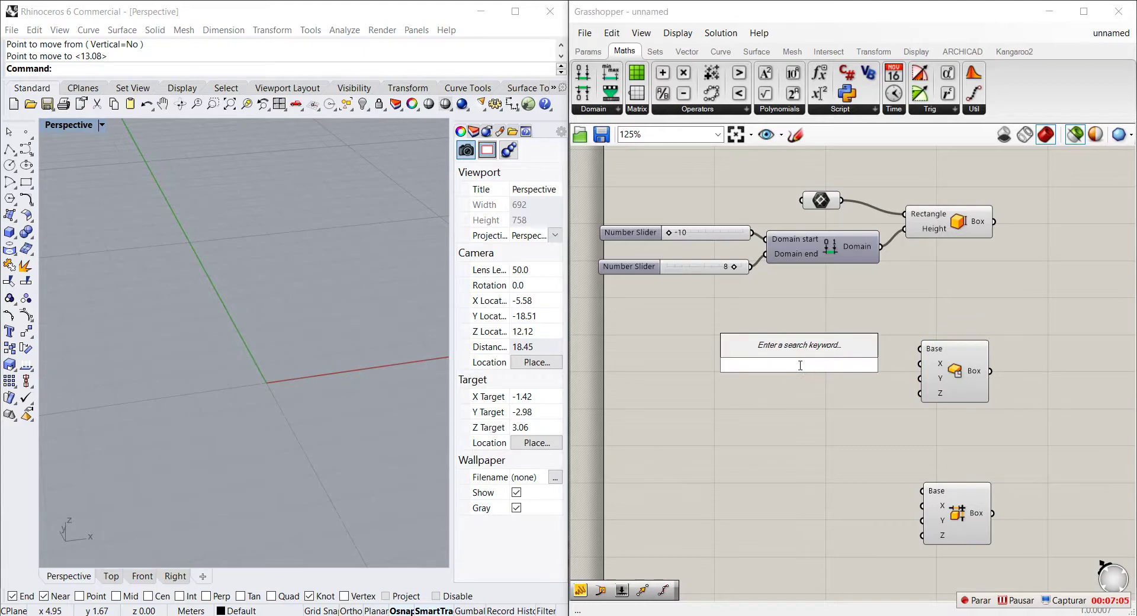
text(n)
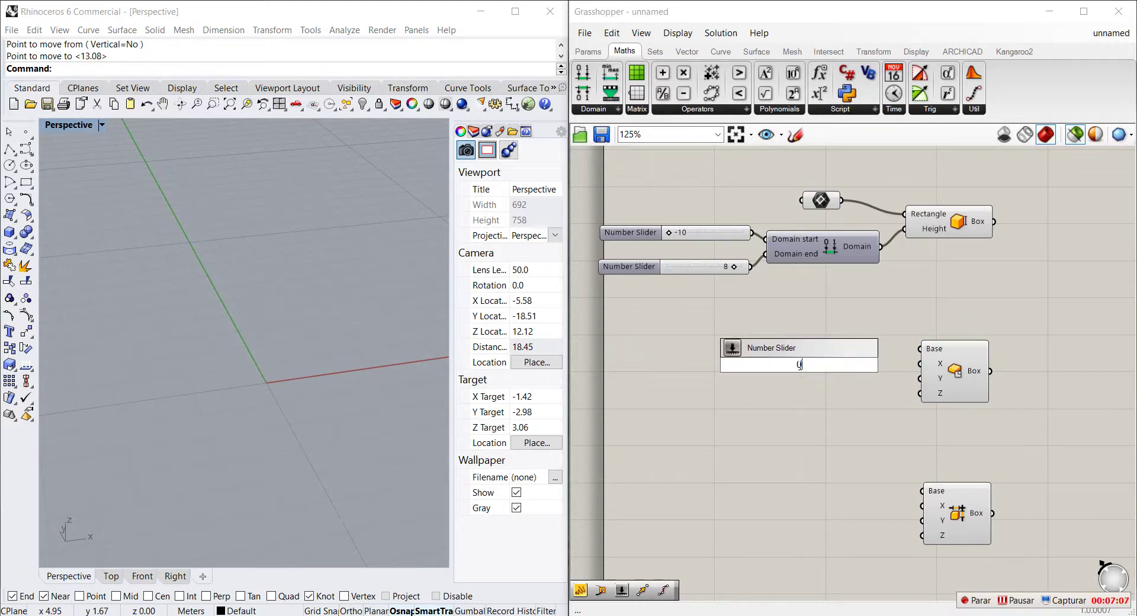
key(Return)
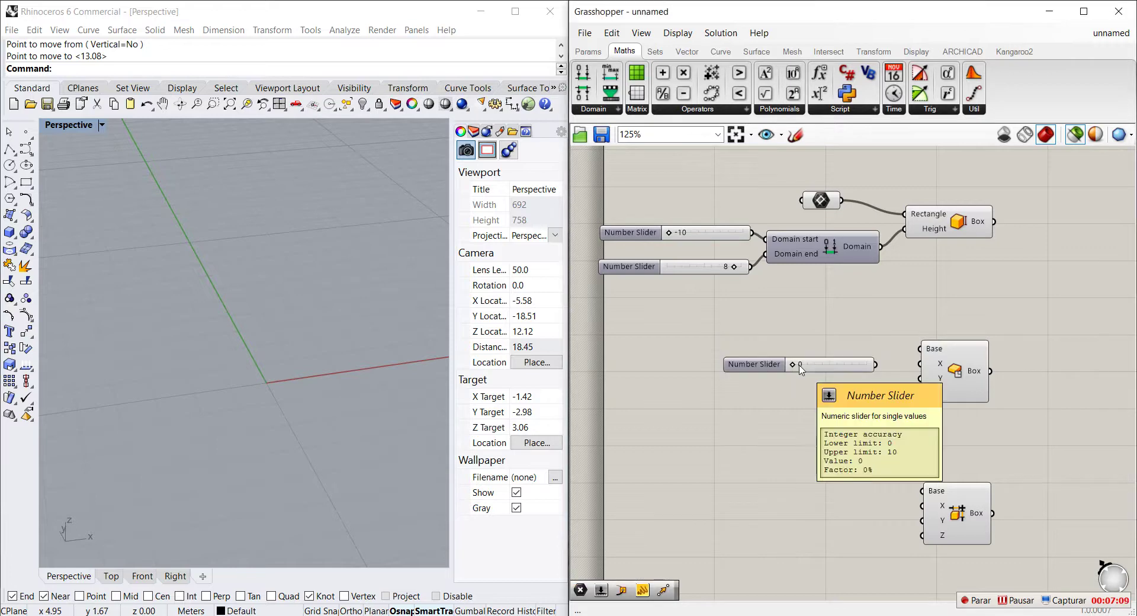
Step: Duplicate the new slider twice below itself and connect the three sliders to the box's X, Y and Z inputs
click(775, 368)
key(ctrl+c)
key(ctrl+v)
drag(766, 379, 763, 415)
key(ctrl+c)
key(ctrl+v)
drag(876, 364, 920, 377)
drag(881, 409, 921, 393)
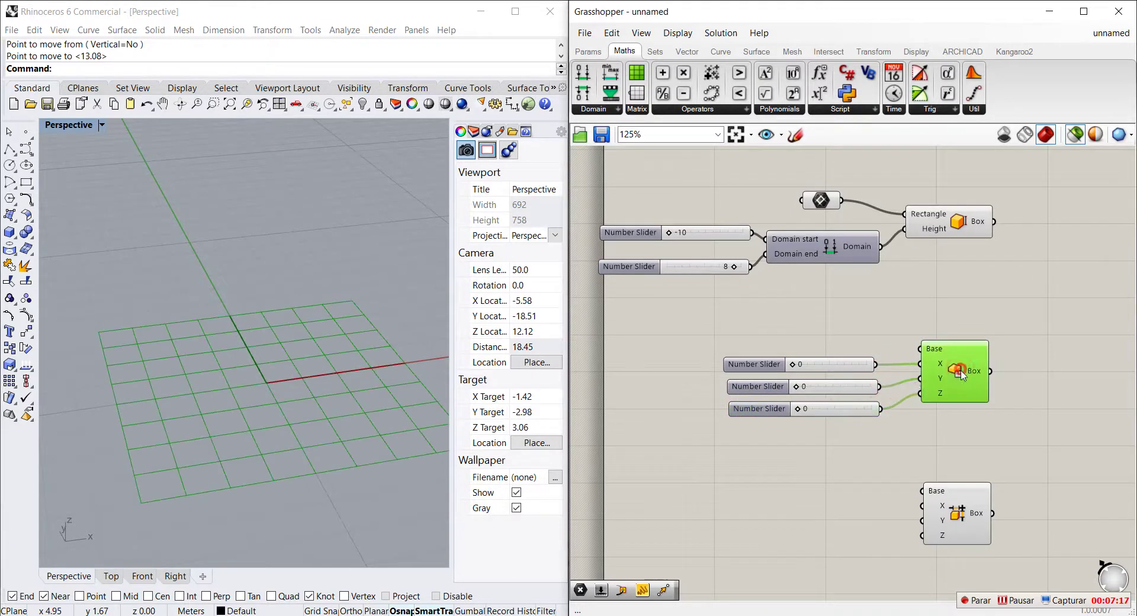
Step: Set the box's X slider to 5, Y slider to 4 and Z slider to 3 while previewing it around the origin
drag(793, 365, 820, 408)
scroll(257, 272, down, 5)
scroll(257, 272, up, 2)
right_drag(209, 333, 297, 293)
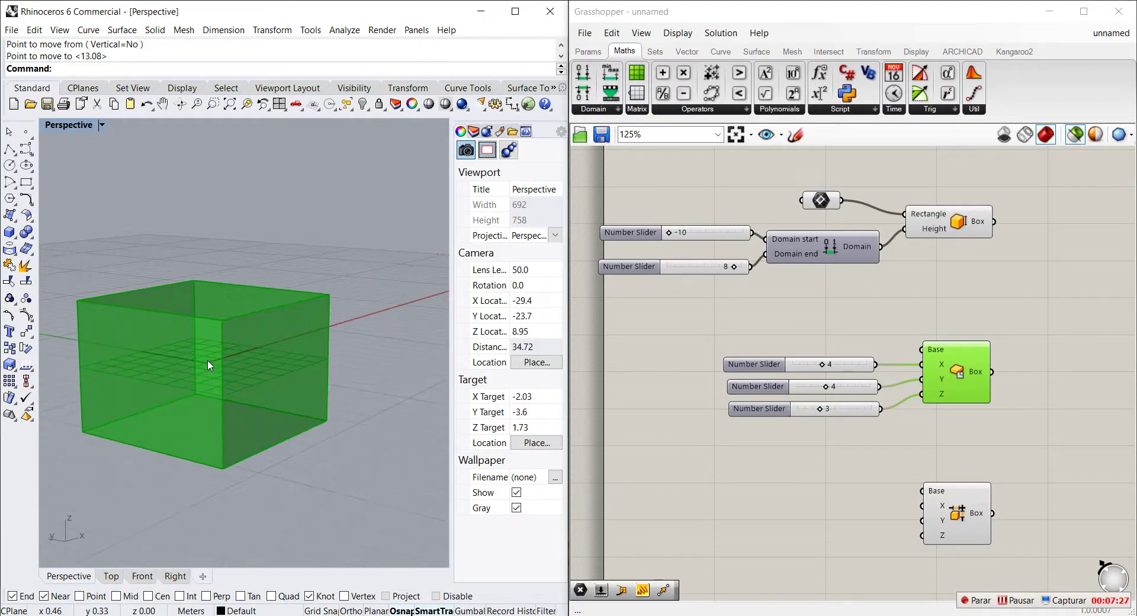
mouse_move(819, 413)
mouse_down()
mouse_move(850, 410)
mouse_move(804, 410)
mouse_move(836, 410)
mouse_move(822, 410)
mouse_up()
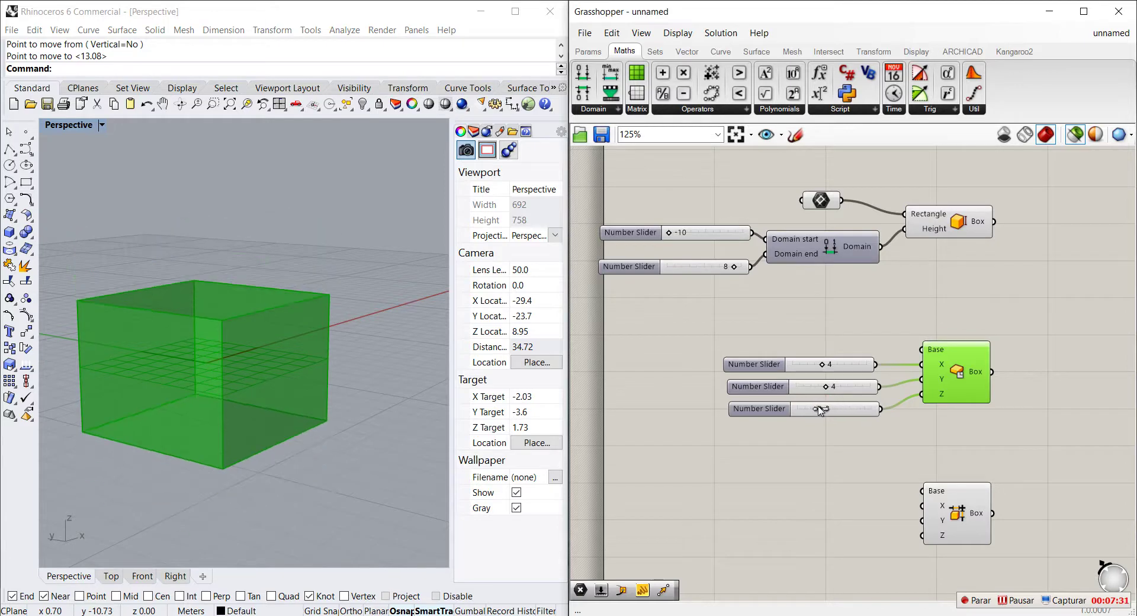
mouse_move(824, 367)
mouse_down()
mouse_move(854, 367)
mouse_move(811, 372)
mouse_move(839, 369)
mouse_up()
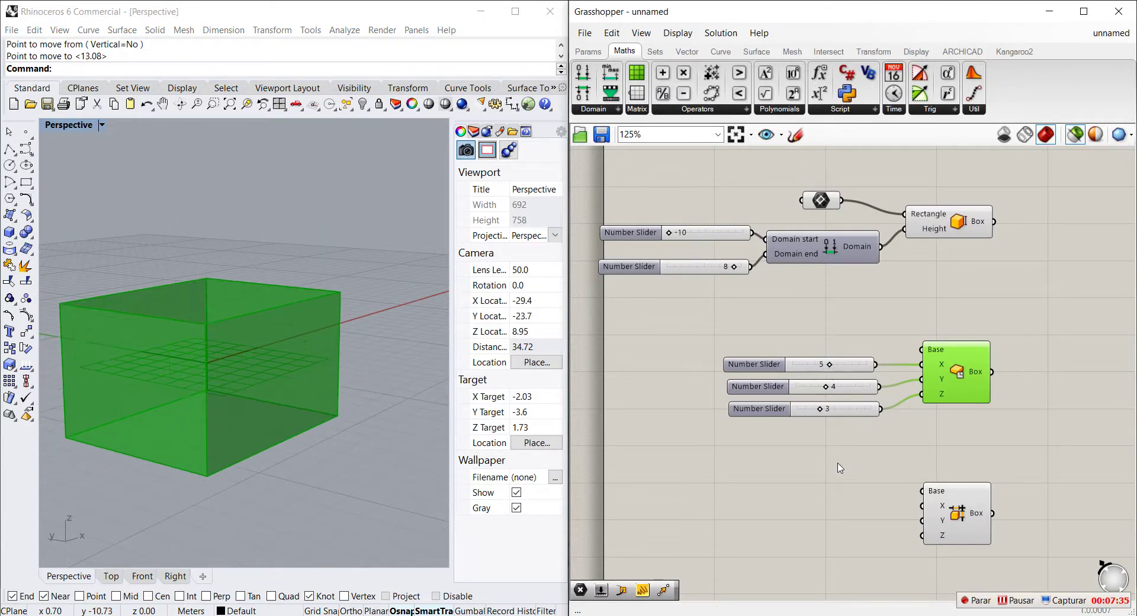
Step: Copy the bounding box's Plane parameter above the three size sliders, connect it to the sized box's Base input, and inspect the box's orientation
scroll(841, 469, down, 4)
scroll(868, 320, up, 2)
click(848, 227)
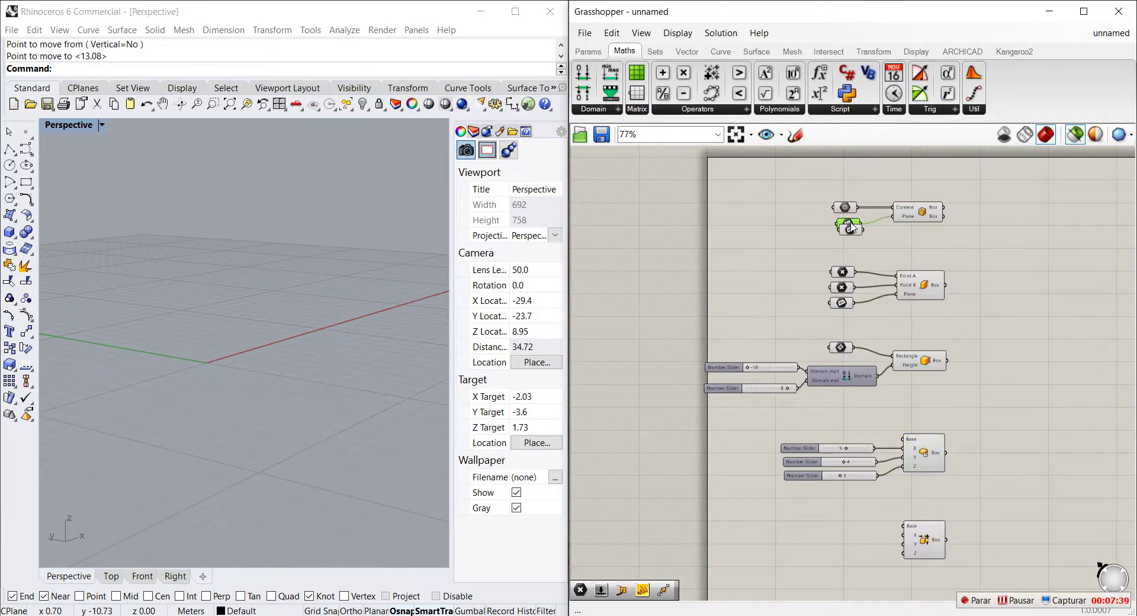
alt+drag(848, 226, 925, 447)
click(925, 447)
scroll(299, 323, down, 10)
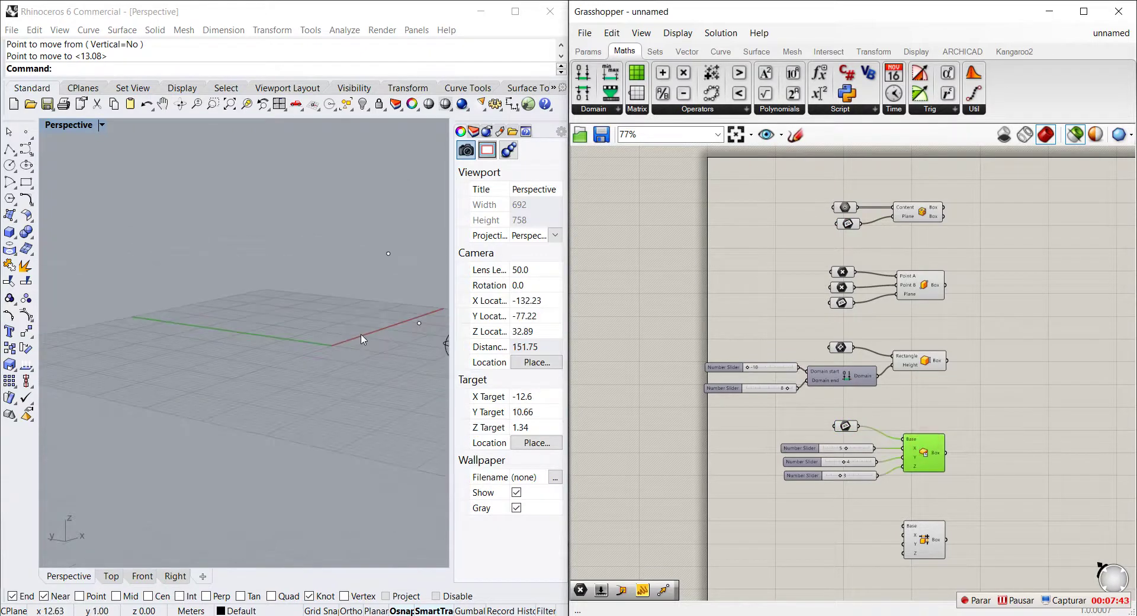
scroll(286, 291, up, 13)
scroll(285, 283, down, 5)
scroll(343, 367, up, 4)
right_drag(354, 389, 4, 369)
right_drag(137, 380, 90, 375)
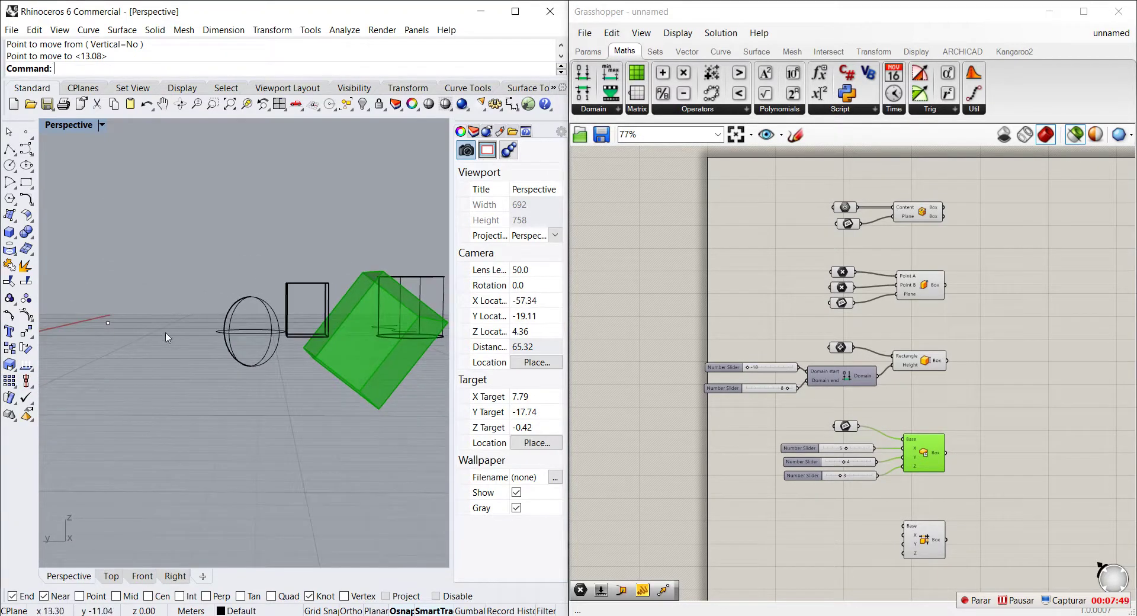
Step: Set the sized box's X slider to 7 and Y slider to 6, and inspect the tilted box around the reference geometry
scroll(181, 337, down, 4)
scroll(286, 332, up, 4)
scroll(845, 480, up, 2)
scroll(846, 485, up, 5)
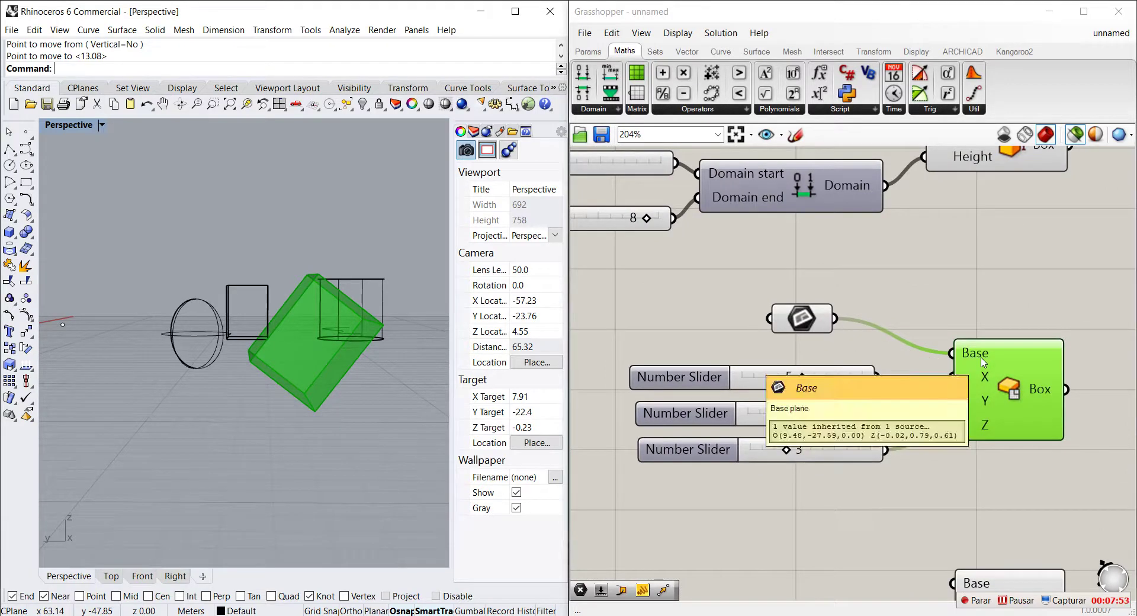
drag(809, 378, 820, 418)
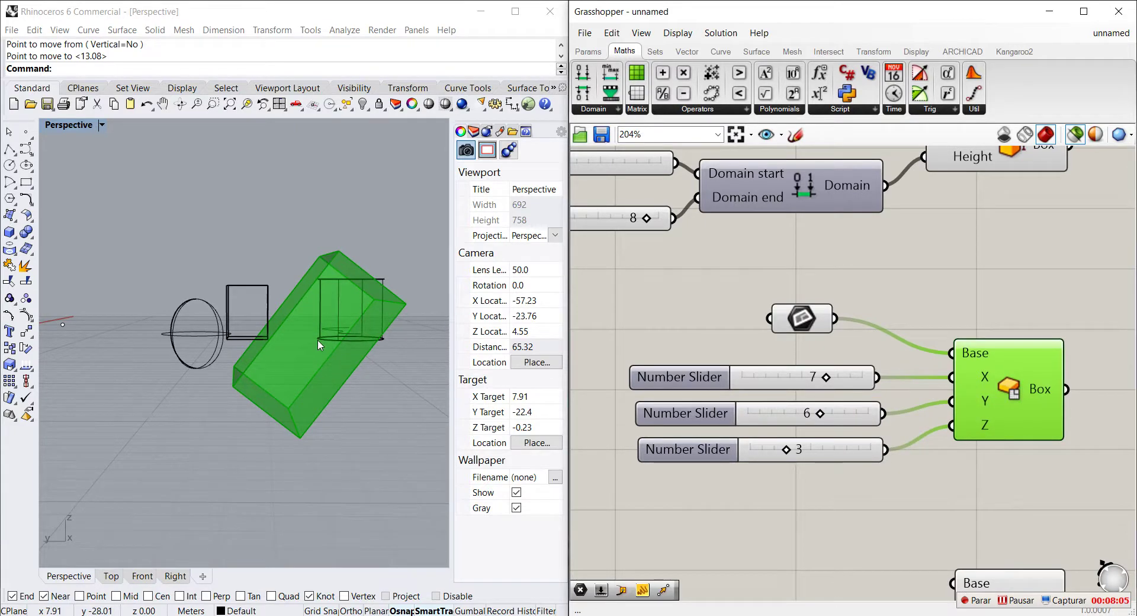
mouse_move(317, 339)
right_down()
mouse_move(308, 347)
mouse_move(332, 349)
mouse_move(320, 354)
right_up()
scroll(322, 356, down, 12)
scroll(243, 449, up, 6)
scroll(257, 364, down, 4)
scroll(838, 302, down, 5)
scroll(839, 305, up, 2)
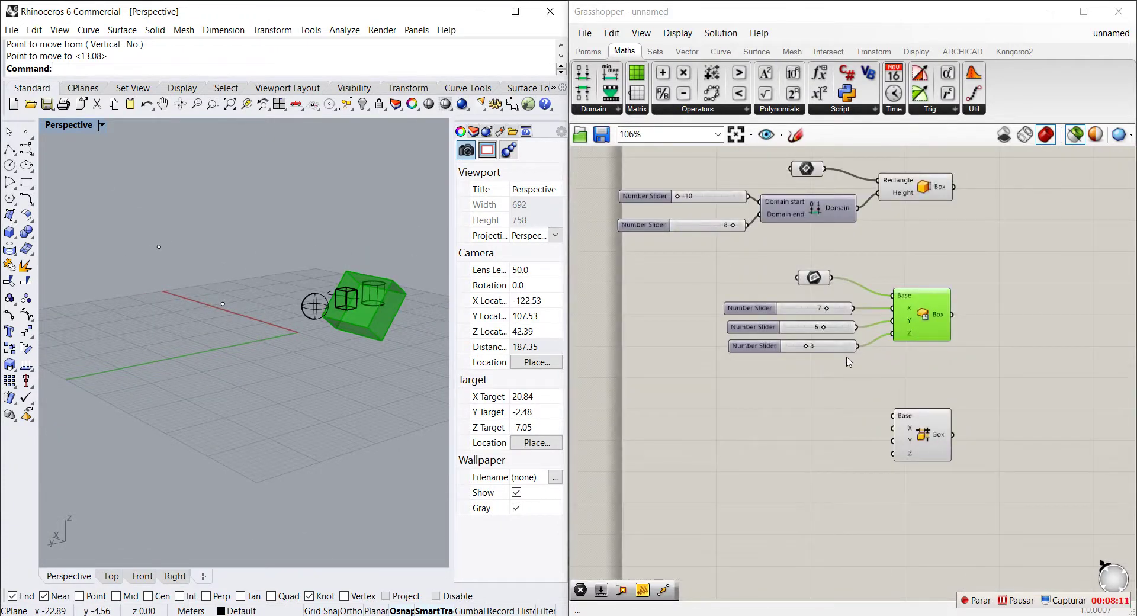
Step: Clear the sized box's preview, nudge the Domain Box component slightly lower, and read its description
scroll(927, 461, up, 6)
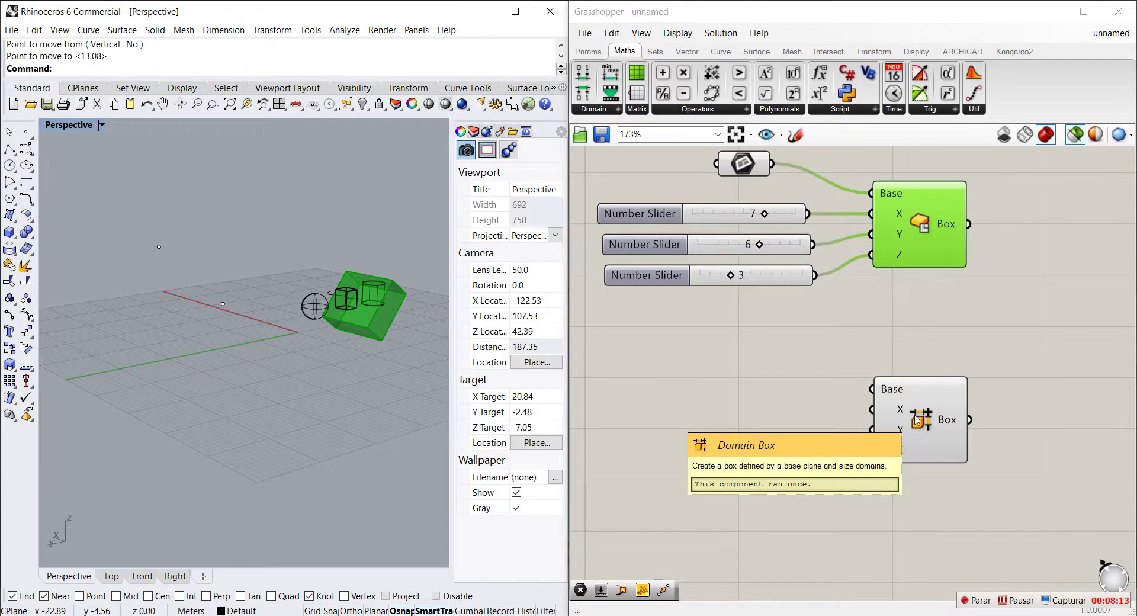
click(843, 322)
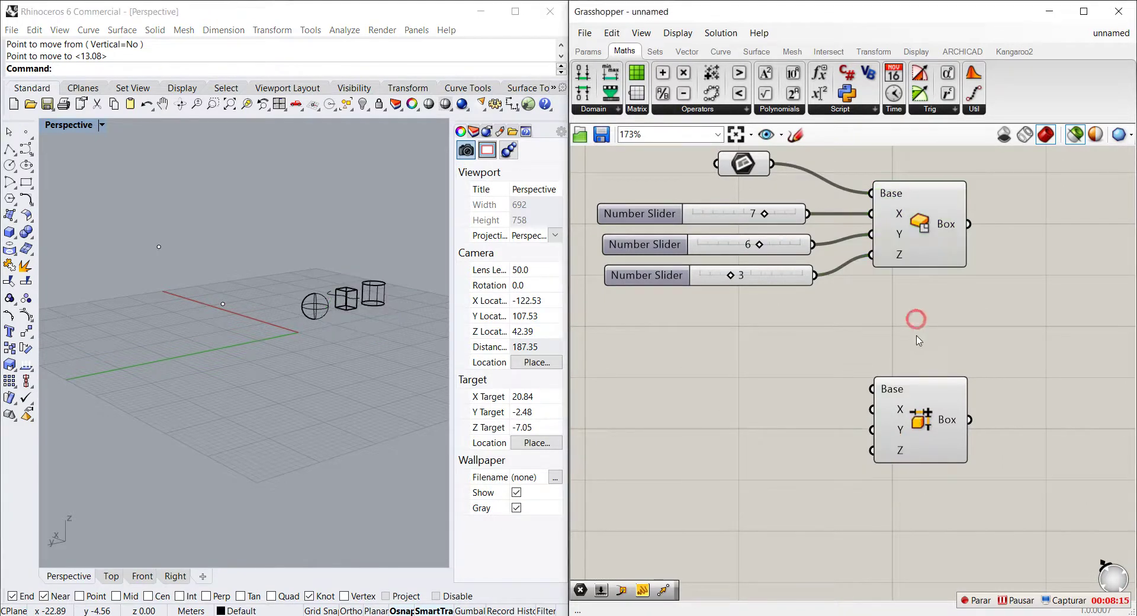
drag(925, 402, 922, 413)
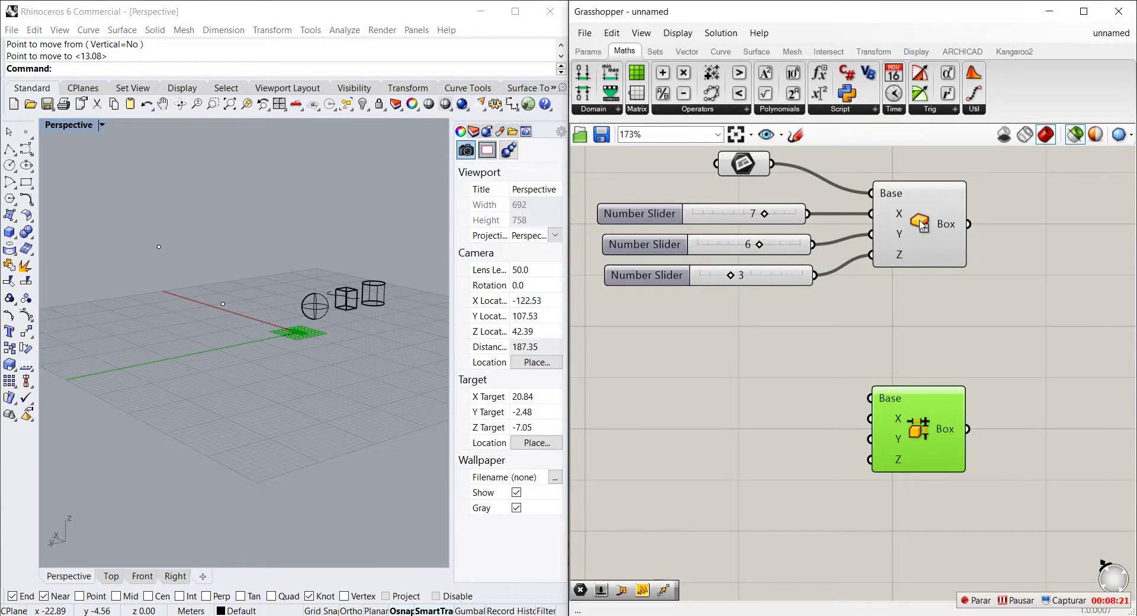
click(838, 325)
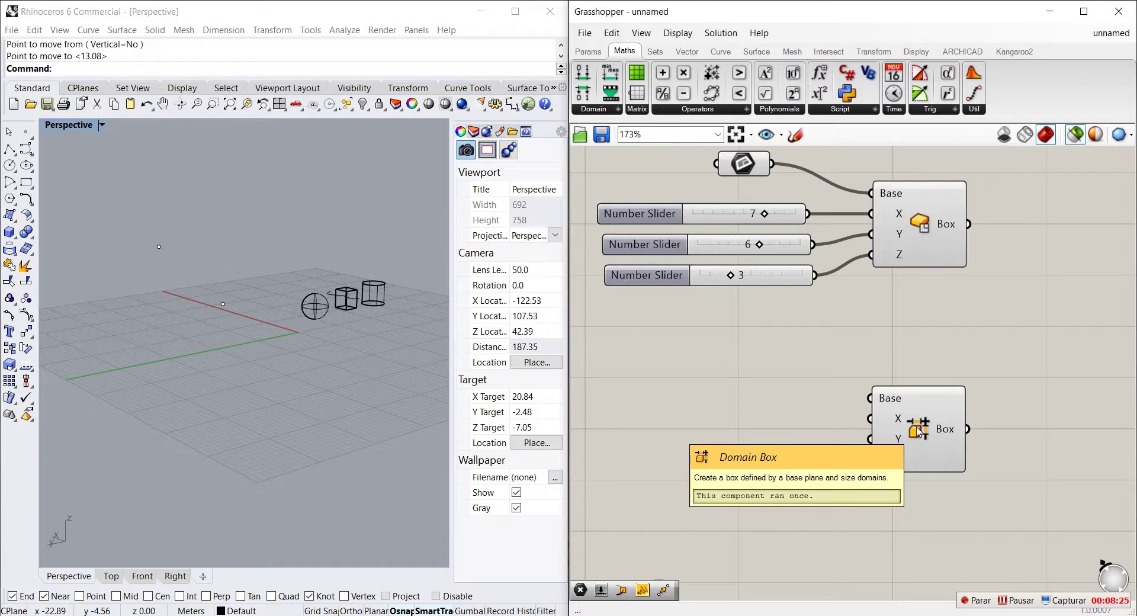
mouse_move(902, 426)
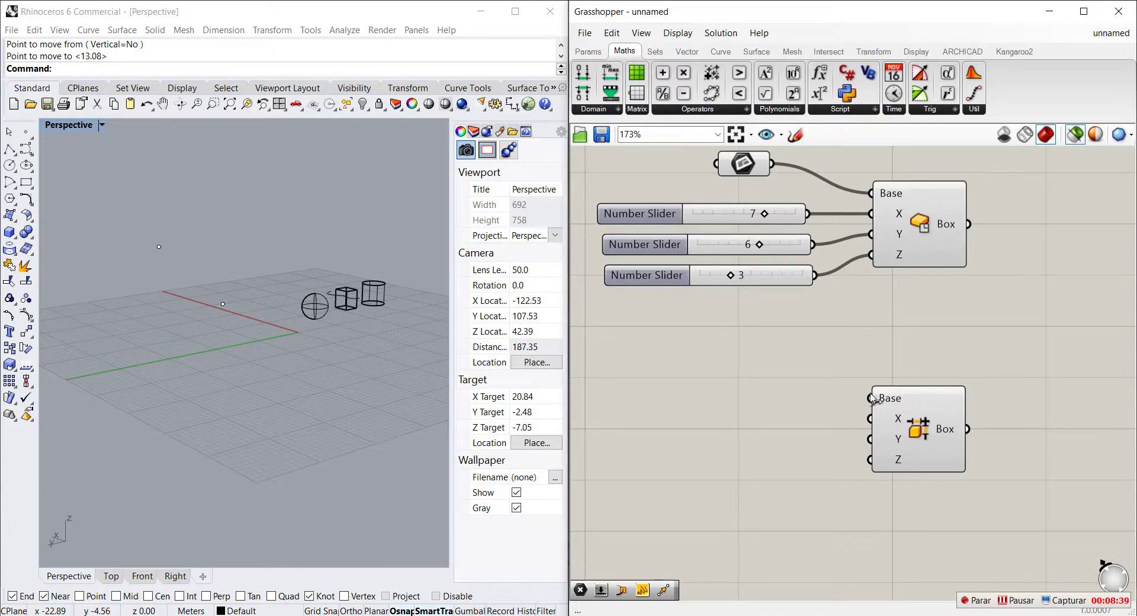
Step: Preview the Domain Box's default box at the origin, check its Base input, and move the component a little lower on the canvas
click(922, 439)
scroll(247, 333, up, 5)
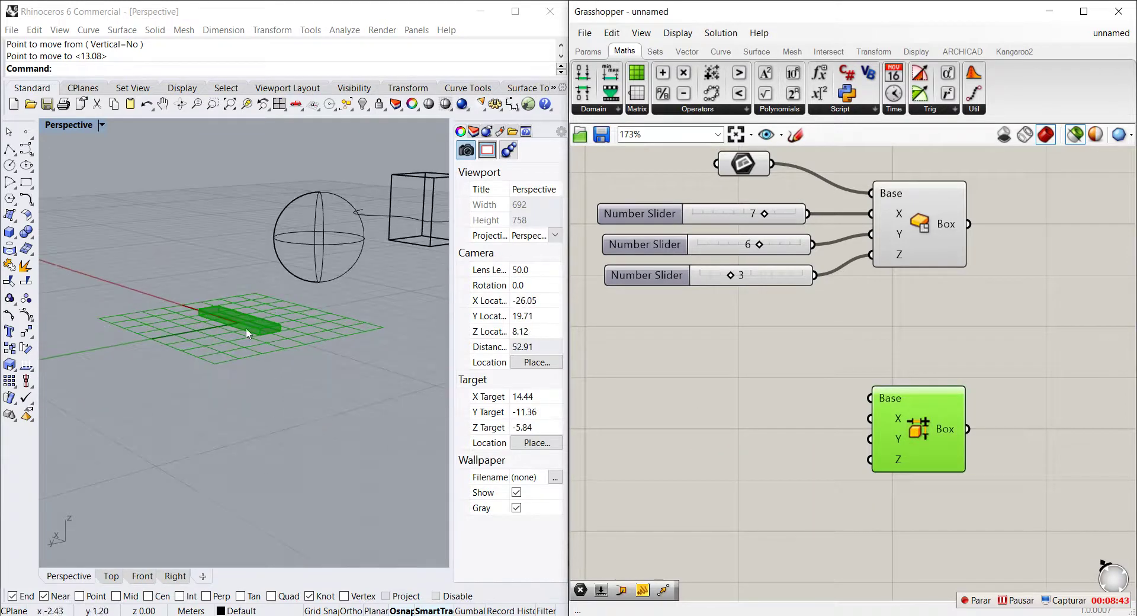
scroll(247, 332, up, 5)
scroll(238, 353, down, 6)
scroll(238, 353, up, 3)
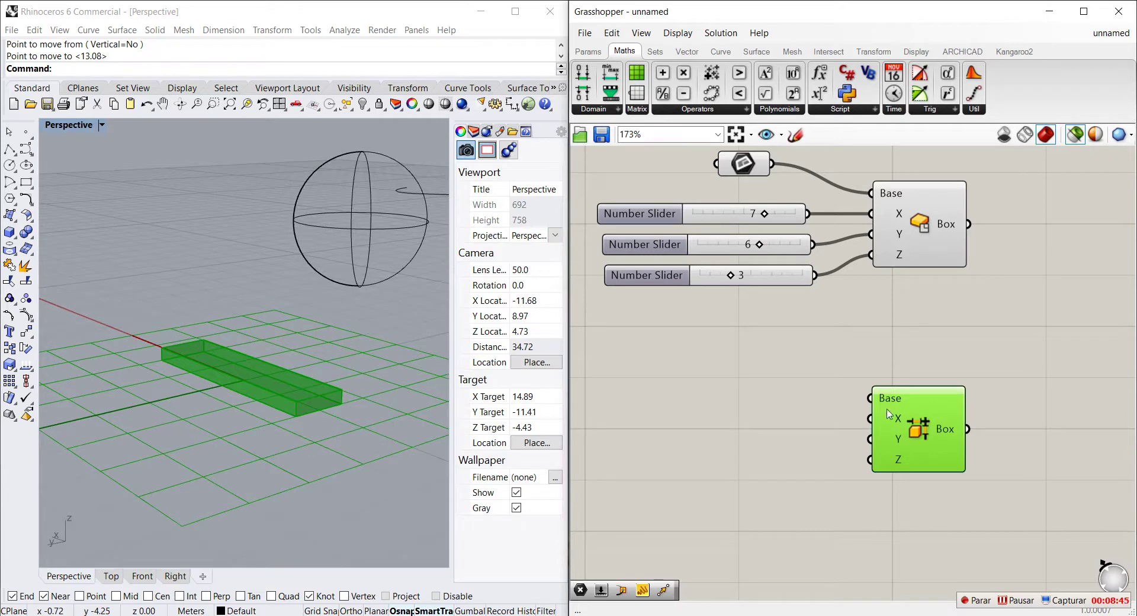
mouse_move(891, 424)
mouse_move(888, 398)
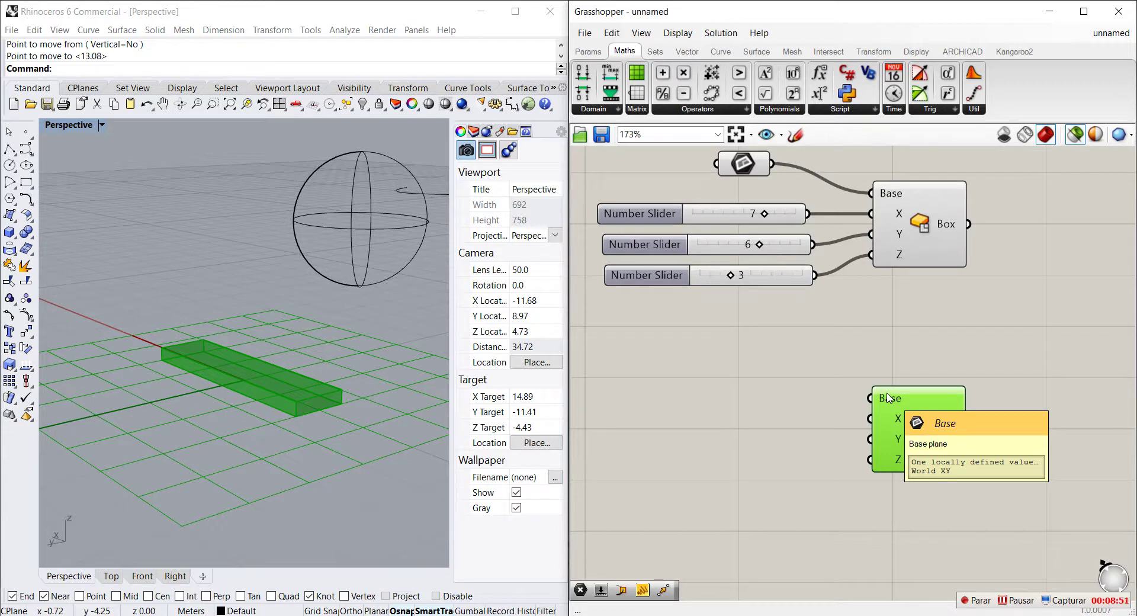
drag(917, 421, 923, 445)
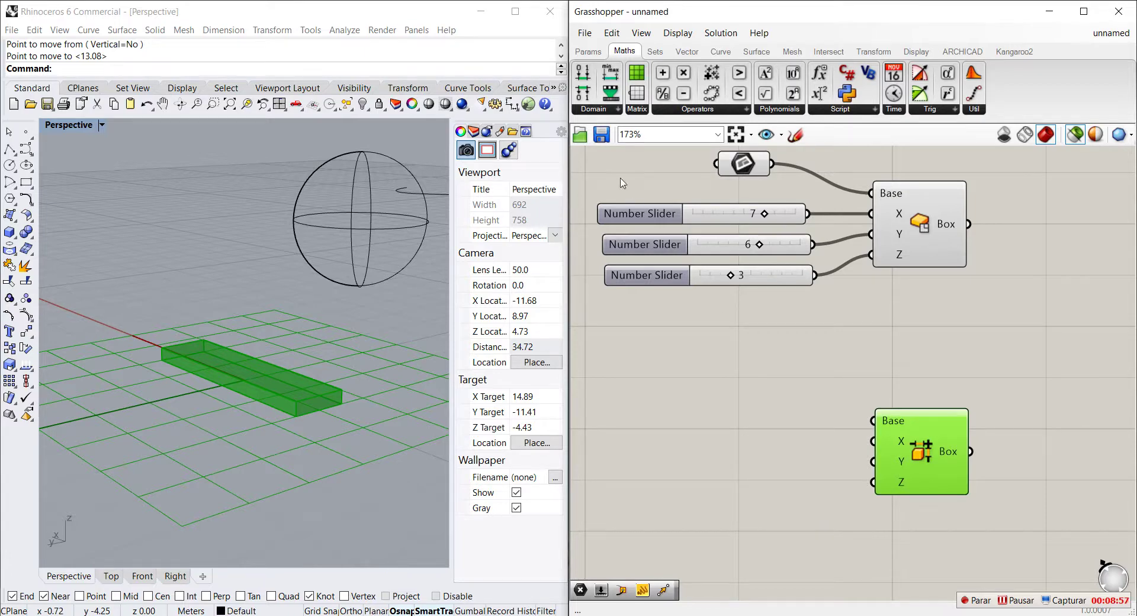
right_drag(308, 367, 279, 370)
scroll(279, 369, down, 4)
shift+right_drag(171, 363, 163, 339)
scroll(220, 363, up, 4)
scroll(273, 340, down, 14)
scroll(165, 342, up, 10)
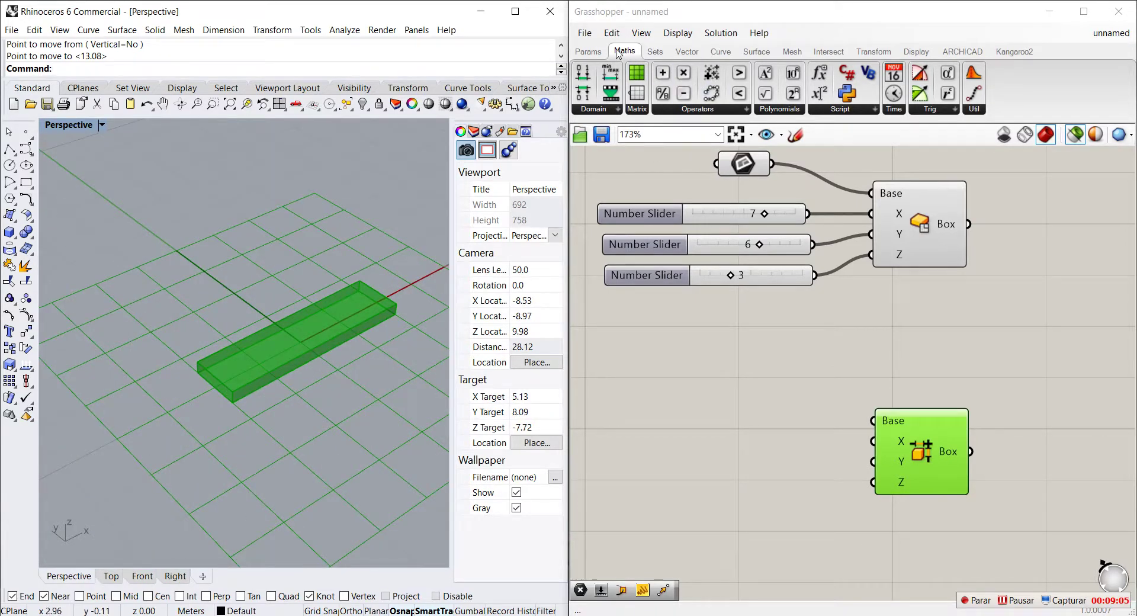
Step: Add a Construct Domain component beside the Domain Box and duplicate it to make a vertical stack of three
drag(600, 69, 773, 552)
click(768, 447)
key(ctrl+v)
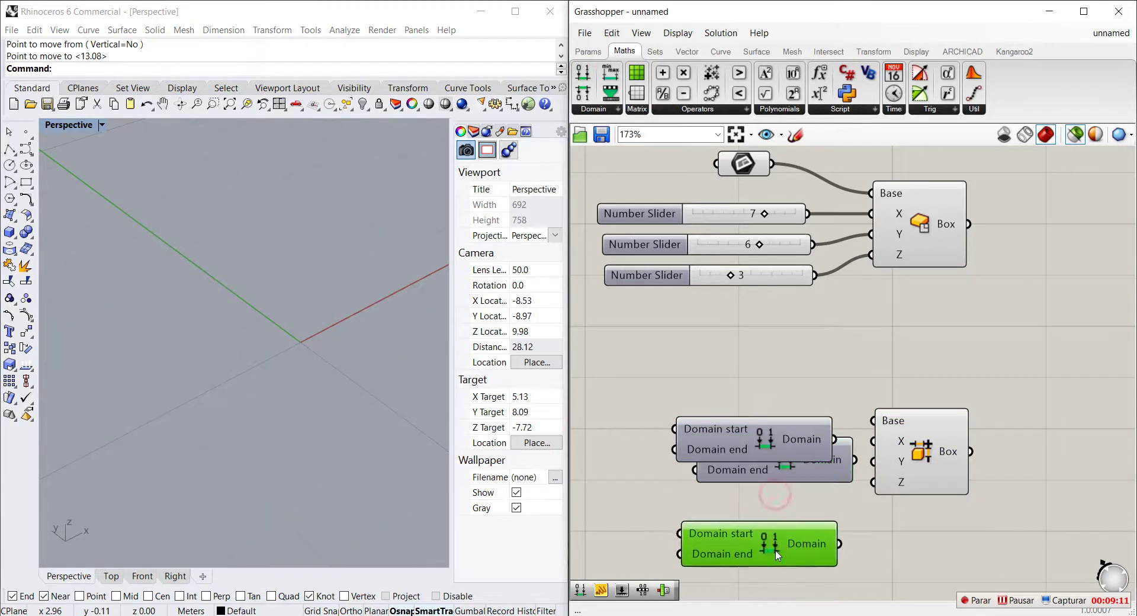
mouse_move(773, 476)
alt+mouse_down()
mouse_move(755, 509)
mouse_move(772, 492)
alt+mouse_up()
click(782, 550)
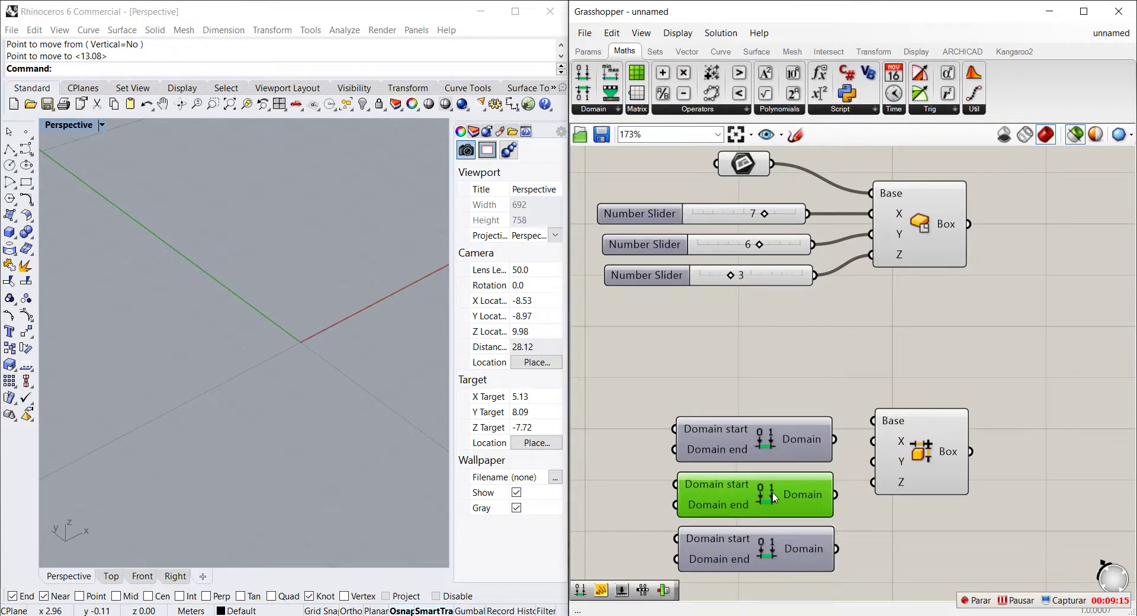
Step: Connect the three Construct Domain outputs to the Domain Box's X, Y and Z inputs and reposition the domain group beside it
drag(835, 439, 873, 442)
drag(835, 495, 873, 462)
drag(837, 549, 874, 483)
scroll(987, 365, down, 3)
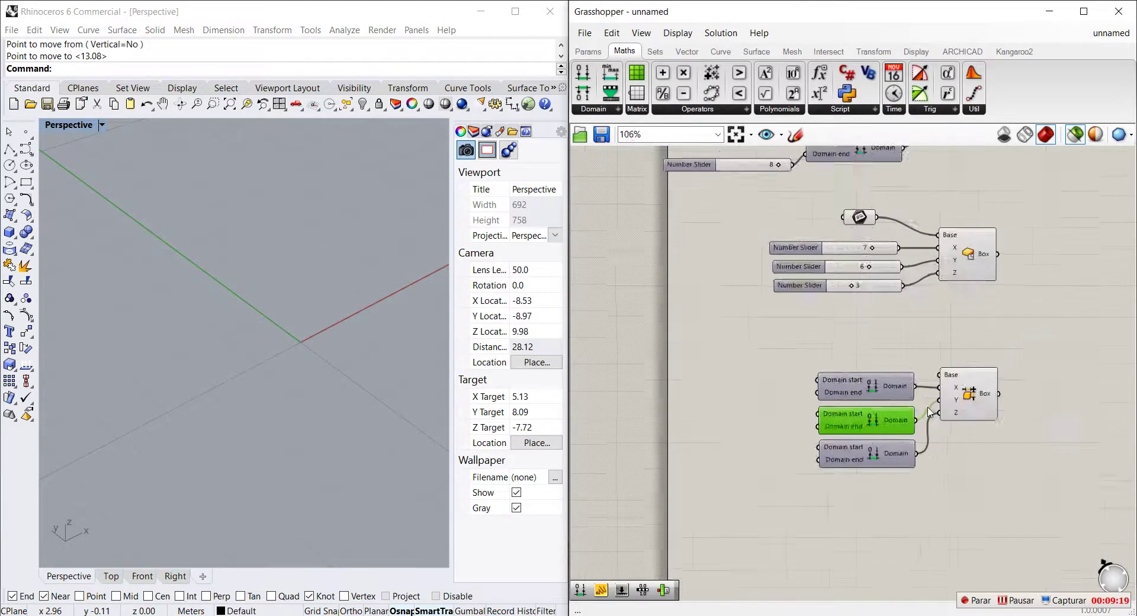
scroll(915, 410, up, 2)
drag(1047, 510, 821, 320)
drag(821, 372, 868, 355)
click(947, 493)
click(1035, 382)
Step: Create a number slider from -10 to 10, connect it to the first domain's start, and duplicate it just below
click(756, 189)
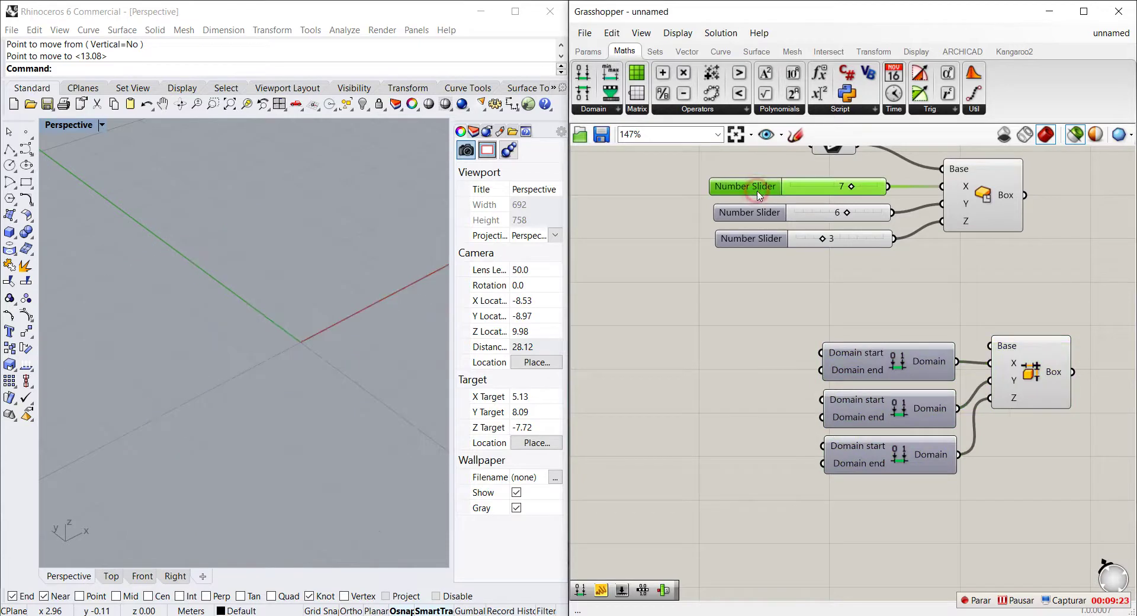
click(720, 337)
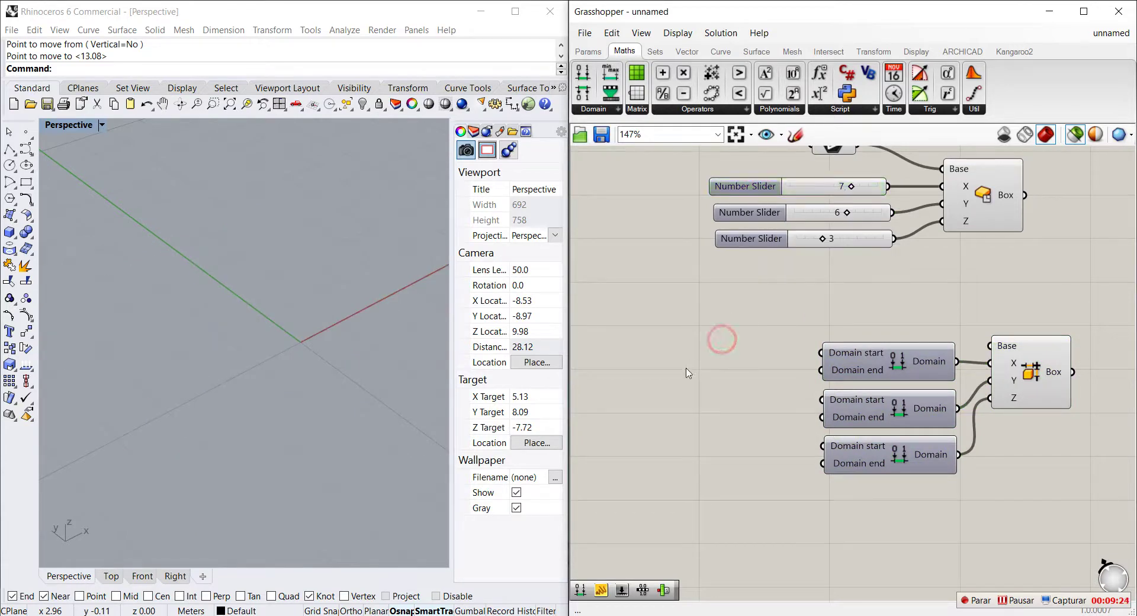
double_click(704, 344)
text(-10<10)
key(Return)
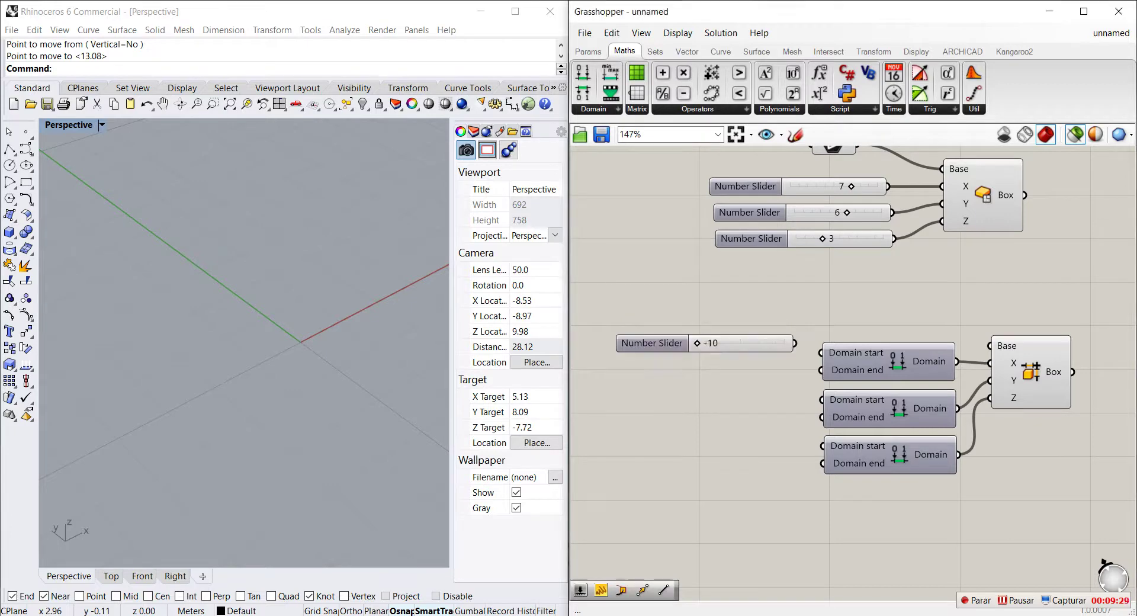
drag(797, 345, 810, 359)
drag(678, 351, 667, 392)
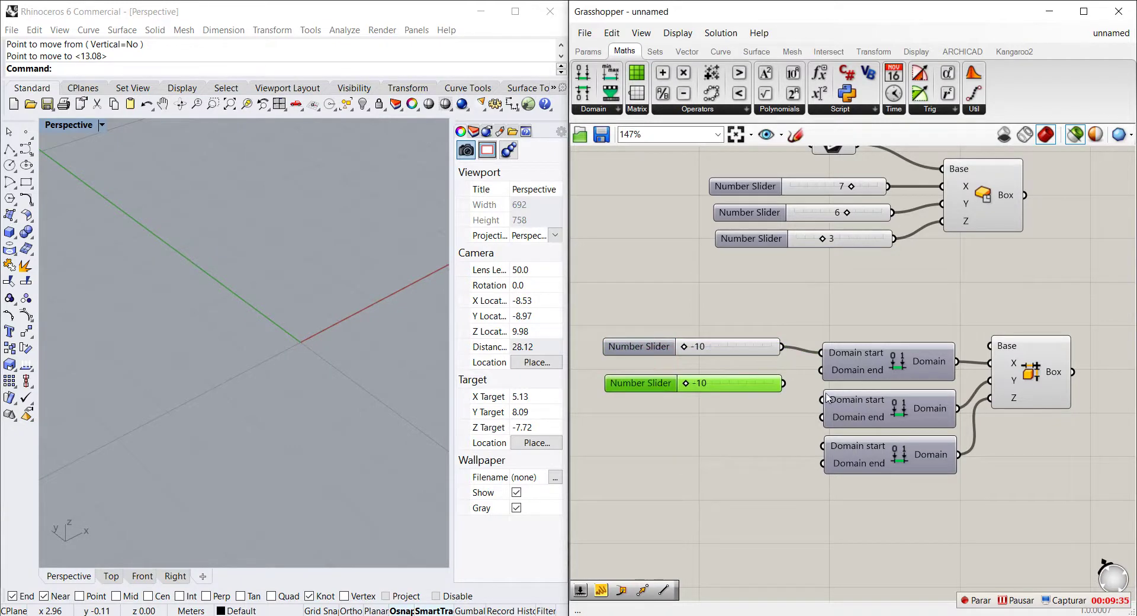
Step: Connect the second slider to the first domain's end, then duplicate the slider pair for the other two domains' start and end inputs
drag(752, 491, 658, 317)
alt+drag(720, 342, 822, 401)
drag(778, 459, 822, 417)
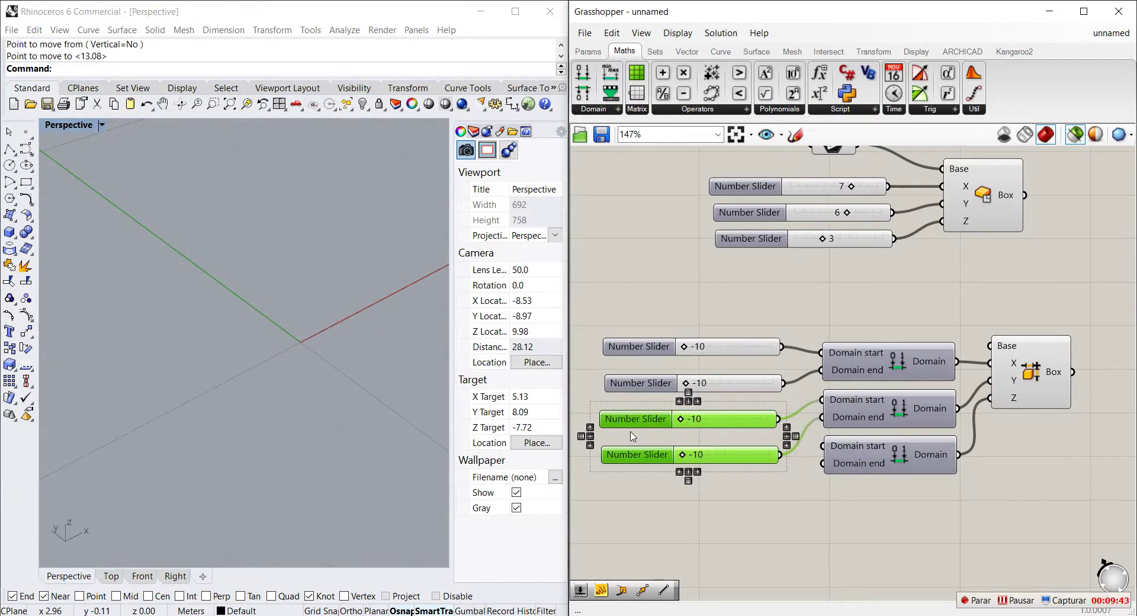
alt+drag(659, 418, 658, 494)
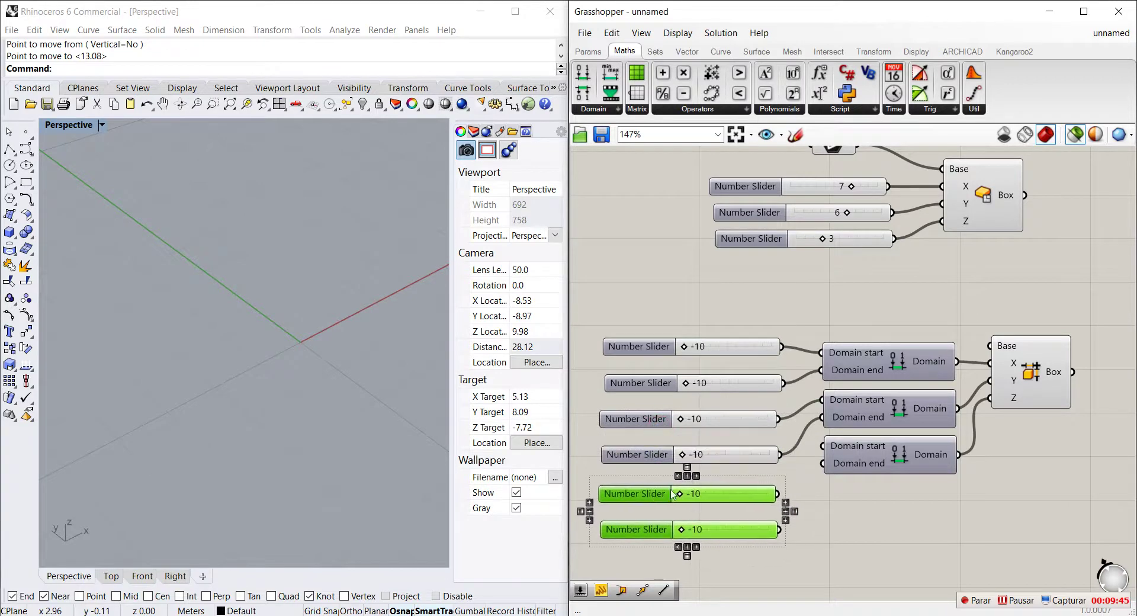
drag(778, 494, 823, 447)
drag(780, 529, 824, 463)
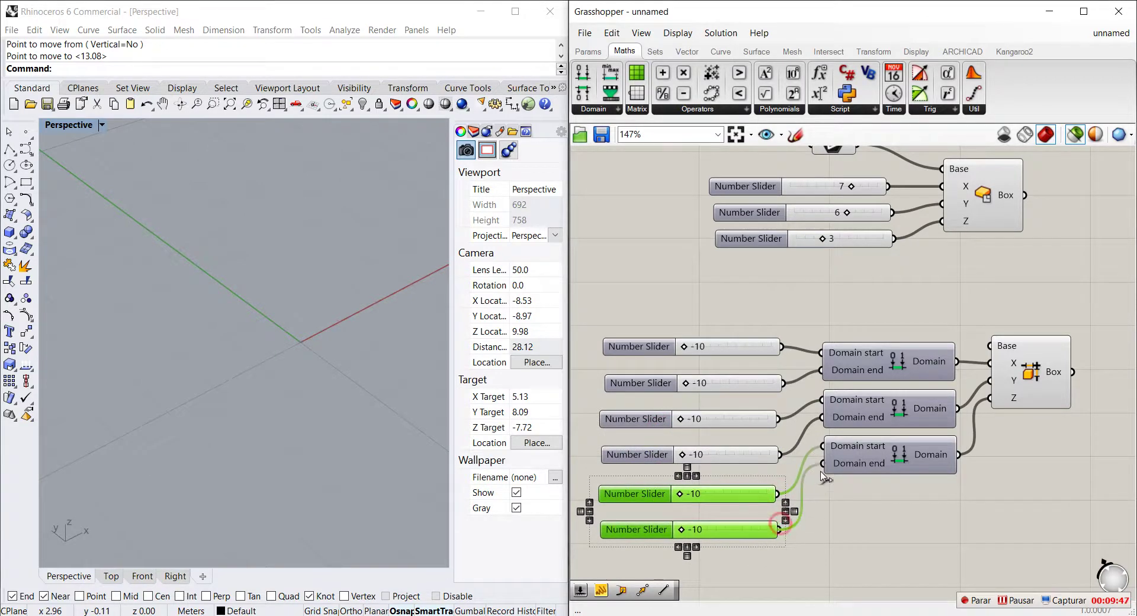
Step: Preview the Domain Box, set all three Domain end sliders to 10, and bring the whole box into view
click(1023, 379)
scroll(936, 344, down, 3)
scroll(823, 392, up, 3)
scroll(841, 394, down, 1)
drag(704, 366, 780, 368)
drag(703, 426, 776, 437)
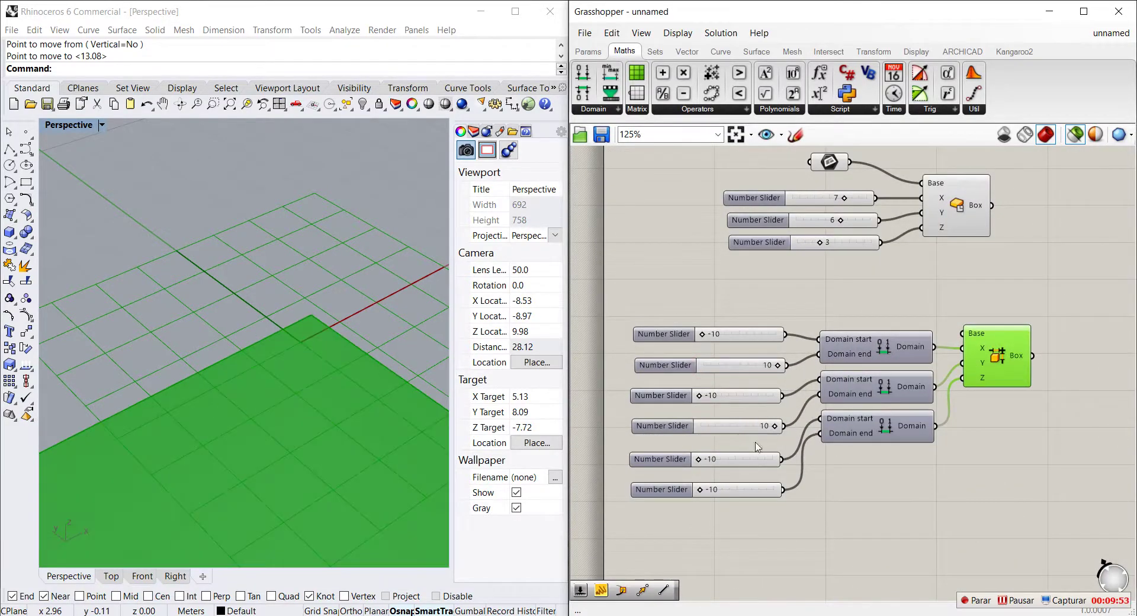
drag(711, 496, 784, 498)
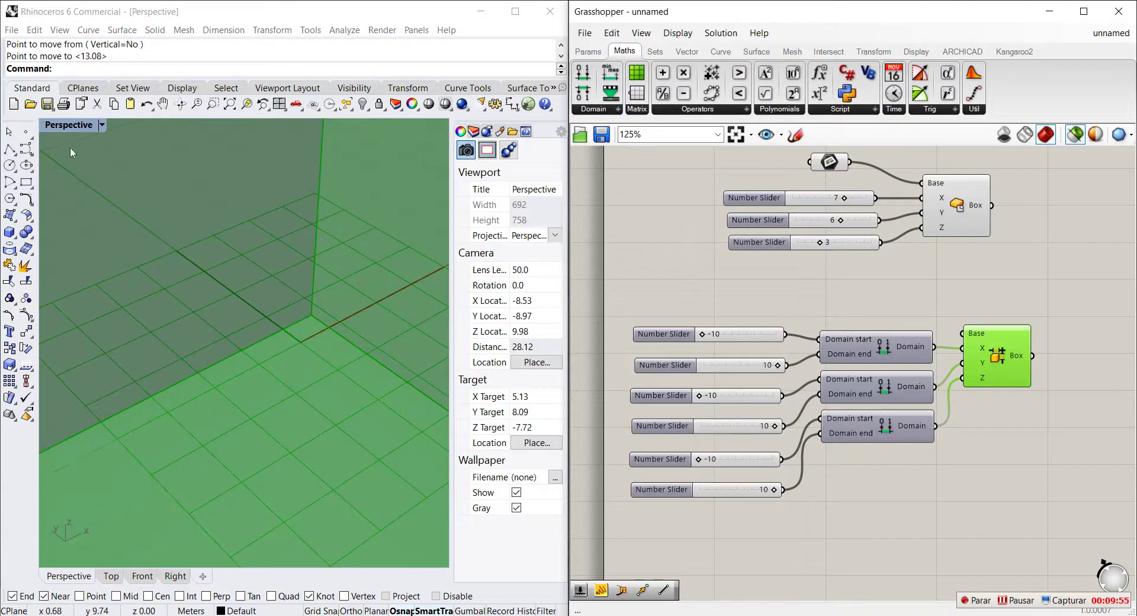
scroll(320, 351, down, 10)
scroll(319, 347, down, 8)
scroll(225, 240, up, 10)
right_drag(327, 419, 354, 353)
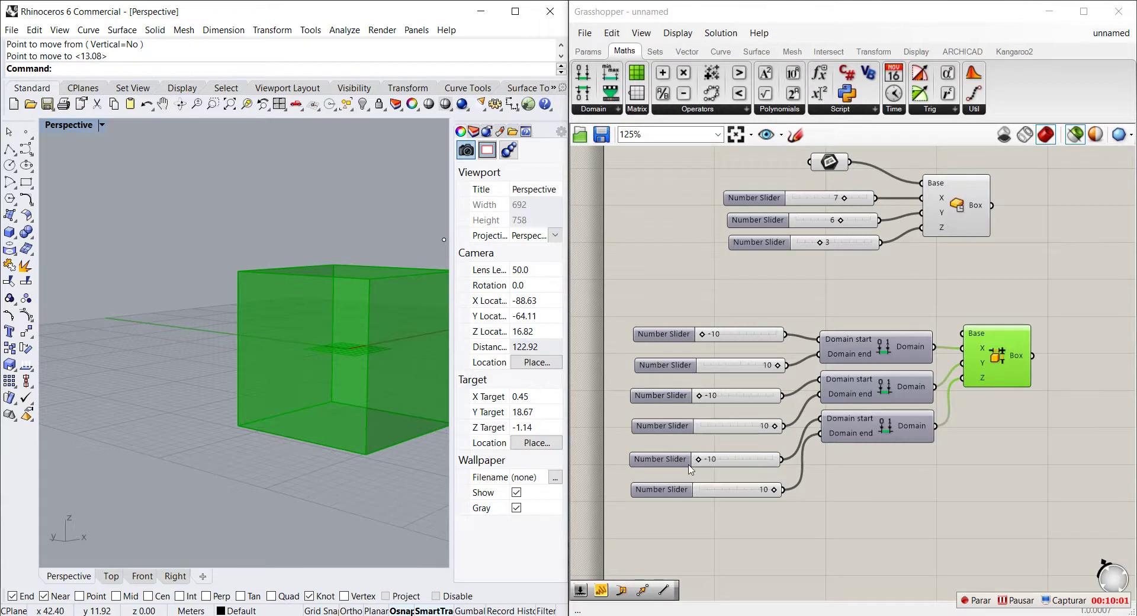
Step: Try different Z domain end values, ending at 7, and set the Z domain start slider to -6
scroll(691, 469, up, 1)
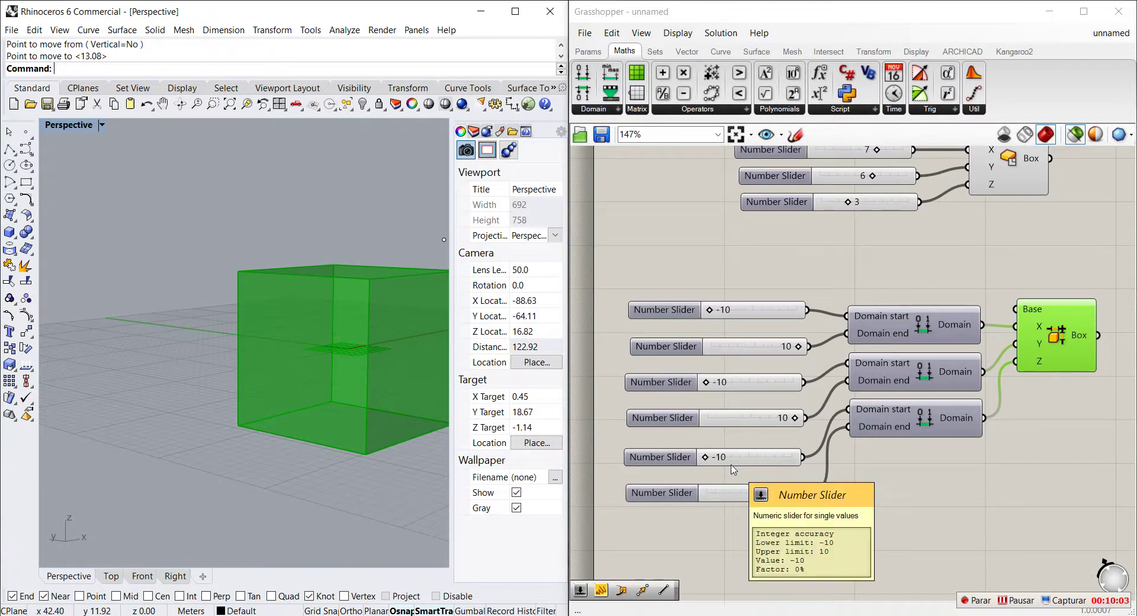
scroll(274, 311, down, 2)
scroll(318, 322, up, 4)
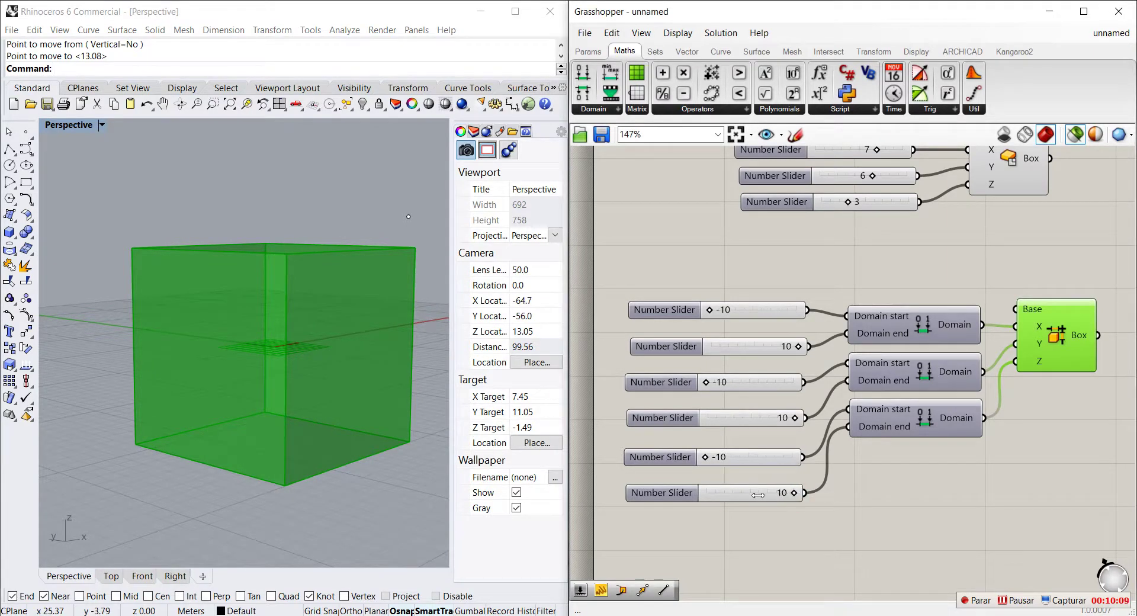
drag(776, 495, 737, 494)
right_drag(334, 399, 364, 385)
drag(738, 493, 778, 496)
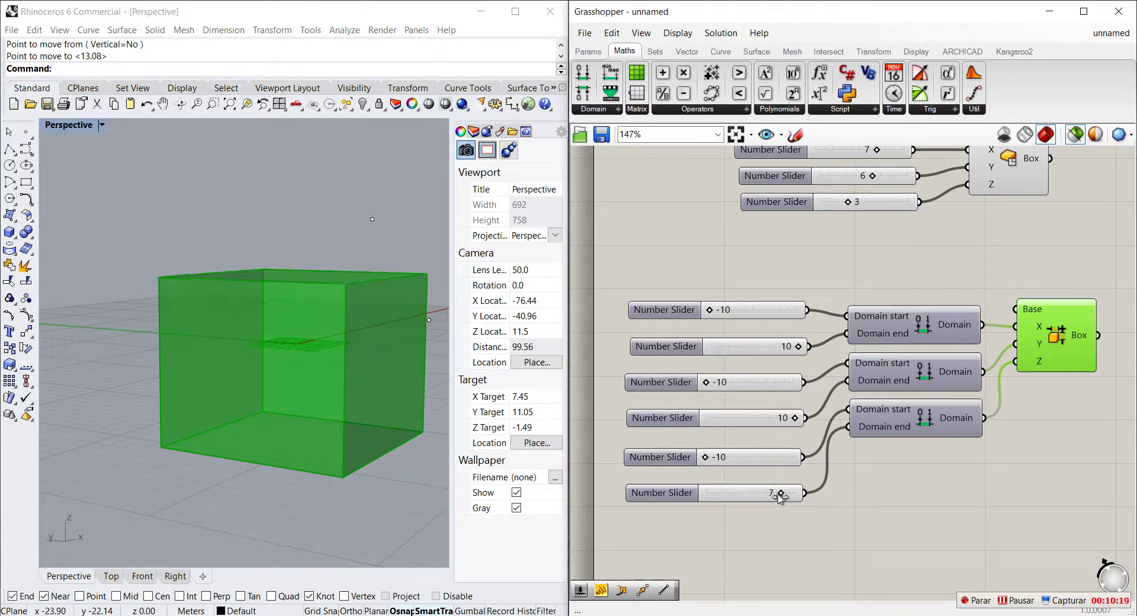
mouse_move(707, 458)
mouse_down()
mouse_move(758, 455)
mouse_move(725, 454)
mouse_up()
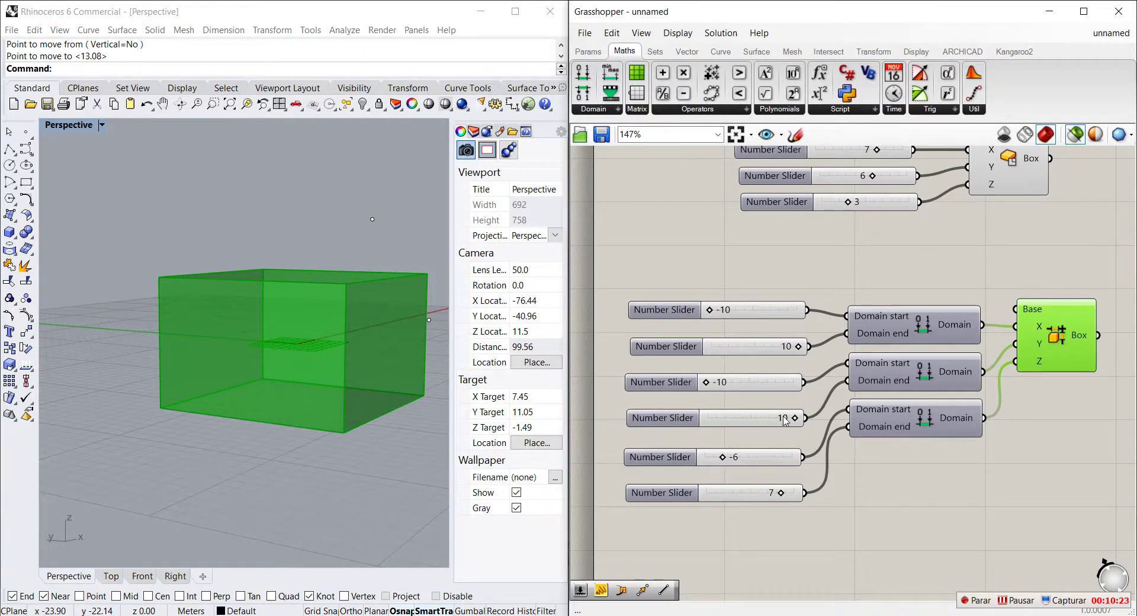
Step: Set the Y domain's end slider to -4 and the X domain's end slider to 3 while inspecting the resized box
drag(790, 419, 738, 417)
right_drag(288, 351, 305, 382)
drag(799, 349, 768, 350)
mouse_move(710, 312)
mouse_down()
mouse_move(740, 311)
mouse_move(712, 312)
mouse_up()
scroll(710, 314, down, 6)
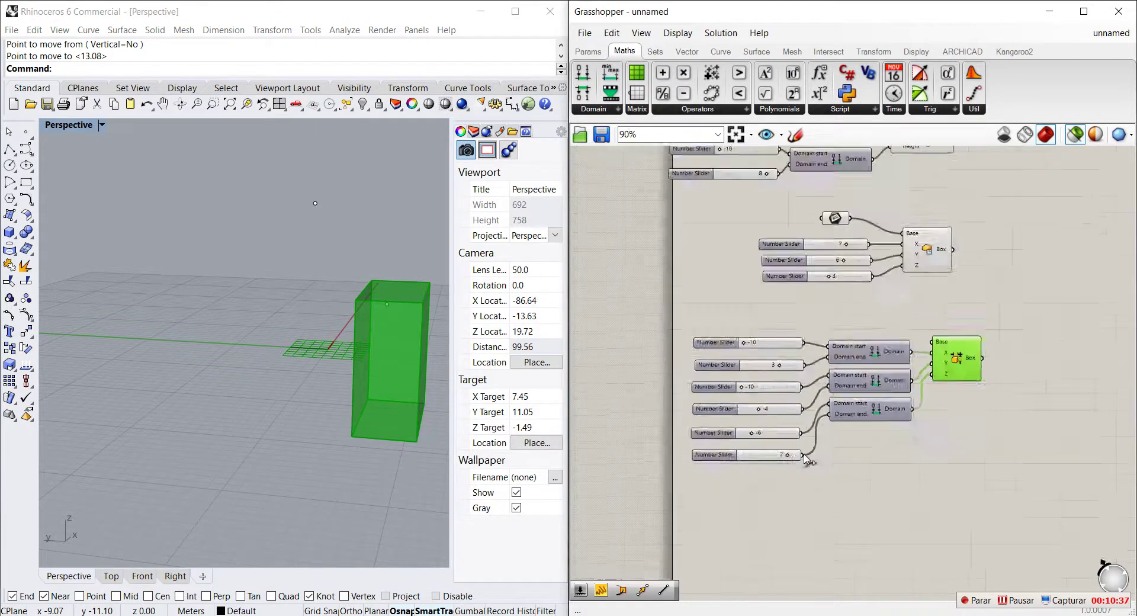
right_drag(355, 375, 264, 385)
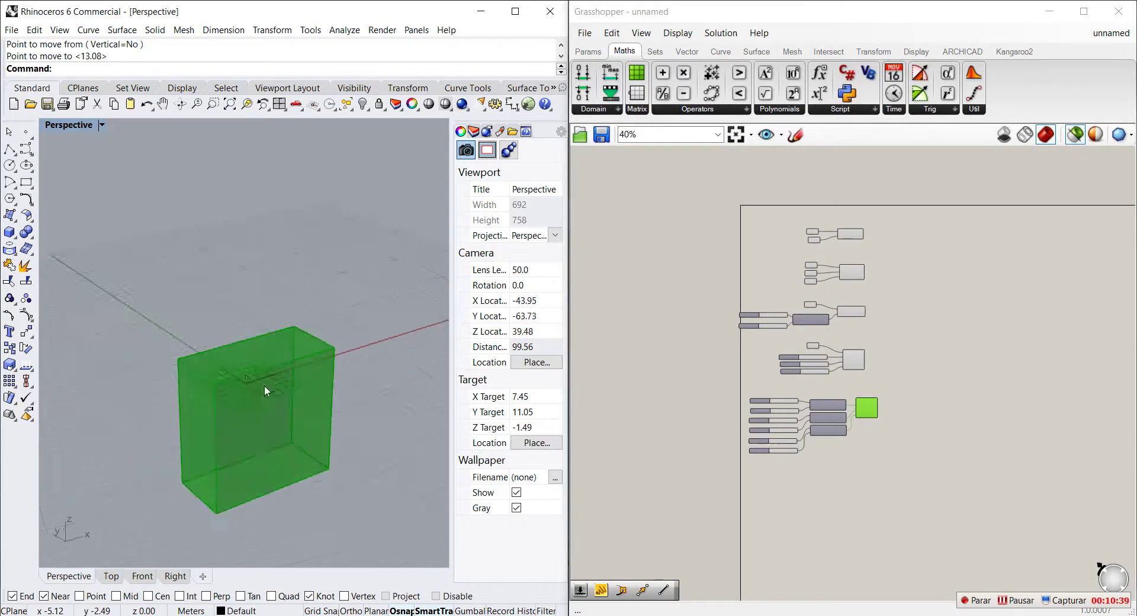
Step: Select every component in the definition and view all the generated boxes together in the perspective viewport
scroll(243, 355, down, 10)
scroll(313, 348, up, 6)
click(750, 225)
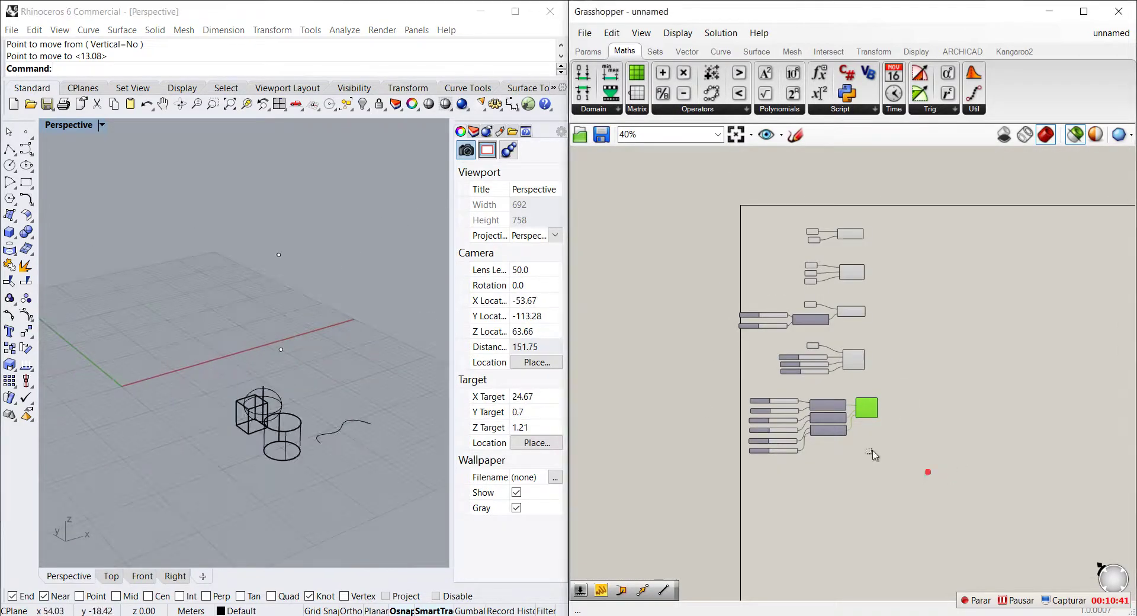
key(ctrl+a)
scroll(290, 239, down, 10)
scroll(237, 336, up, 6)
scroll(249, 161, up, 6)
scroll(235, 237, down, 8)
scroll(738, 222, up, 2)
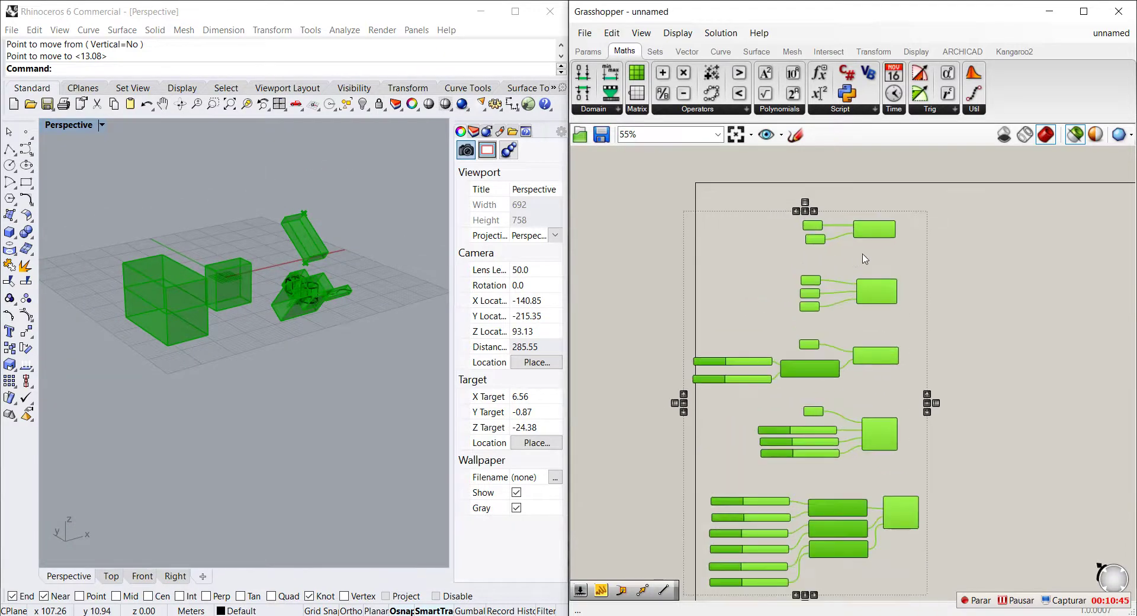
Step: Highlight the Domain Box group alone and review its domain and slider connections against the other box definitions
click(1043, 531)
drag(945, 519, 763, 447)
scroll(799, 435, up, 2)
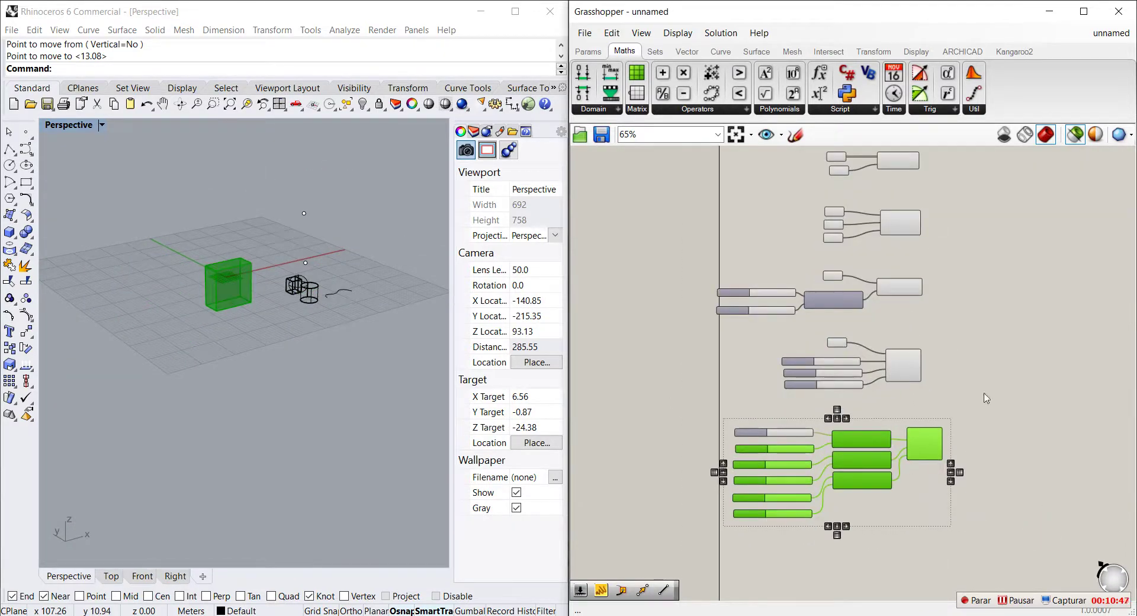
scroll(888, 435, up, 3)
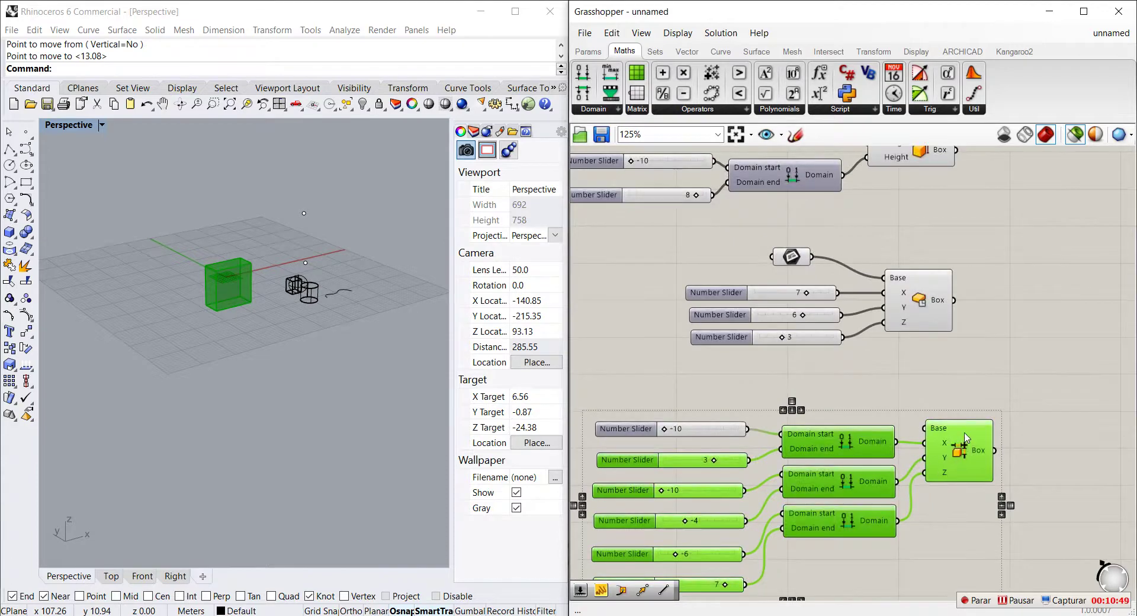
scroll(872, 457, down, 3)
scroll(777, 461, up, 3)
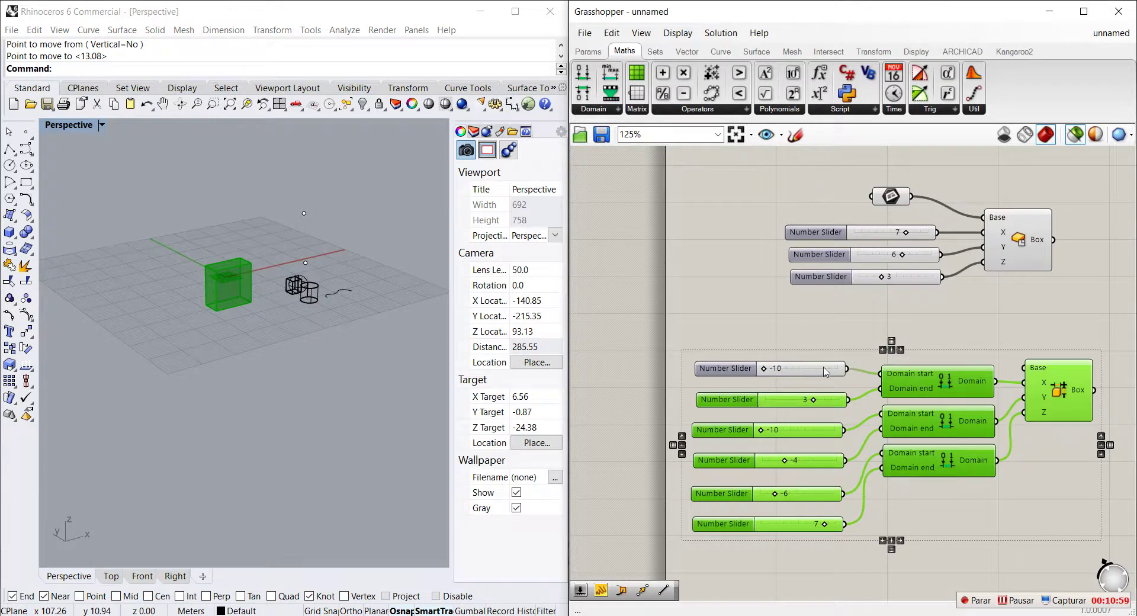
scroll(835, 365, down, 5)
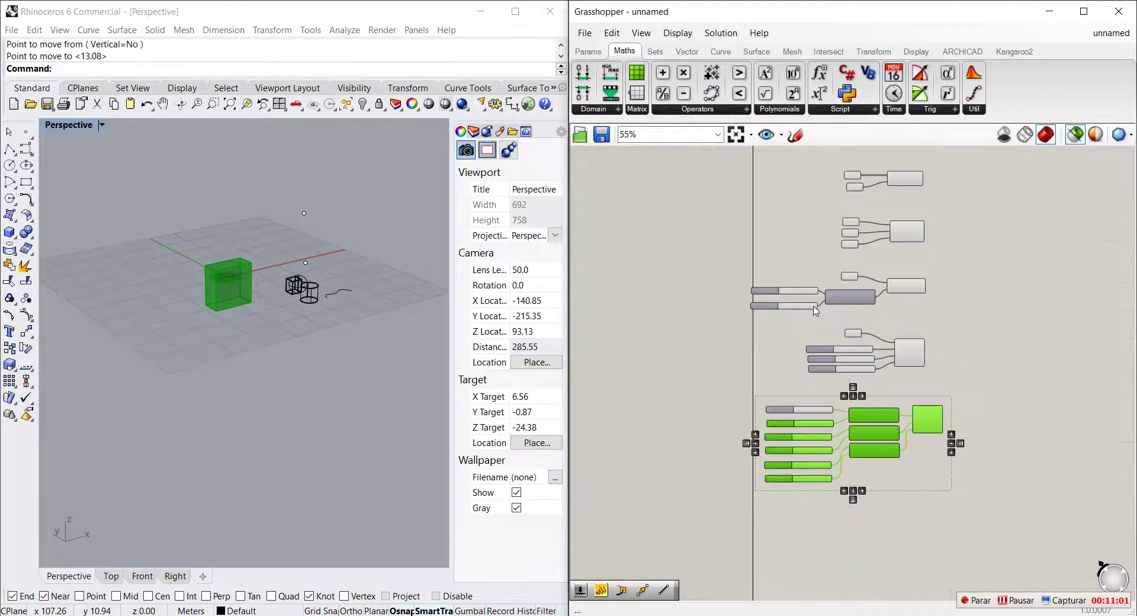
scroll(952, 450, down, 2)
scroll(847, 338, up, 2)
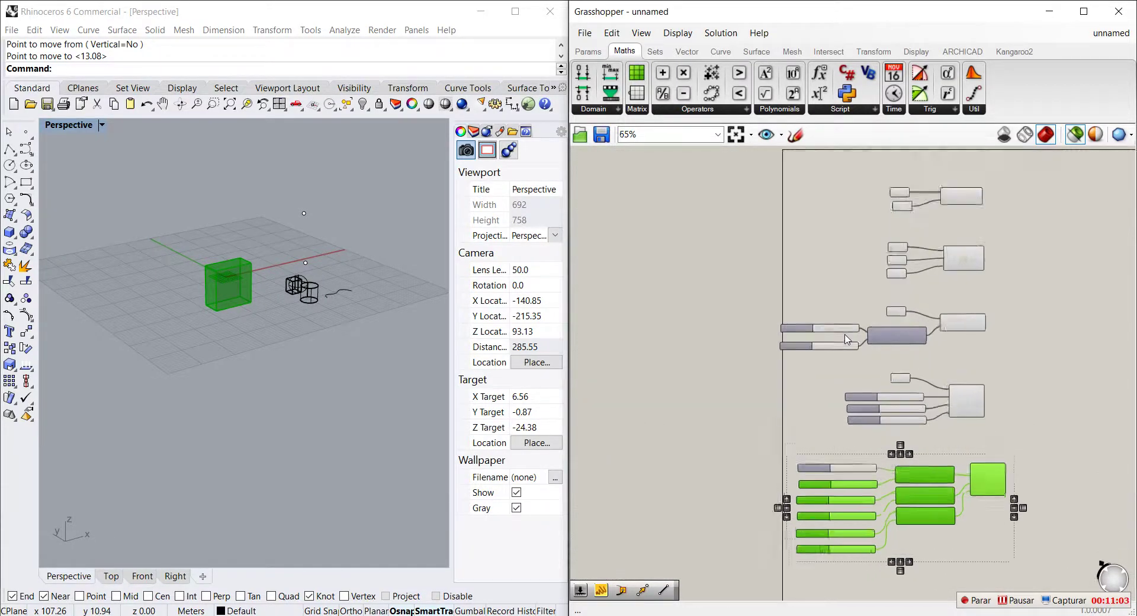